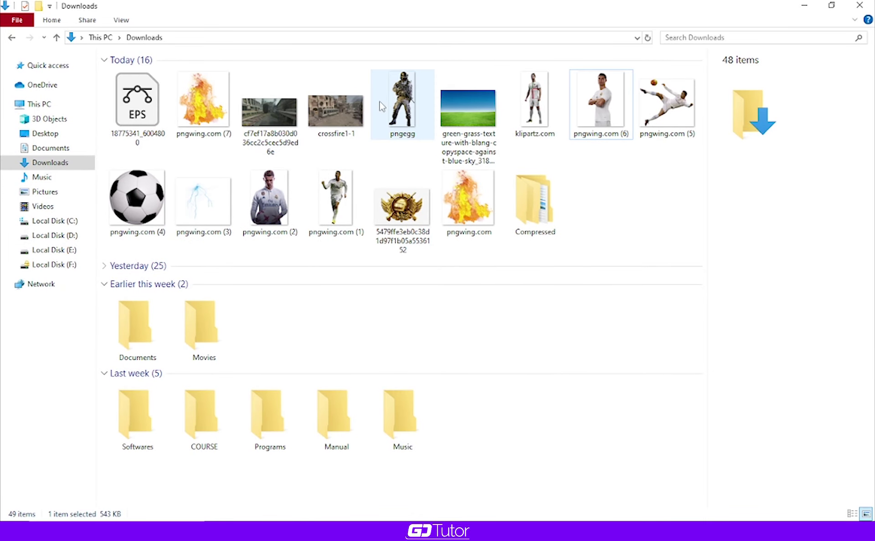
# Drag the cf7ef17a train-station JPG from Downloads onto the Photoshop canvas as a placed layer
pyautogui.click(275, 120)
pyautogui.moveTo(275, 120); pyautogui.dragTo(378, 528)
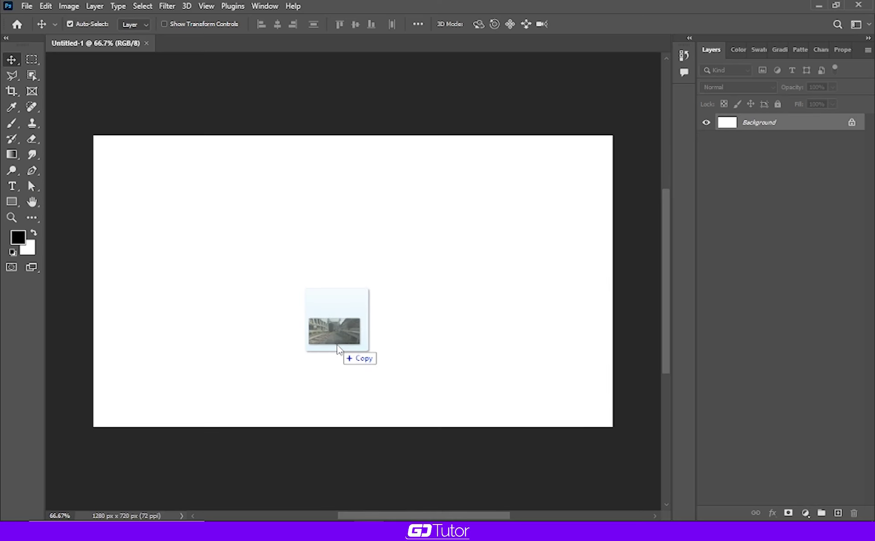
pyautogui.moveTo(374, 519); pyautogui.dragTo(337, 348)
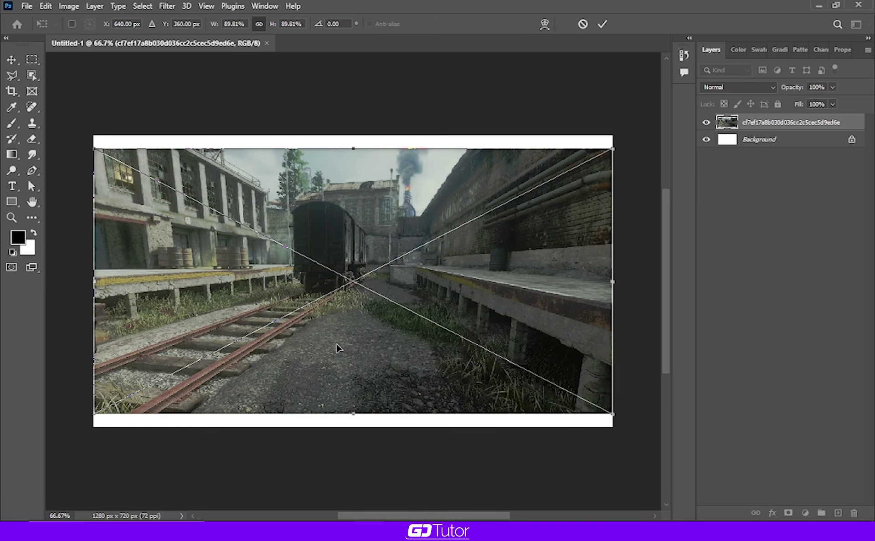
# Scale the train-station photo to about 98% so it fills the 1280×720 canvas, and commit it
pyautogui.moveTo(353, 148); pyautogui.dragTo(358, 137)
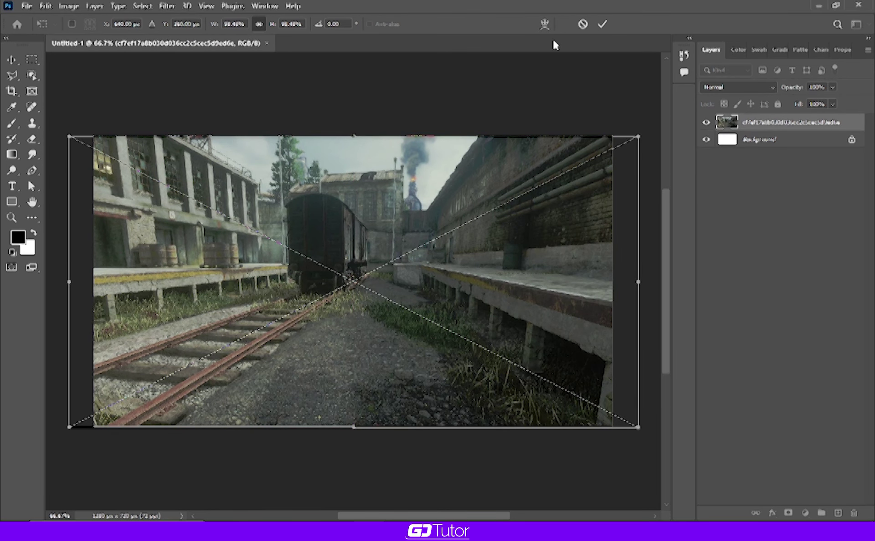
pyautogui.click(602, 24)
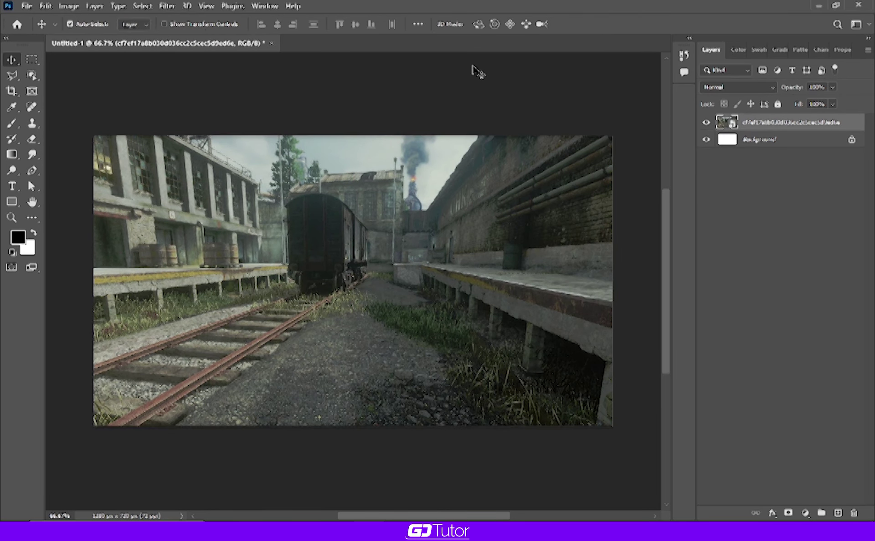
pyautogui.click(372, 93)
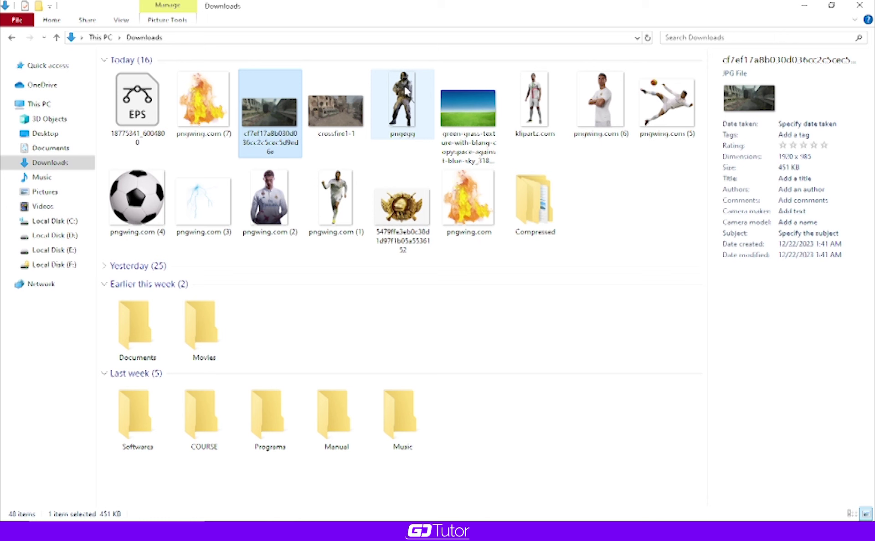
# Place the pngegg soldier, scale it to 141%, and lower it so his legs leave the frame
pyautogui.moveTo(405, 92); pyautogui.dragTo(400, 540)
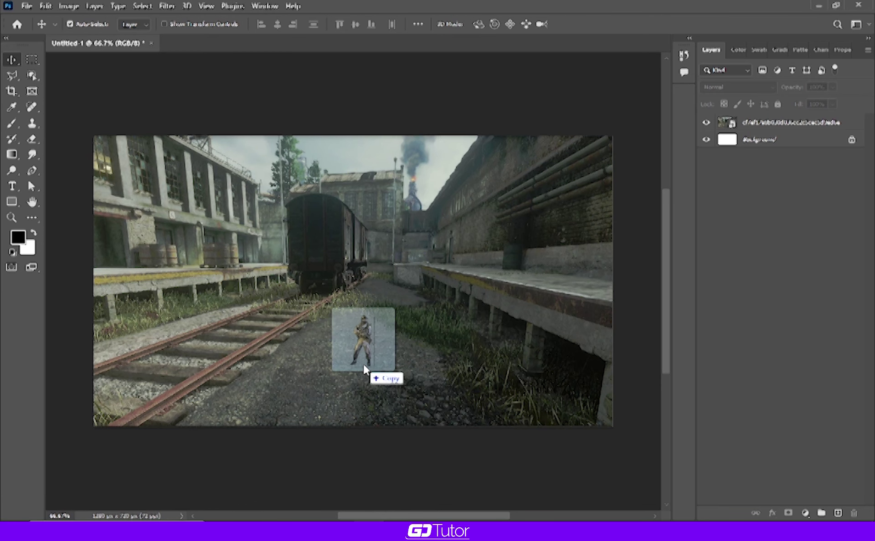
pyautogui.moveTo(387, 520); pyautogui.dragTo(367, 351)
pyautogui.moveTo(362, 156); pyautogui.dragTo(355, 140)
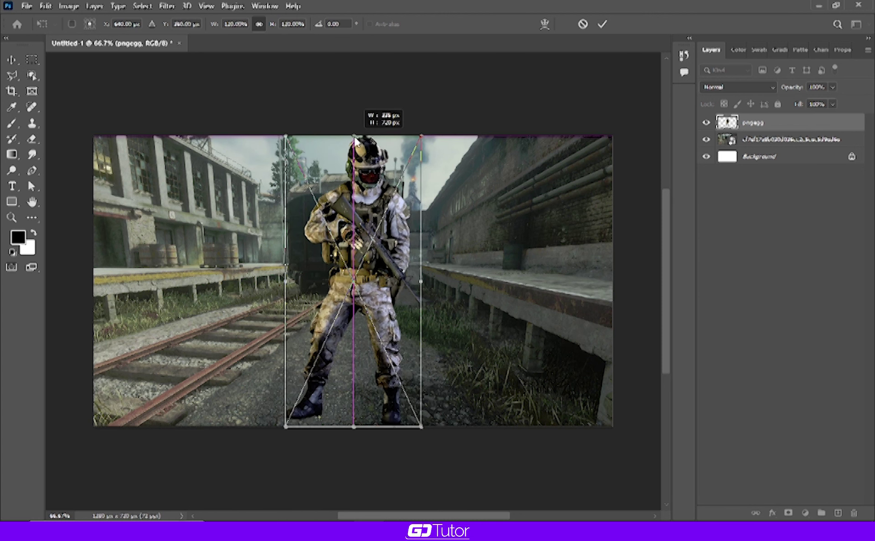
pyautogui.moveTo(354, 138); pyautogui.dragTo(356, 114)
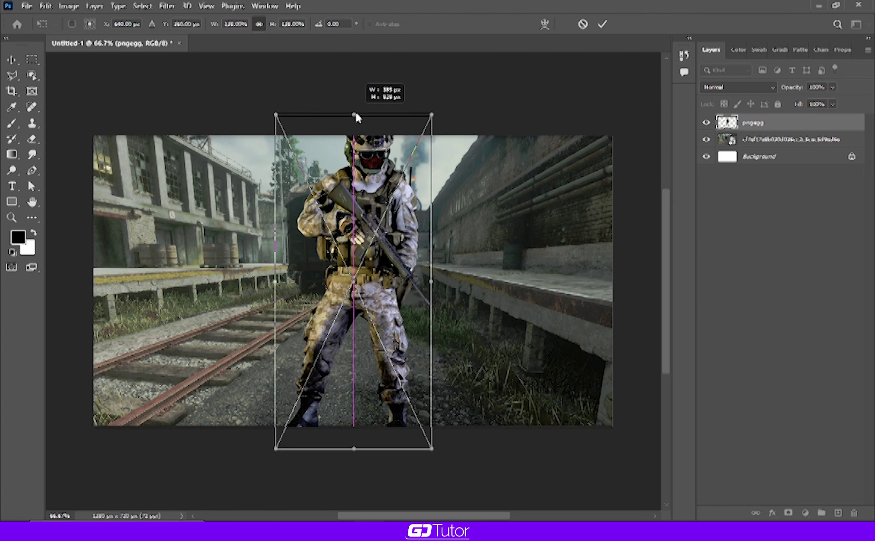
pyautogui.moveTo(361, 194); pyautogui.dragTo(357, 282)
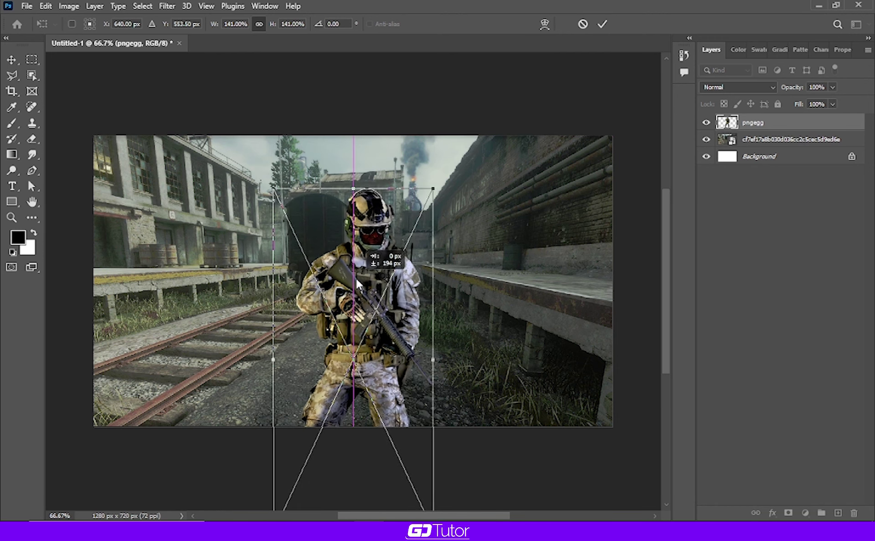
pyautogui.moveTo(356, 279); pyautogui.dragTo(356, 281)
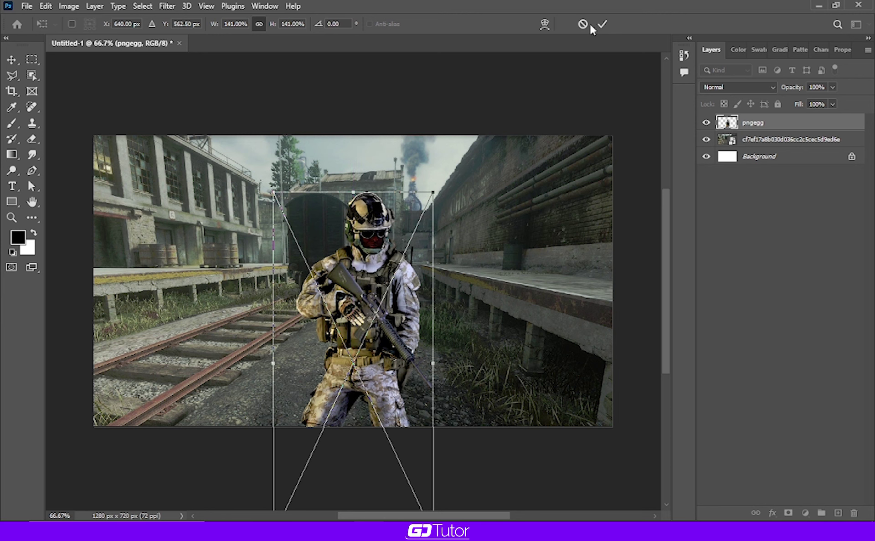
pyautogui.click(601, 26)
# Select the station background layer and begin stretching it wider to the right
pyautogui.click(507, 238)
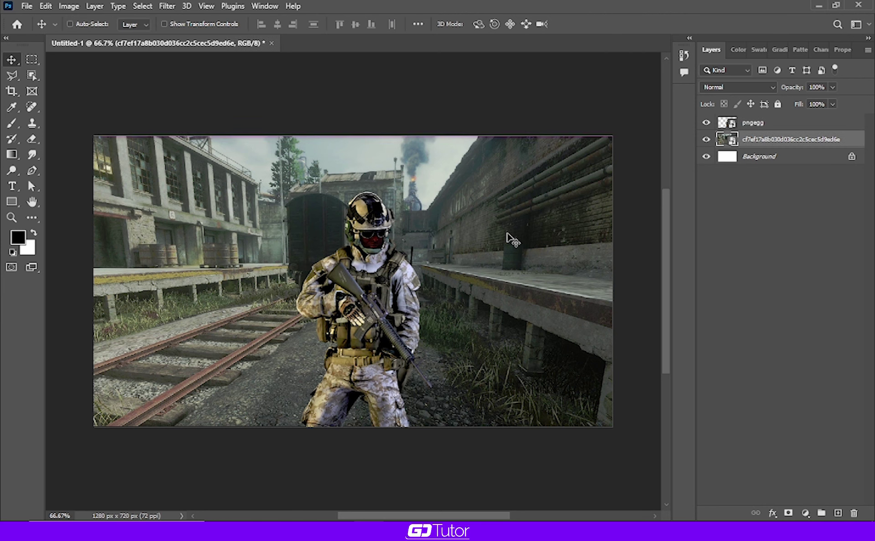
pyautogui.hotkey('ctrl', 't')
pyautogui.moveTo(643, 282); pyautogui.dragTo(528, 283)
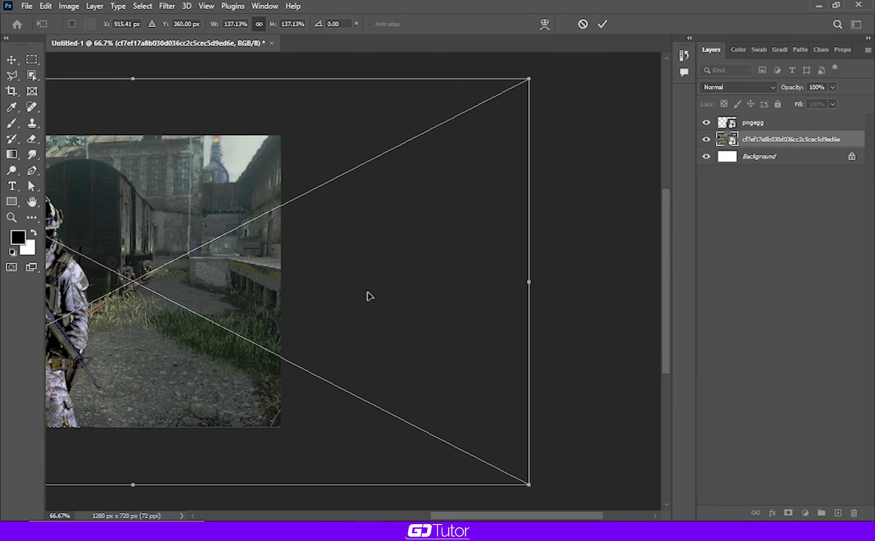
# Commit the 137.13% widened background and pan so the whole scene is back in view
pyautogui.click(602, 25)
pyautogui.scroll(-2, 225, 293)
pyautogui.moveTo(281, 282)
pyautogui.mouseDown()
pyautogui.moveTo(510, 278)
pyautogui.moveTo(447, 276)
pyautogui.mouseUp()
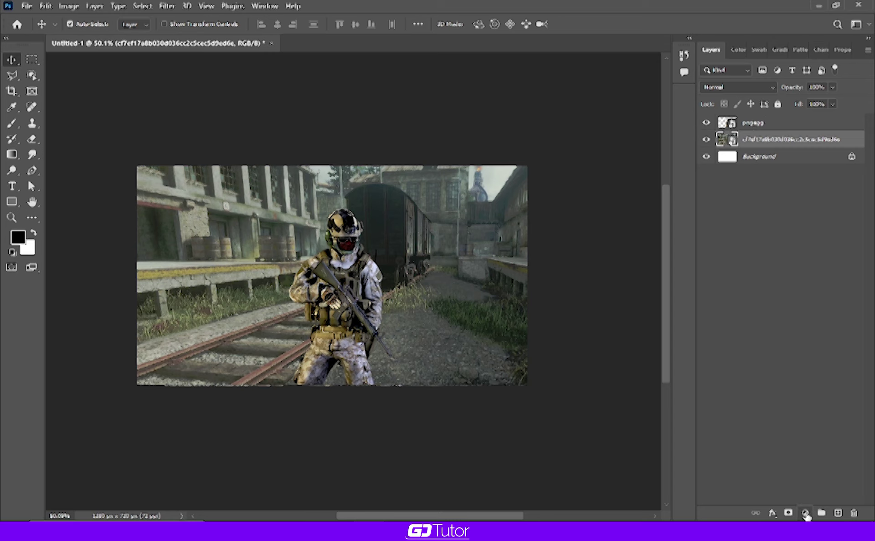
# Add a Black & White adjustment clipped to the station photo, keeping the pngegg soldier in colour
pyautogui.click(805, 514)
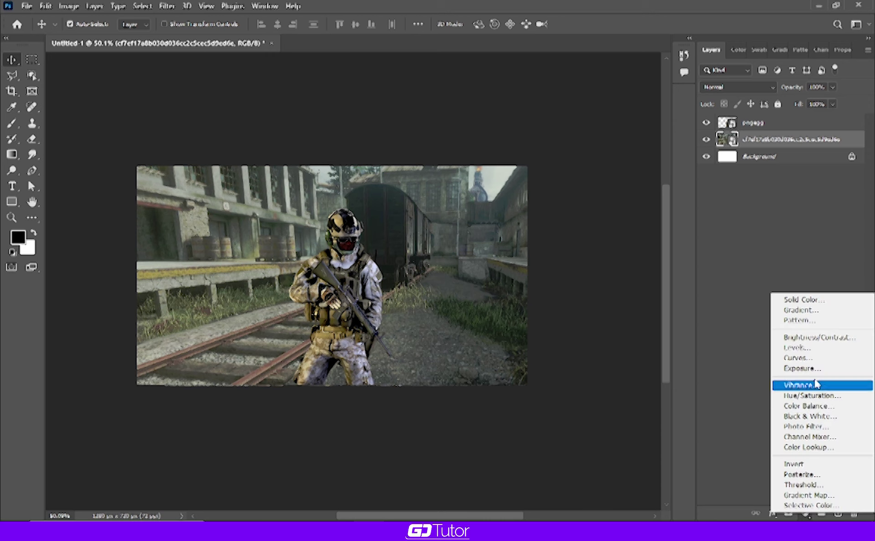
pyautogui.click(811, 419)
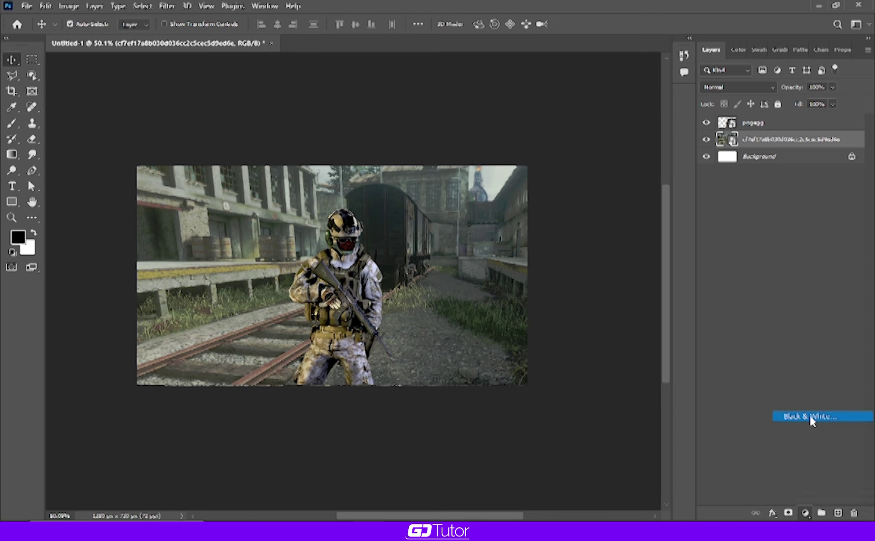
pyautogui.click(711, 49)
pyautogui.keyDown('alt'); pyautogui.click(752, 148); pyautogui.keyUp('alt')
pyautogui.click(592, 220)
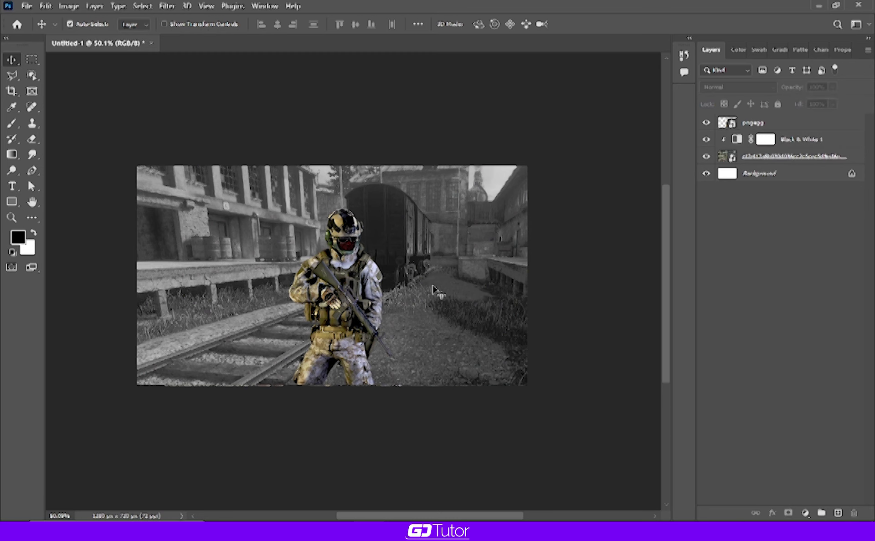
pyautogui.click(310, 299)
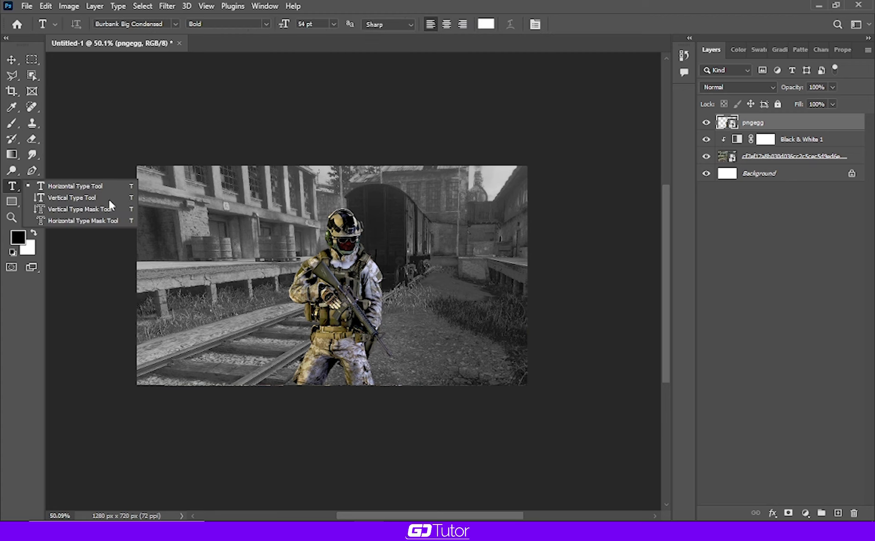
# Add a 'warzone' text layer and scale it up into large lettering across the scene
pyautogui.click(172, 303)
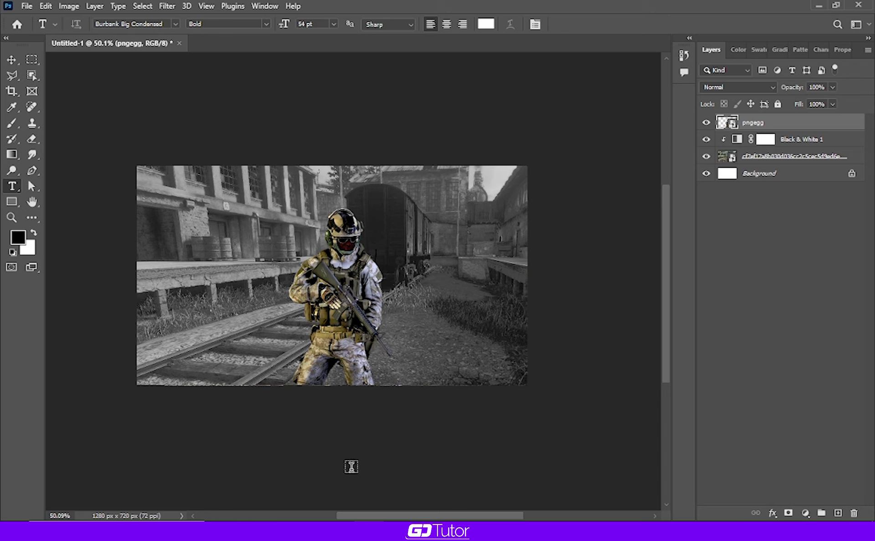
pyautogui.click(204, 321)
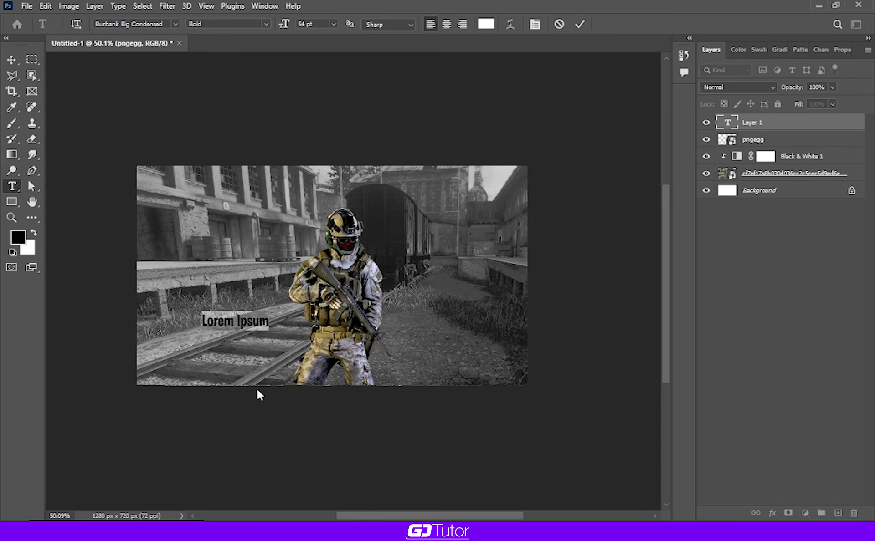
pyautogui.write('warzone')
pyautogui.hotkey('ctrl', 't')
pyautogui.moveTo(252, 309); pyautogui.dragTo(504, 178)
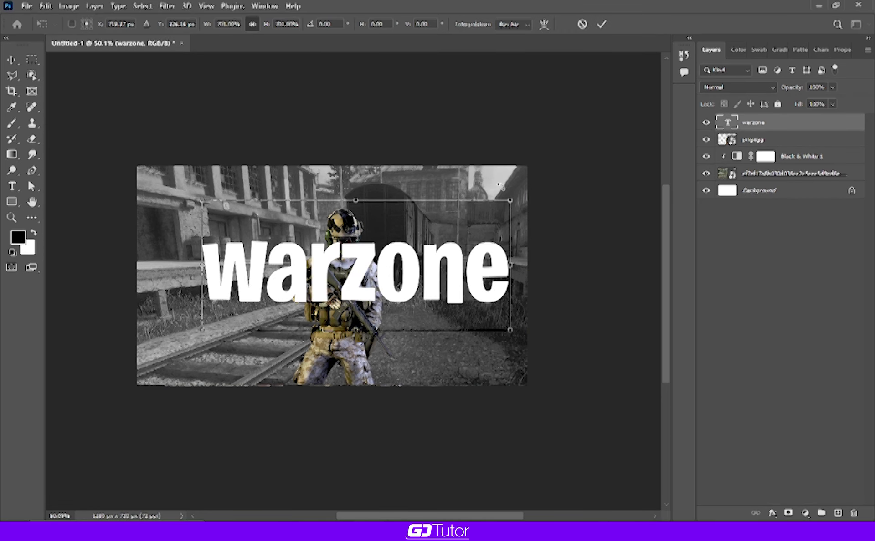
pyautogui.press('Return')
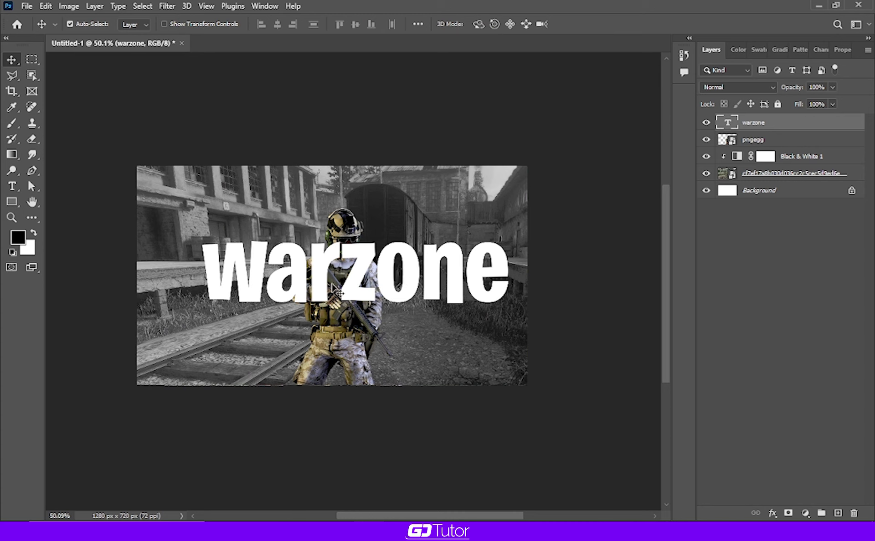
# Retype the title as uppercase 'WARZONE' and move it down and left
pyautogui.doubleClick(337, 289)
pyautogui.write('WARZONE')
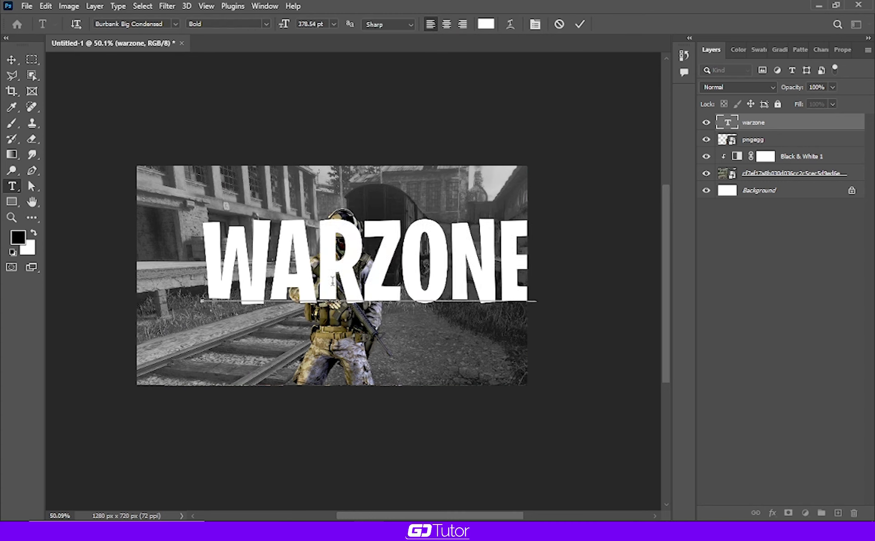
pyautogui.click(580, 26)
pyautogui.press('v')
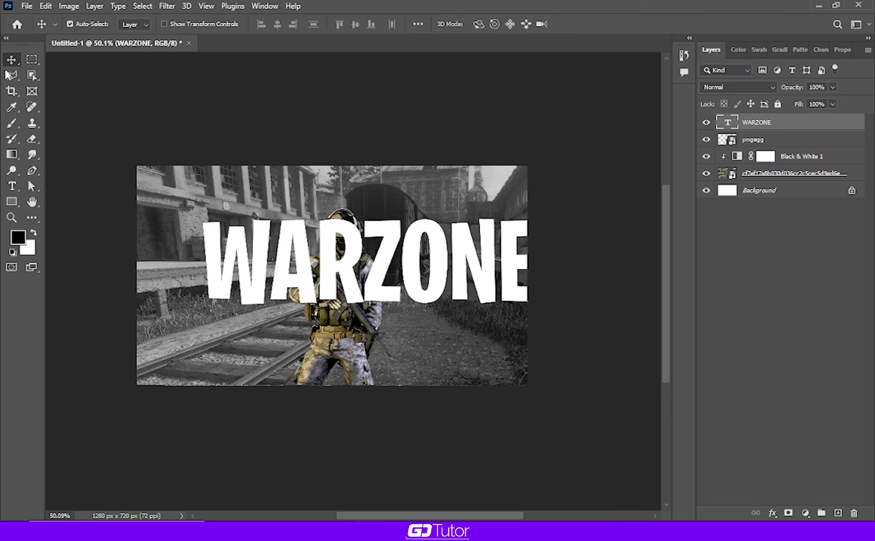
pyautogui.moveTo(391, 243)
pyautogui.mouseDown()
pyautogui.moveTo(343, 306)
pyautogui.moveTo(356, 277)
pyautogui.mouseUp()
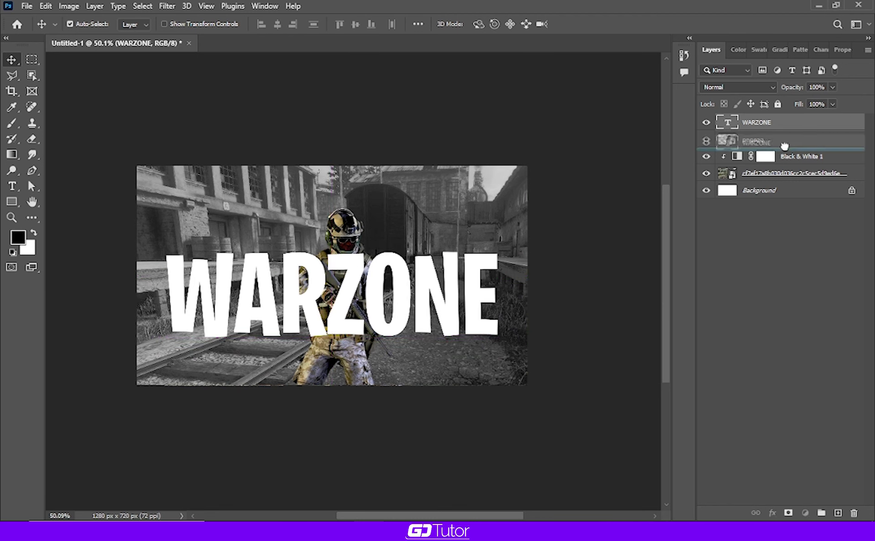
# Restack the soldier layer above the WARZONE text so he stands in front of the lettering
pyautogui.moveTo(780, 142)
pyautogui.mouseDown()
pyautogui.moveTo(775, 119)
pyautogui.moveTo(769, 158)
pyautogui.moveTo(769, 121)
pyautogui.mouseUp()
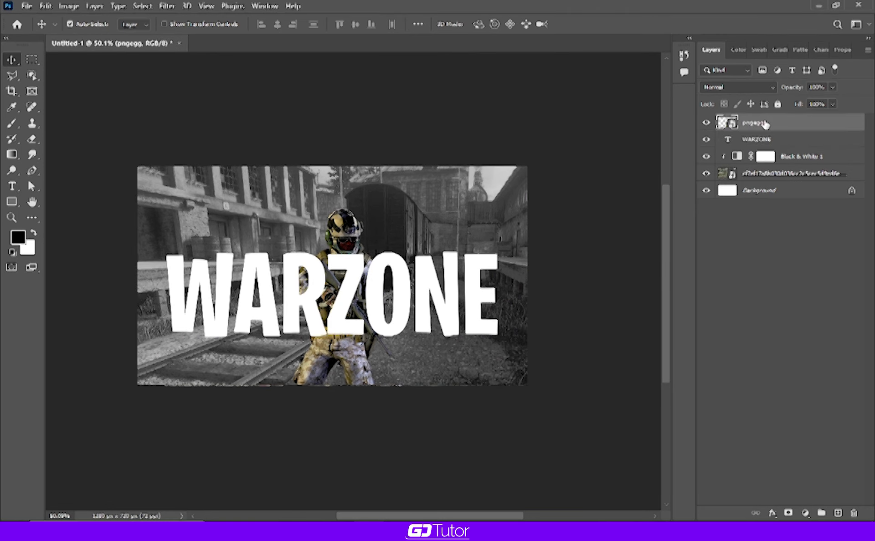
pyautogui.click(395, 267)
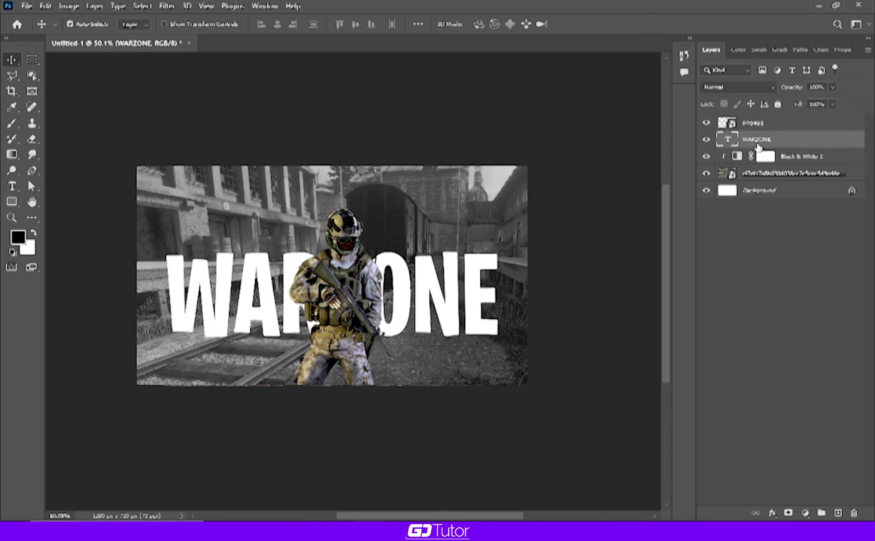
pyautogui.rightClick(757, 147)
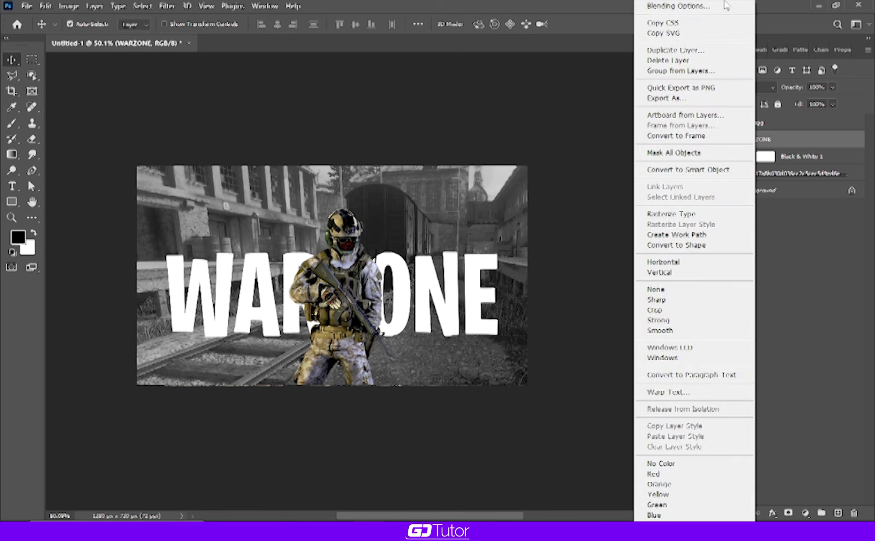
pyautogui.click(666, 5)
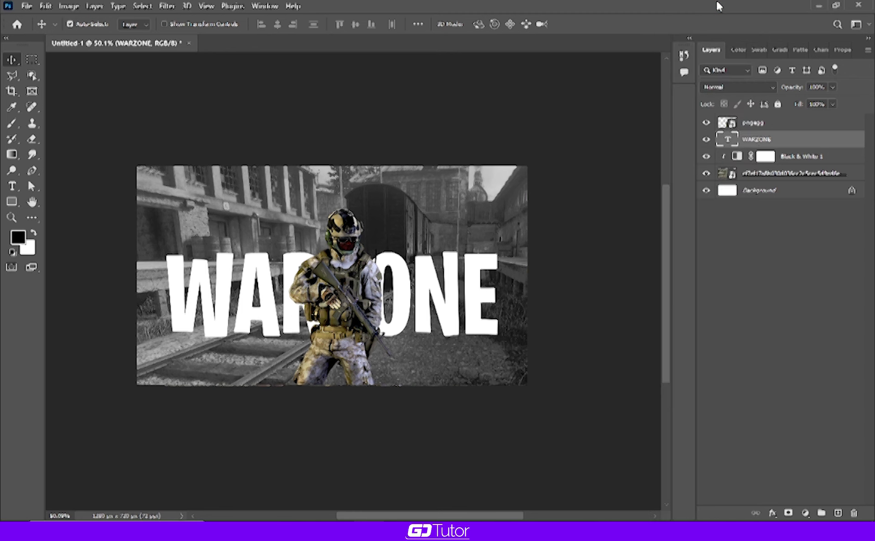
pyautogui.moveTo(547, 109)
pyautogui.mouseDown()
pyautogui.moveTo(674, 71)
pyautogui.moveTo(689, 99)
pyautogui.mouseUp()
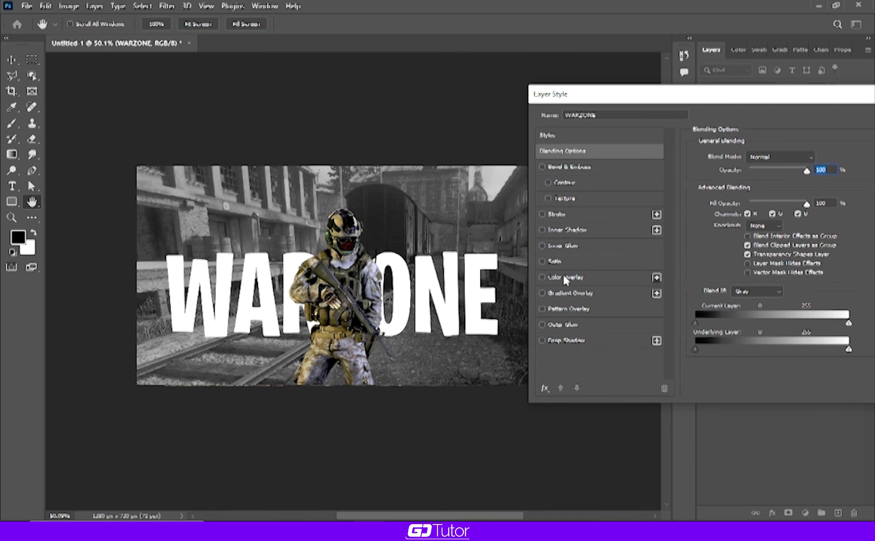
pyautogui.moveTo(653, 95); pyautogui.dragTo(547, 94)
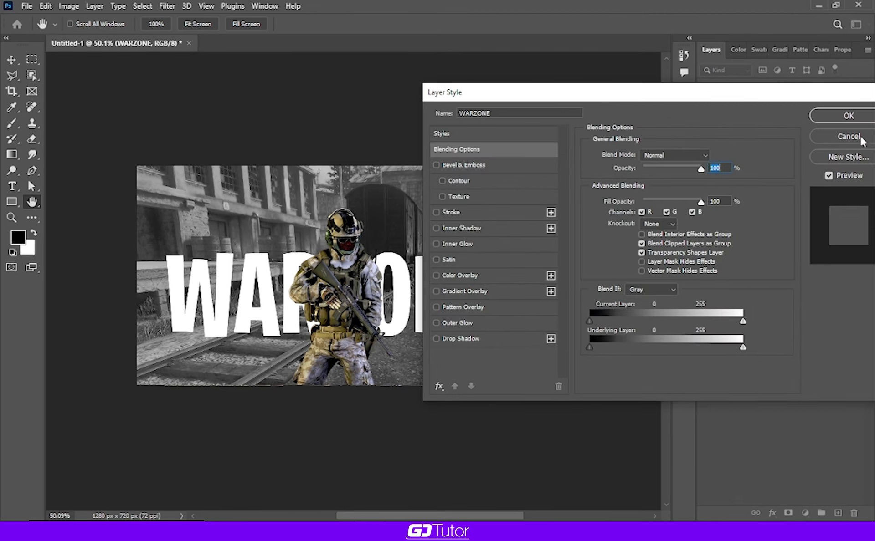
pyautogui.click(820, 118)
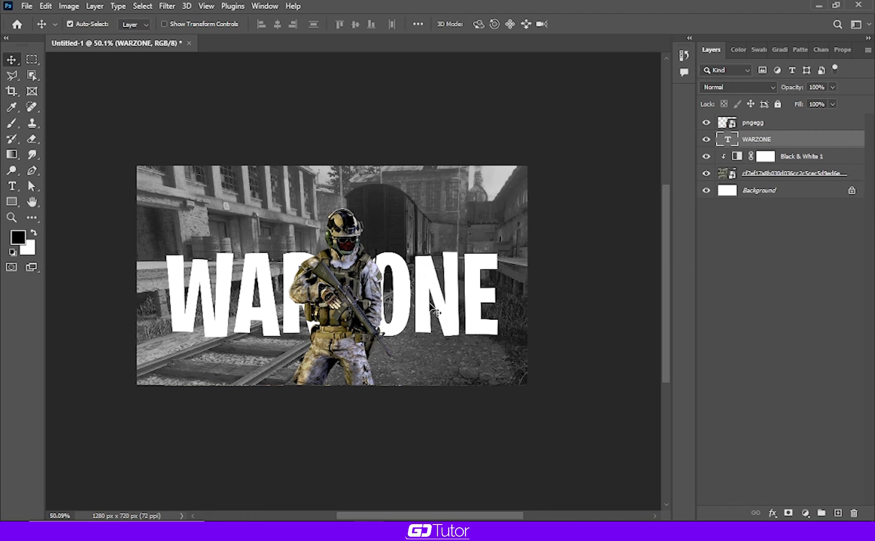
pyautogui.doubleClick(436, 312)
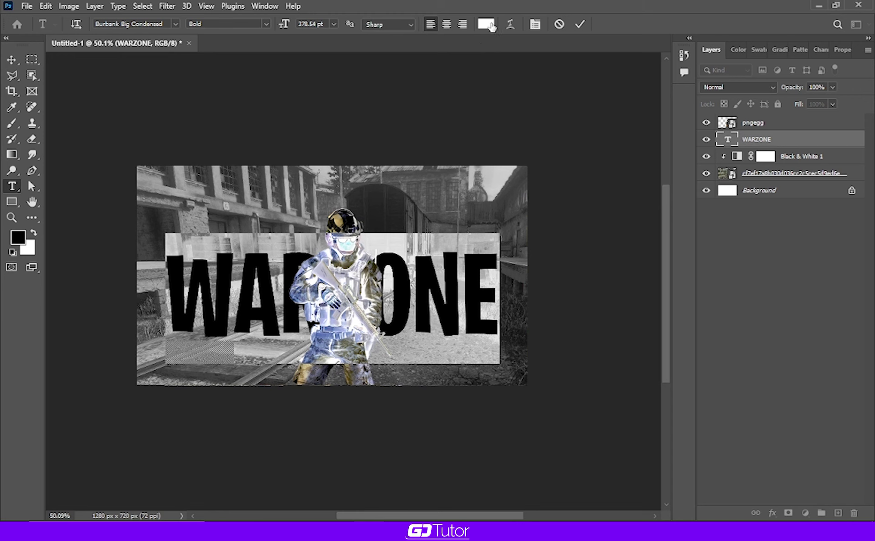
# Recolour the WARZONE text golden yellow (ffc104) and commit the edit
pyautogui.click(487, 25)
pyautogui.moveTo(686, 264); pyautogui.dragTo(689, 253)
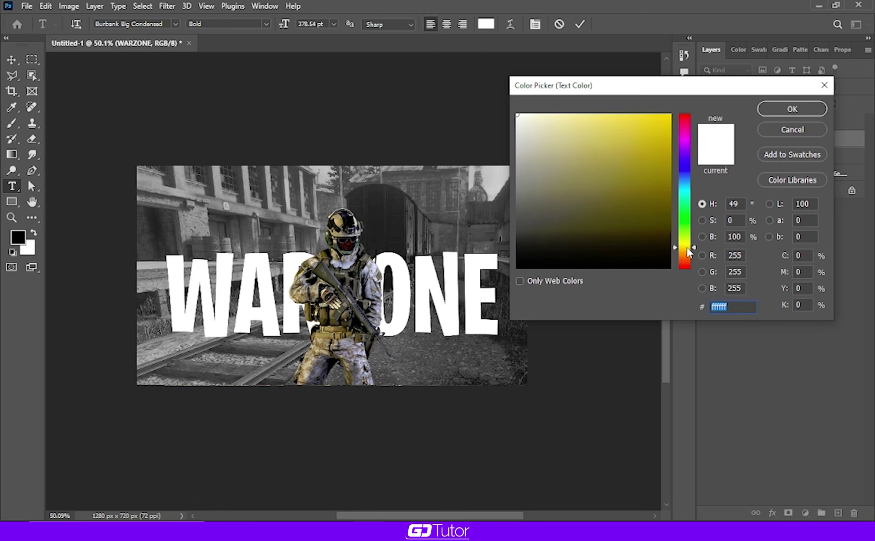
pyautogui.click(668, 110)
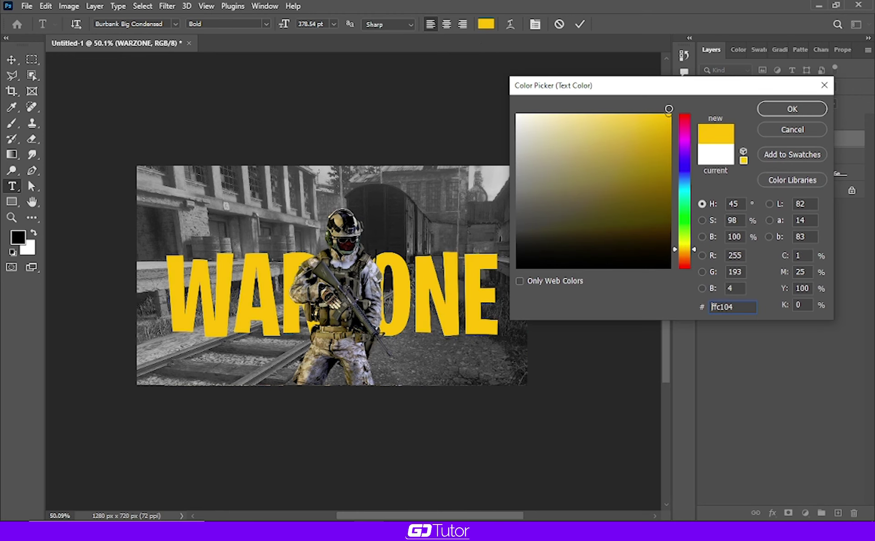
pyautogui.click(763, 113)
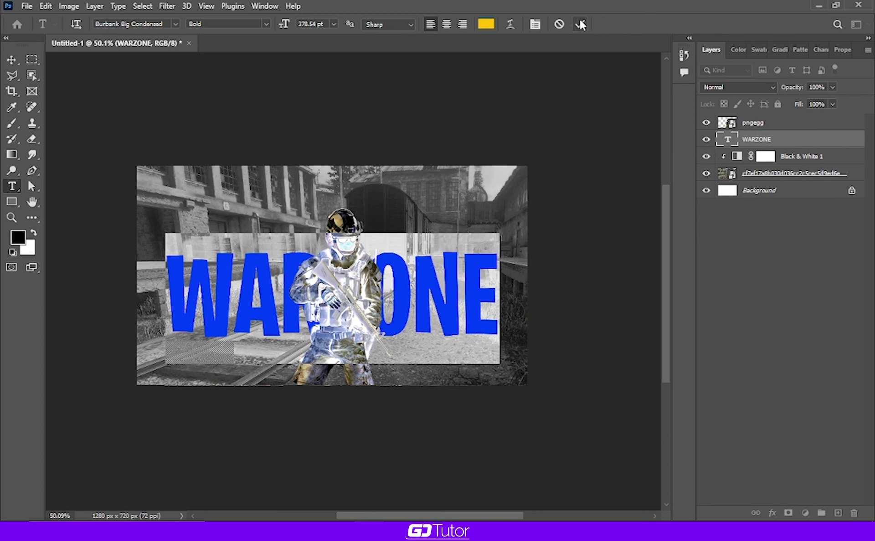
pyautogui.click(580, 25)
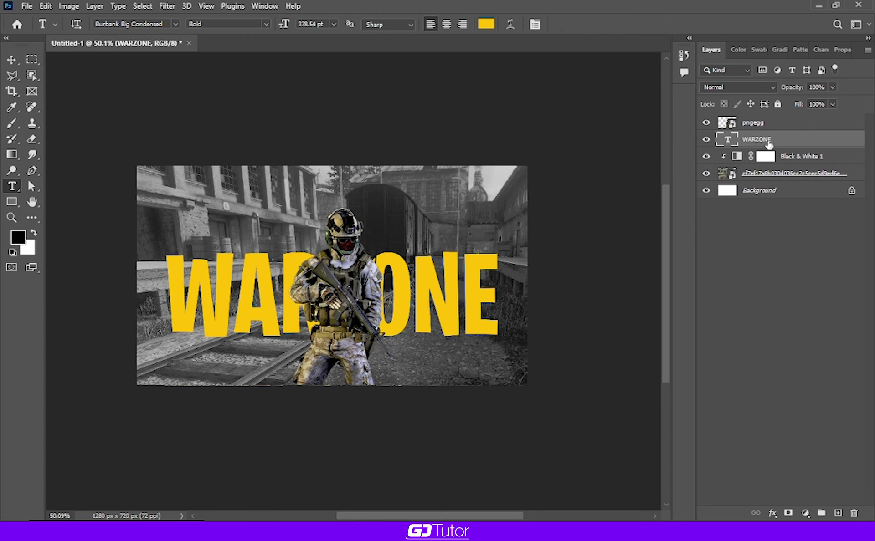
pyautogui.rightClick(767, 142)
# In Blending Options, add a Gradient Overlay to WARZONE using the Basics black-to-white preset
pyautogui.click(699, 7)
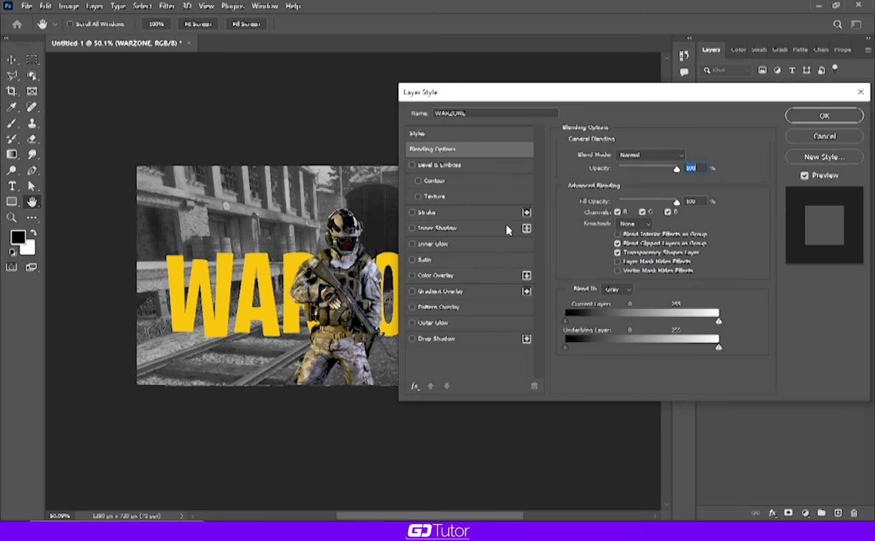
pyautogui.moveTo(473, 103); pyautogui.dragTo(609, 93)
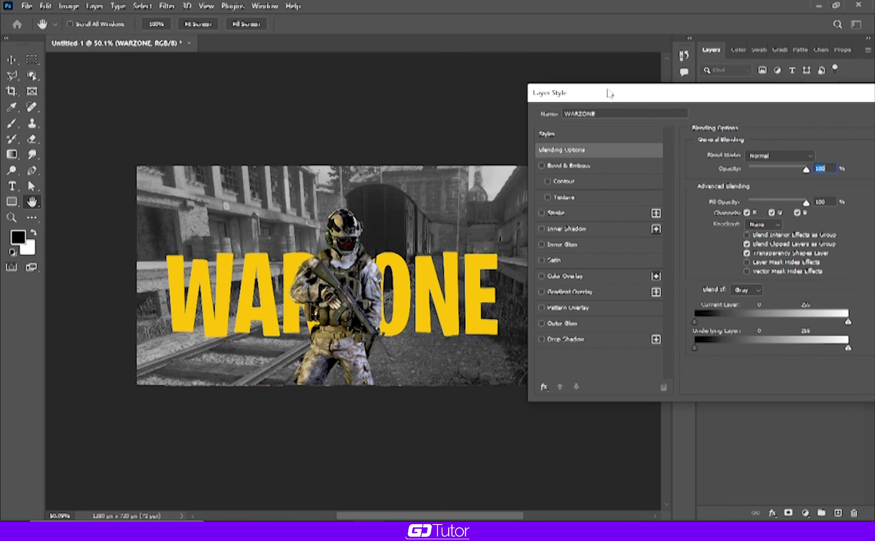
pyautogui.click(580, 292)
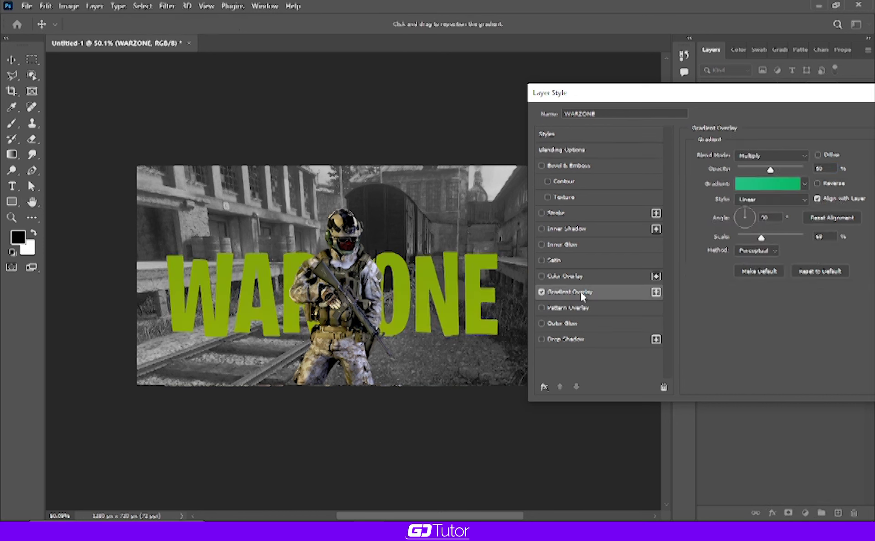
pyautogui.click(805, 185)
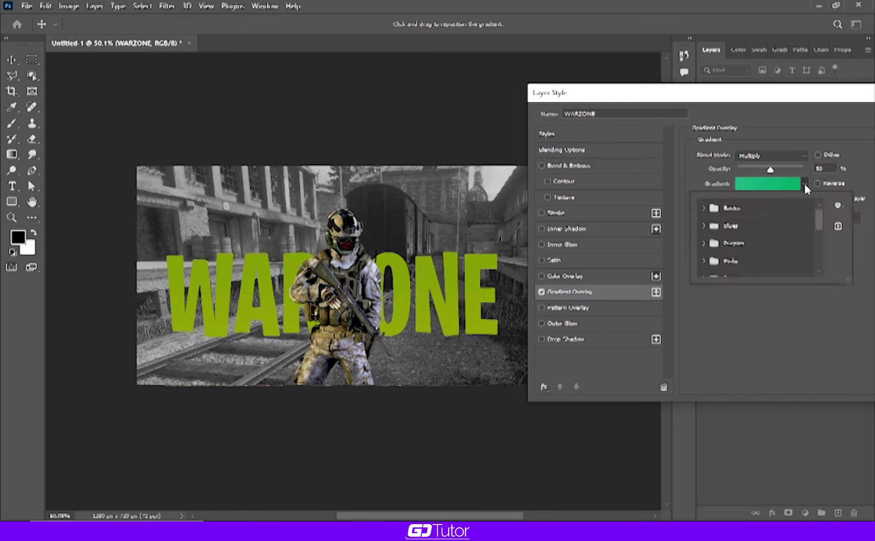
pyautogui.click(703, 208)
pyautogui.click(758, 227)
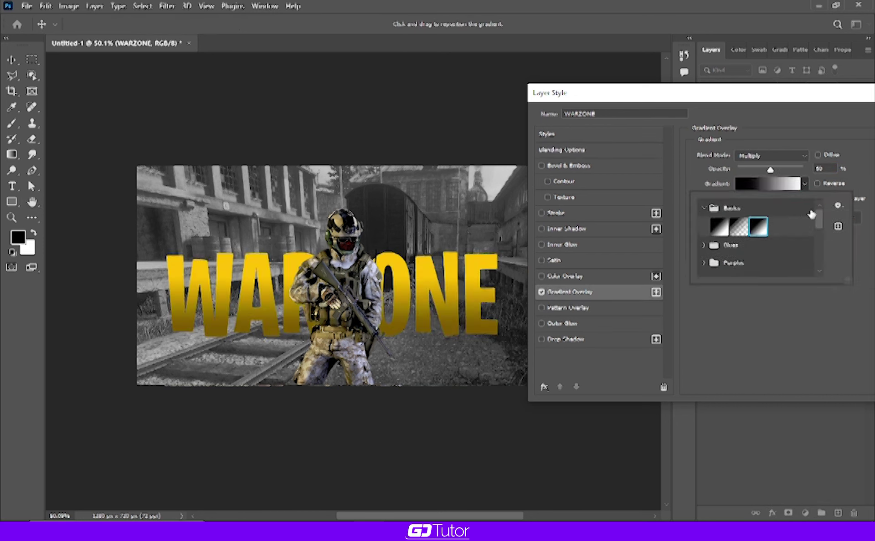
# Set the gradient overlay to Color Burn, reposition it on the letters, and scale it to 65%
pyautogui.click(798, 156)
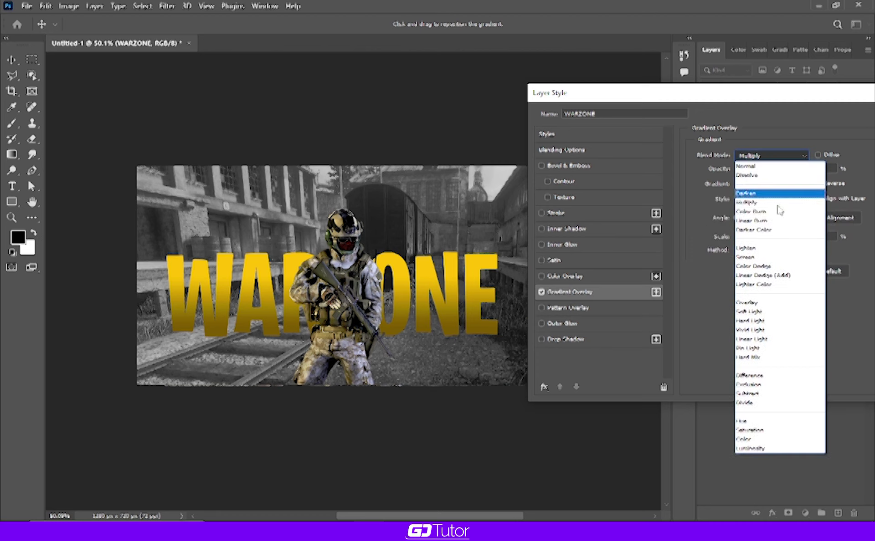
pyautogui.click(764, 217)
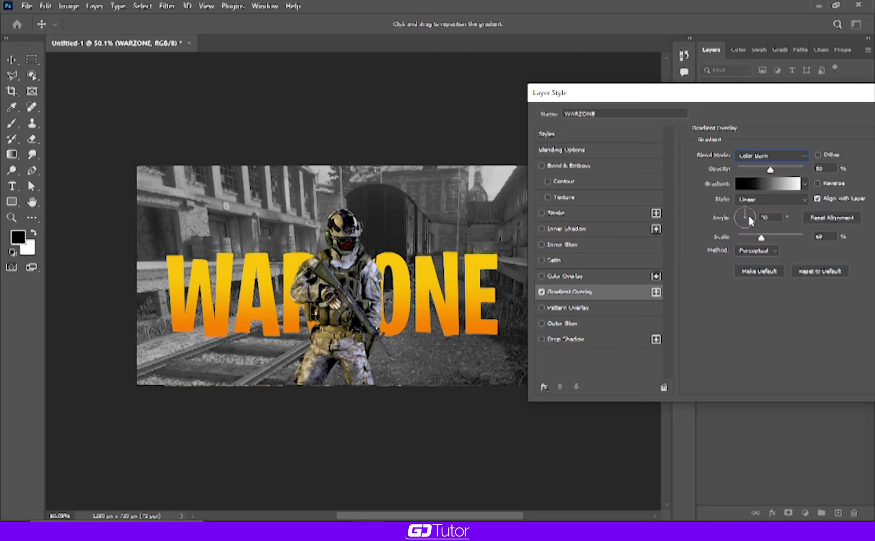
pyautogui.moveTo(442, 251); pyautogui.dragTo(401, 282)
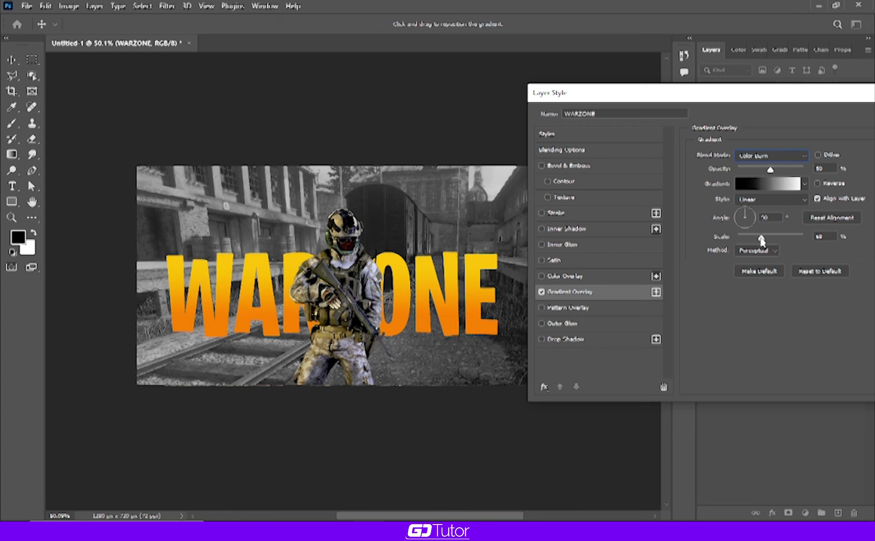
pyautogui.moveTo(802, 241)
pyautogui.mouseDown()
pyautogui.moveTo(737, 236)
pyautogui.moveTo(760, 236)
pyautogui.mouseUp()
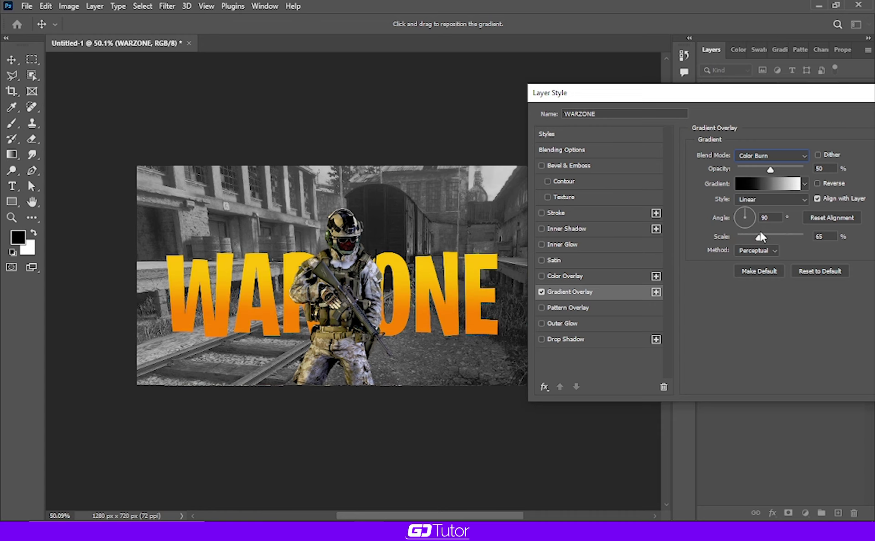
pyautogui.moveTo(752, 98)
pyautogui.mouseDown()
pyautogui.moveTo(612, 97)
pyautogui.moveTo(762, 103)
pyautogui.mouseUp()
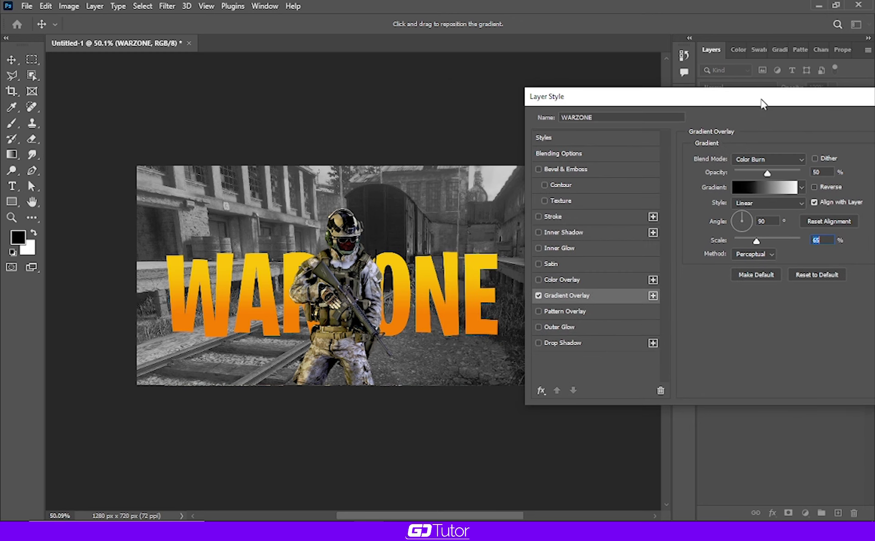
# Add a hard-edged 0 px Inner Shadow to WARZONE, adjusting its opacity, angle and offset
pyautogui.click(562, 231)
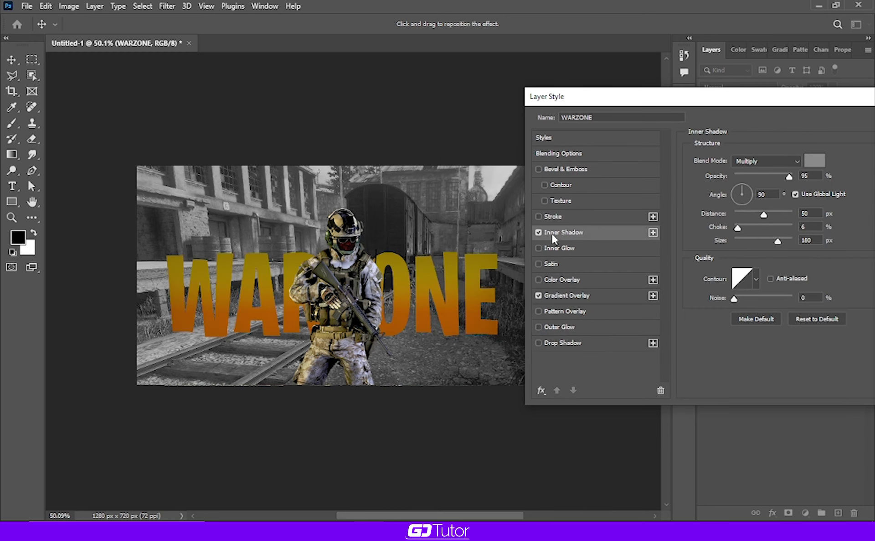
pyautogui.moveTo(788, 178)
pyautogui.mouseDown()
pyautogui.moveTo(771, 178)
pyautogui.moveTo(793, 181)
pyautogui.mouseUp()
pyautogui.moveTo(776, 242); pyautogui.dragTo(735, 243)
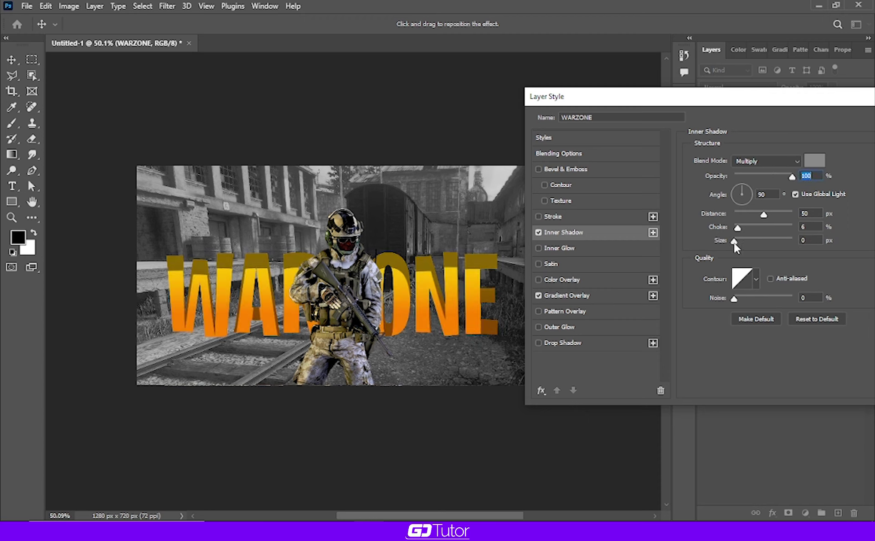
pyautogui.moveTo(395, 266); pyautogui.dragTo(399, 256)
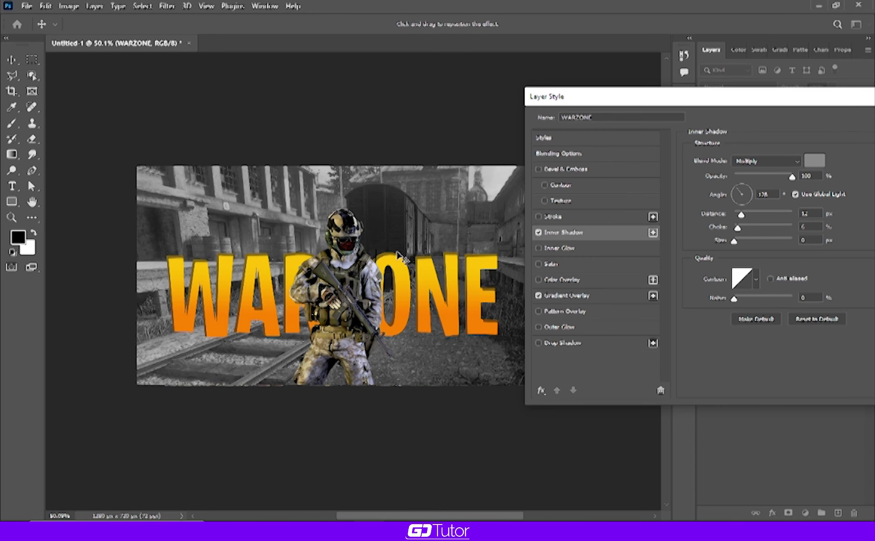
pyautogui.moveTo(397, 253); pyautogui.dragTo(396, 252)
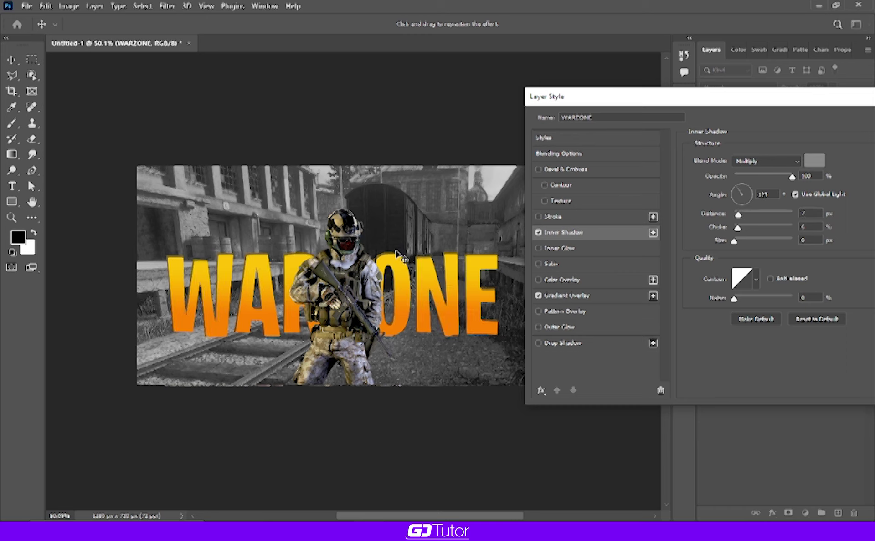
pyautogui.moveTo(395, 251); pyautogui.dragTo(396, 254)
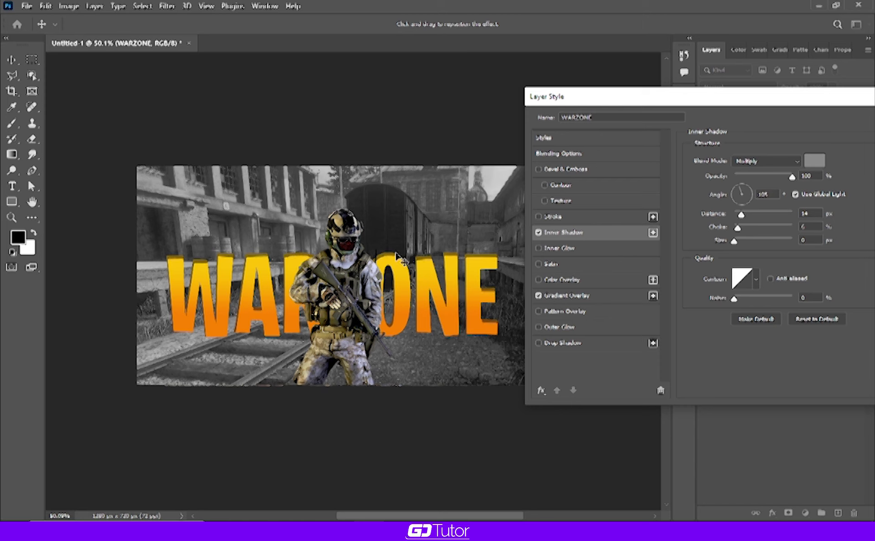
pyautogui.moveTo(396, 254); pyautogui.dragTo(396, 255)
pyautogui.moveTo(396, 254); pyautogui.dragTo(393, 255)
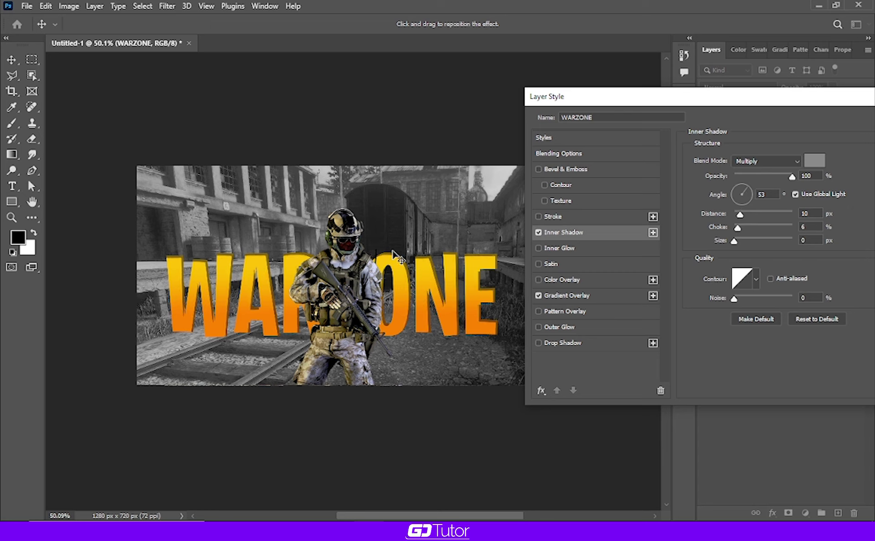
pyautogui.moveTo(392, 251); pyautogui.dragTo(393, 250)
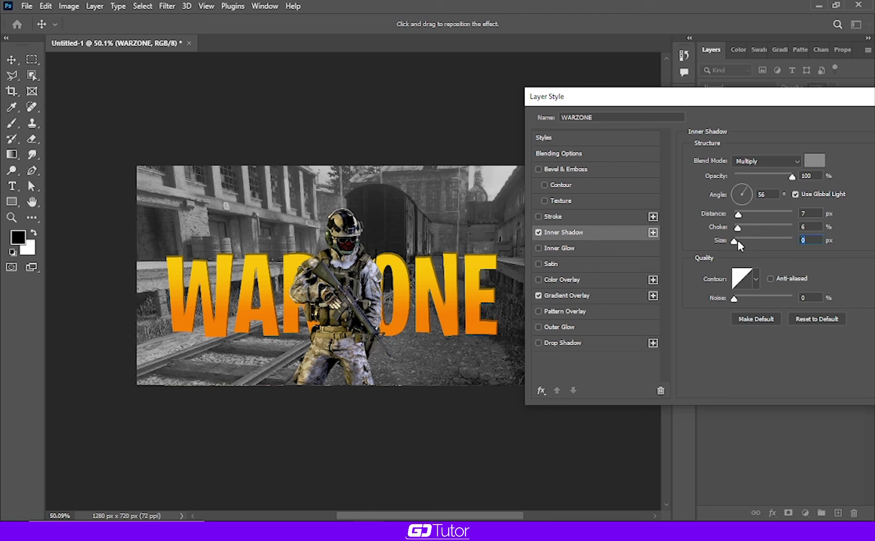
# Raise the inner shadow choke to 11%, pull its distance in, and keep size at 0 px
pyautogui.moveTo(735, 241); pyautogui.dragTo(739, 246)
pyautogui.moveTo(738, 227); pyautogui.dragTo(741, 228)
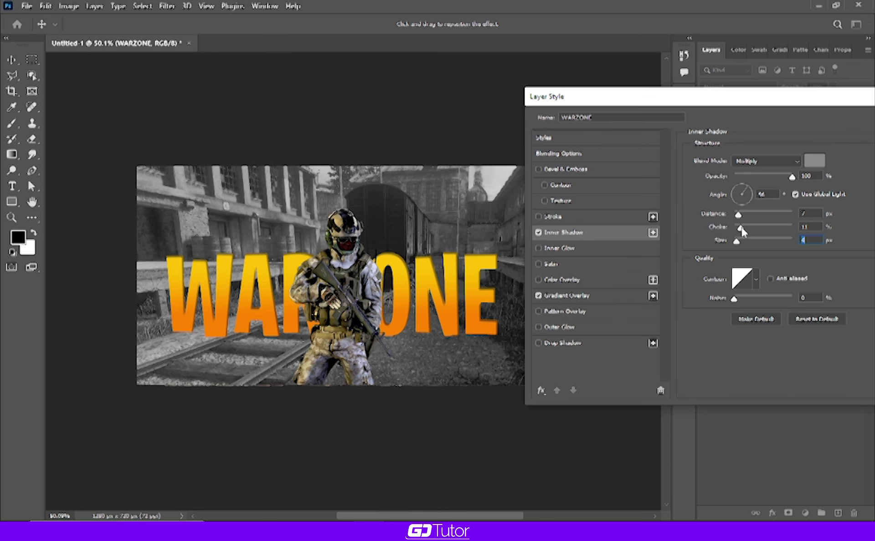
pyautogui.click(741, 227)
pyautogui.moveTo(479, 268); pyautogui.dragTo(478, 270)
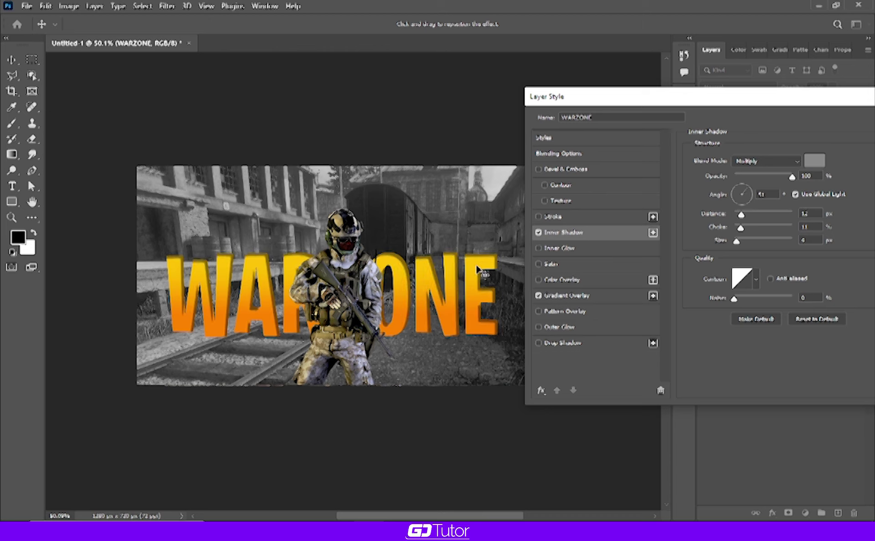
pyautogui.moveTo(480, 269); pyautogui.dragTo(478, 269)
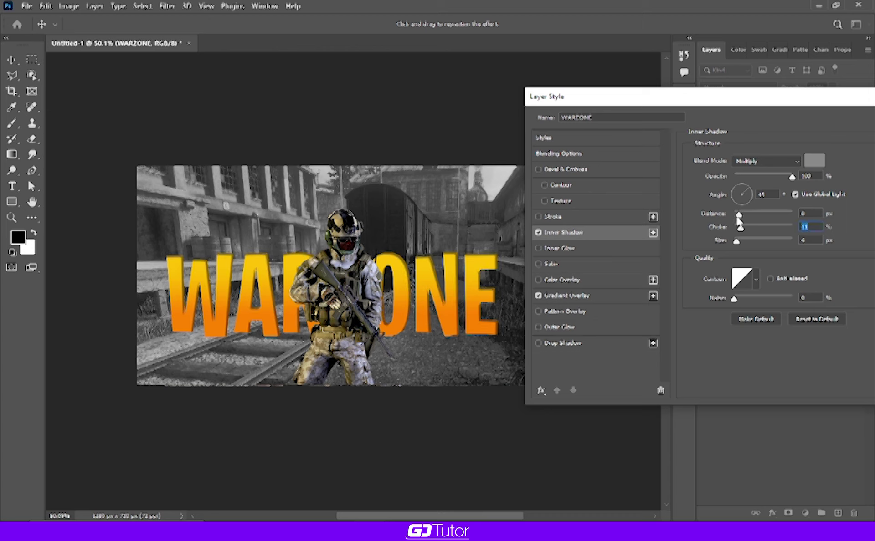
pyautogui.moveTo(741, 214); pyautogui.dragTo(741, 224)
pyautogui.moveTo(736, 243); pyautogui.dragTo(732, 246)
# Settle the inner shadow at a 68° angle and 9 px distance, and switch on Inner Glow
pyautogui.click(742, 188)
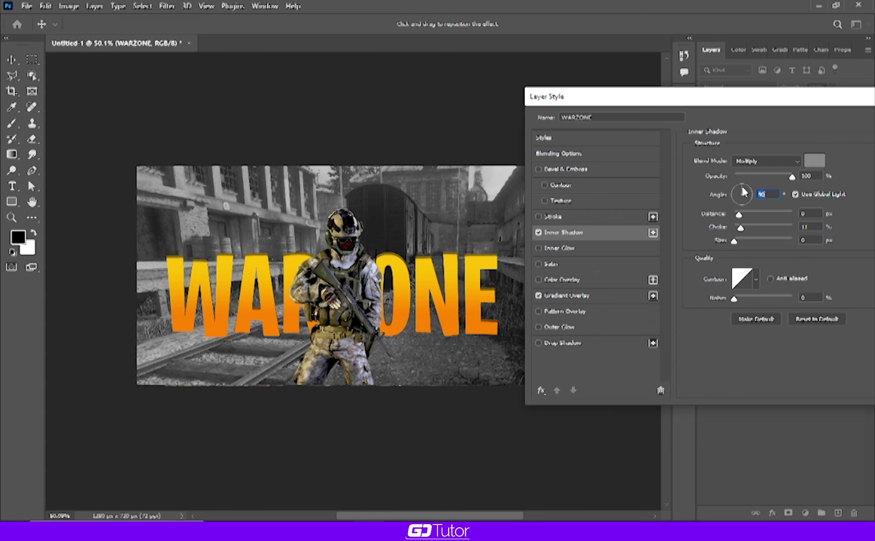
pyautogui.click(744, 185)
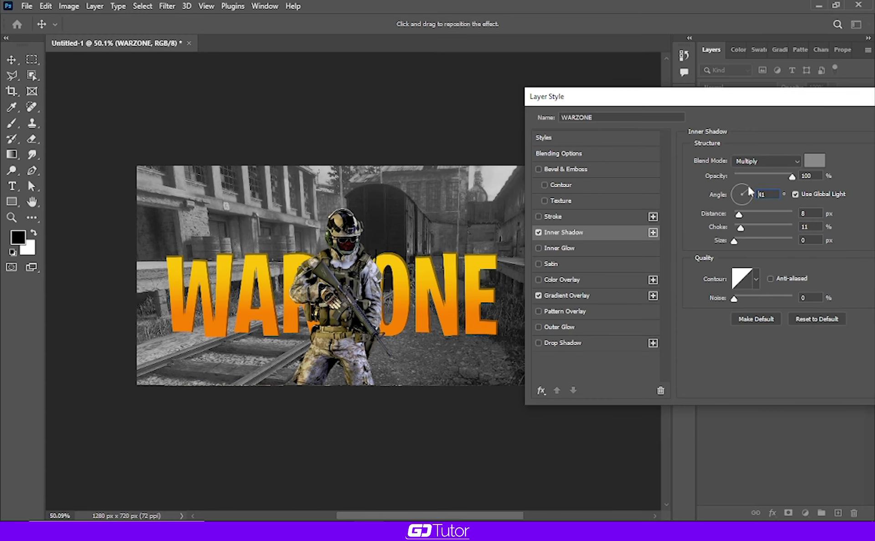
pyautogui.moveTo(744, 189)
pyautogui.mouseDown()
pyautogui.moveTo(734, 194)
pyautogui.moveTo(746, 191)
pyautogui.mouseUp()
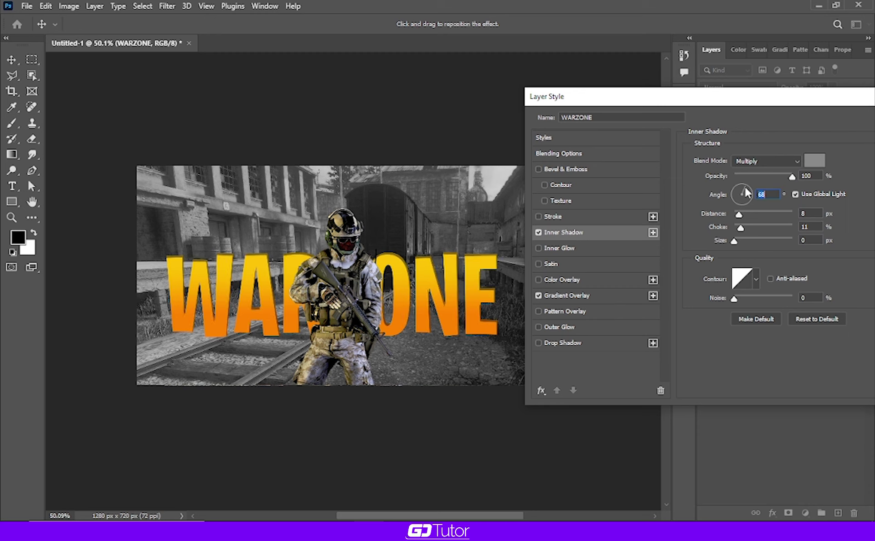
pyautogui.moveTo(740, 217); pyautogui.dragTo(740, 217)
pyautogui.click(740, 215)
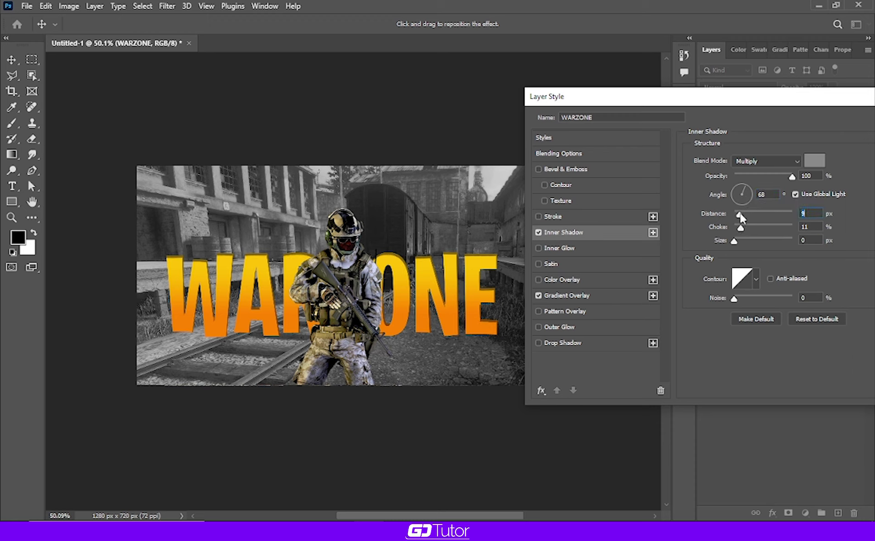
pyautogui.click(571, 250)
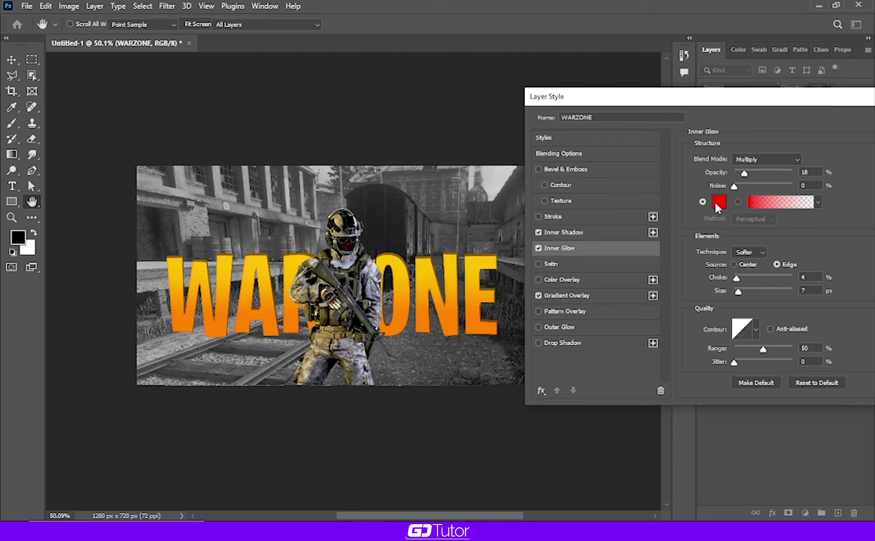
# Give the WARZONE inner glow an orange colour, 80% opacity, 5% choke and 16 px size
pyautogui.click(719, 202)
pyautogui.click(677, 246)
pyautogui.moveTo(676, 247); pyautogui.dragTo(682, 252)
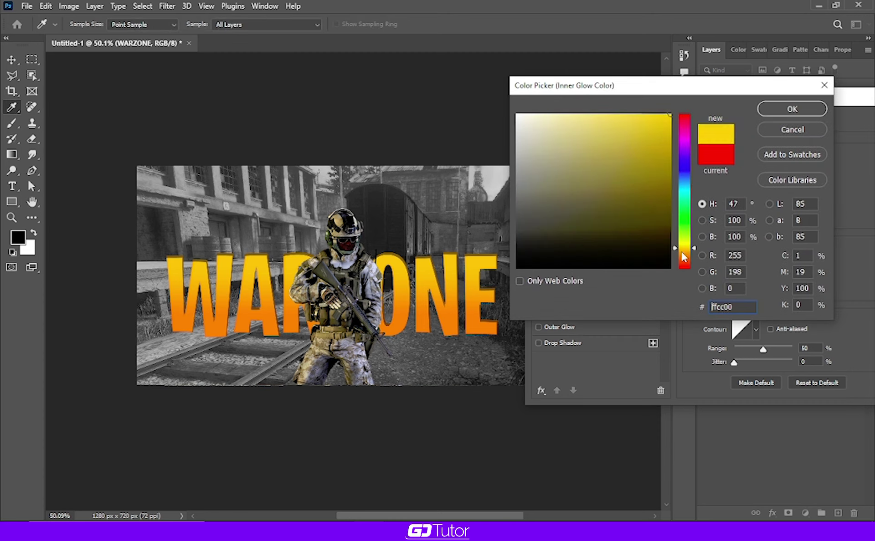
pyautogui.click(788, 110)
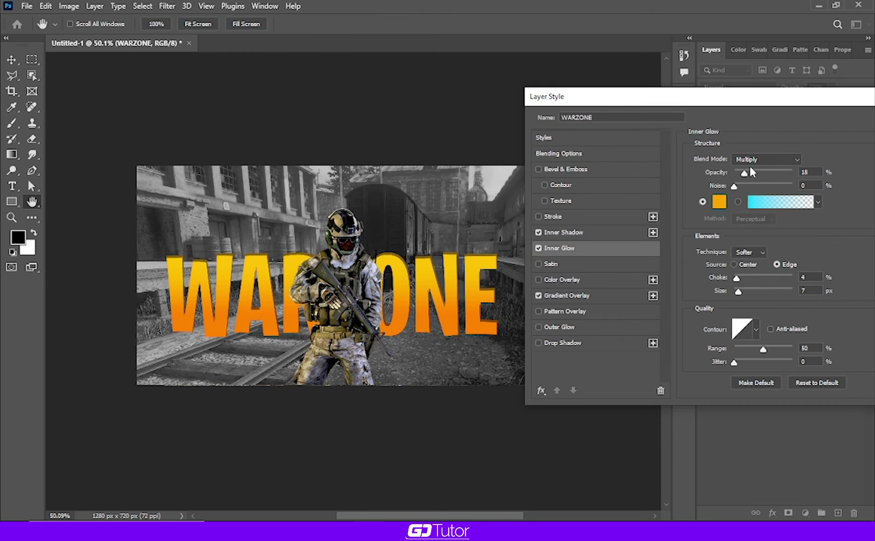
pyautogui.moveTo(745, 173); pyautogui.dragTo(796, 175)
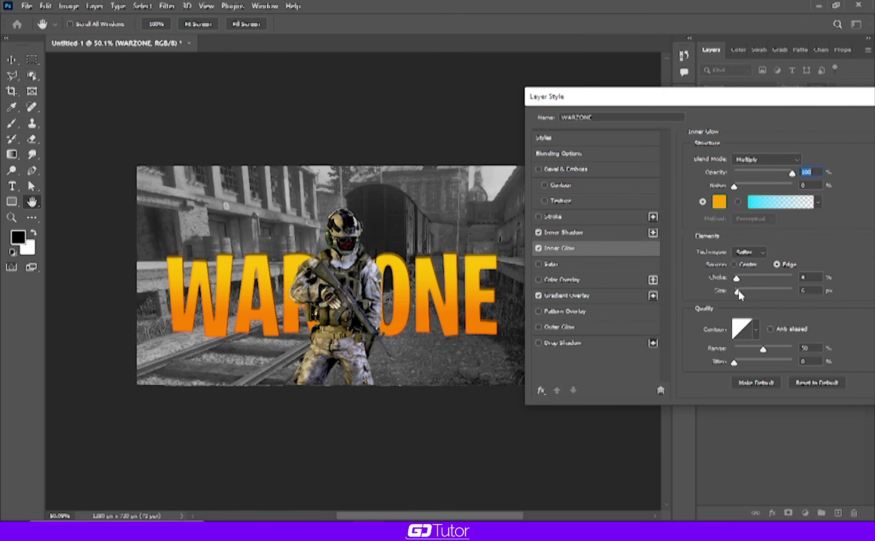
pyautogui.moveTo(739, 294); pyautogui.dragTo(744, 295)
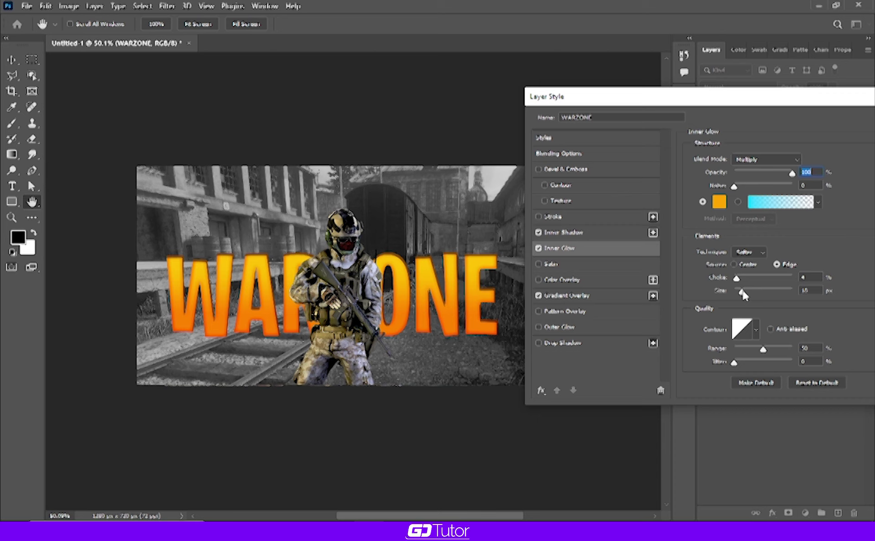
pyautogui.click(743, 294)
pyautogui.moveTo(740, 281)
pyautogui.mouseDown()
pyautogui.moveTo(750, 293)
pyautogui.moveTo(742, 296)
pyautogui.mouseUp()
pyautogui.moveTo(789, 172); pyautogui.dragTo(781, 176)
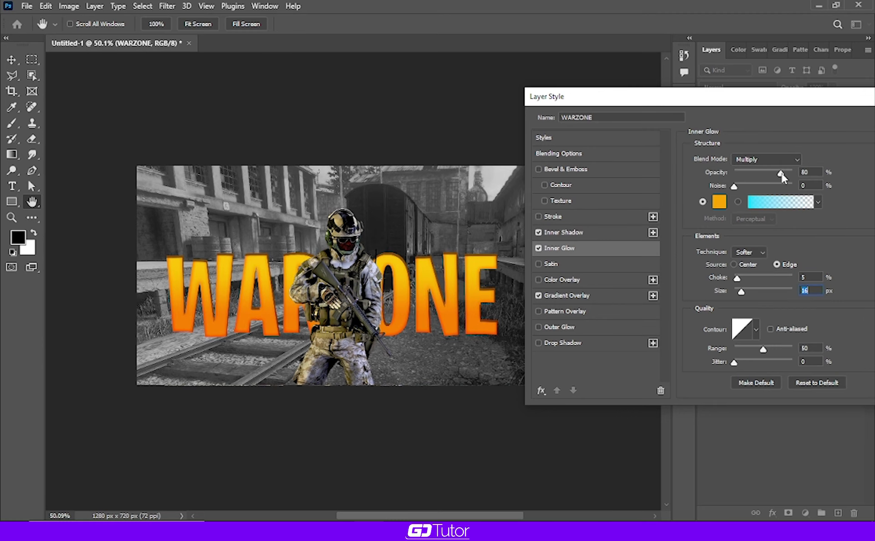
# Add a #1c0202 dark red drop shadow at 130°, 19 px distance and 10 px size, then confirm
pyautogui.click(554, 344)
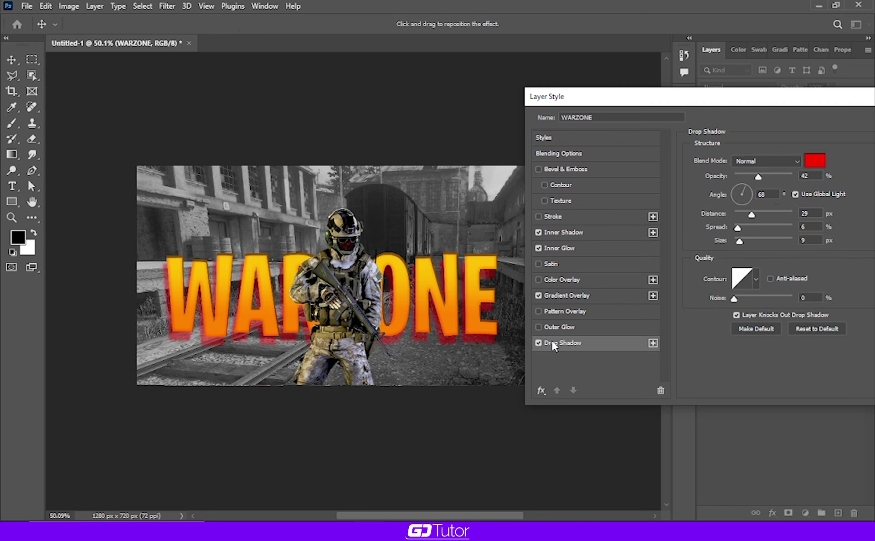
pyautogui.click(815, 160)
pyautogui.click(664, 267)
pyautogui.click(661, 251)
pyautogui.click(774, 110)
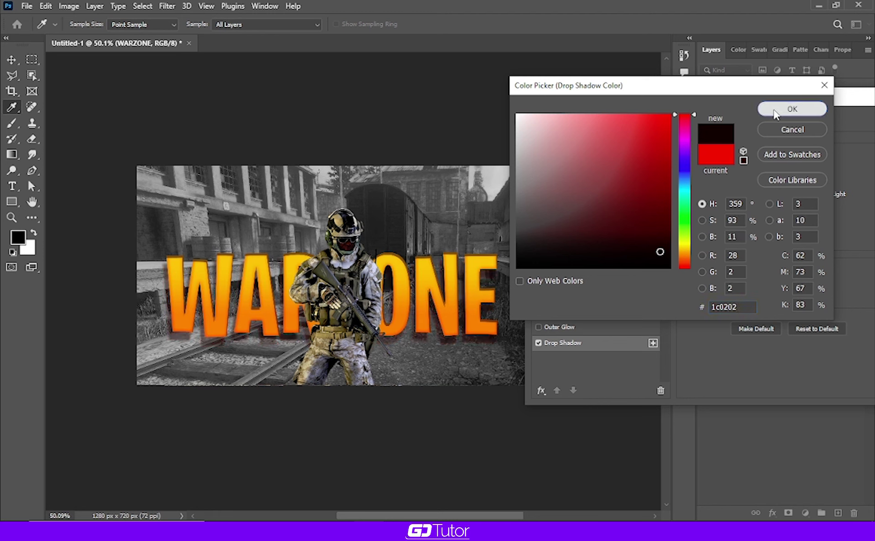
pyautogui.moveTo(510, 339); pyautogui.dragTo(491, 325)
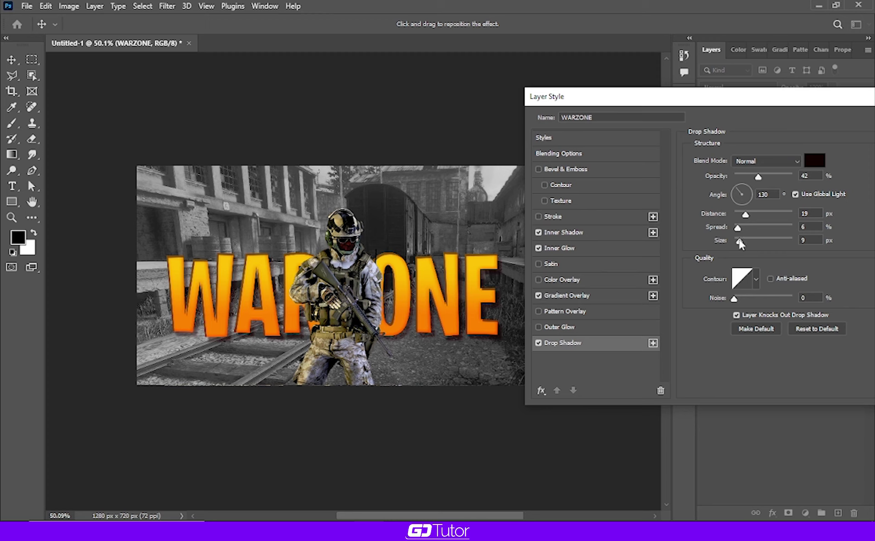
pyautogui.moveTo(742, 242); pyautogui.dragTo(739, 241)
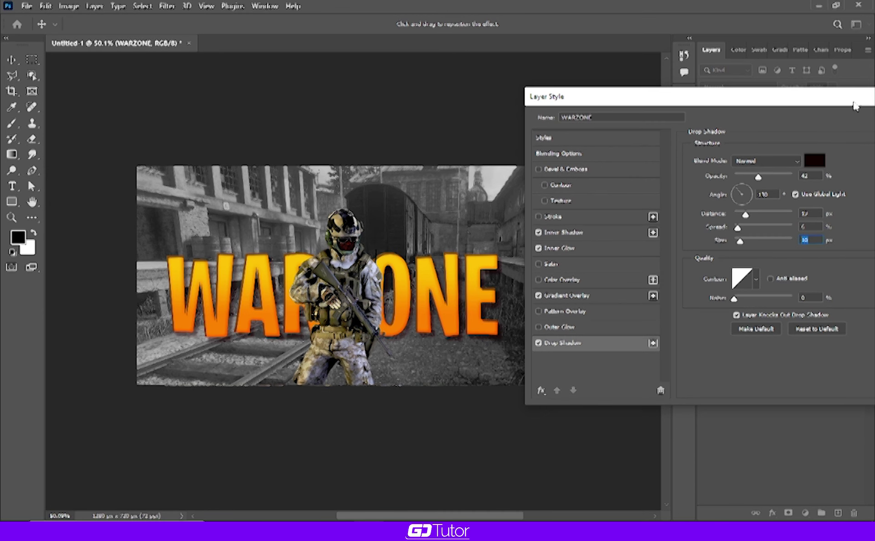
pyautogui.moveTo(838, 96); pyautogui.dragTo(630, 139)
pyautogui.click(743, 163)
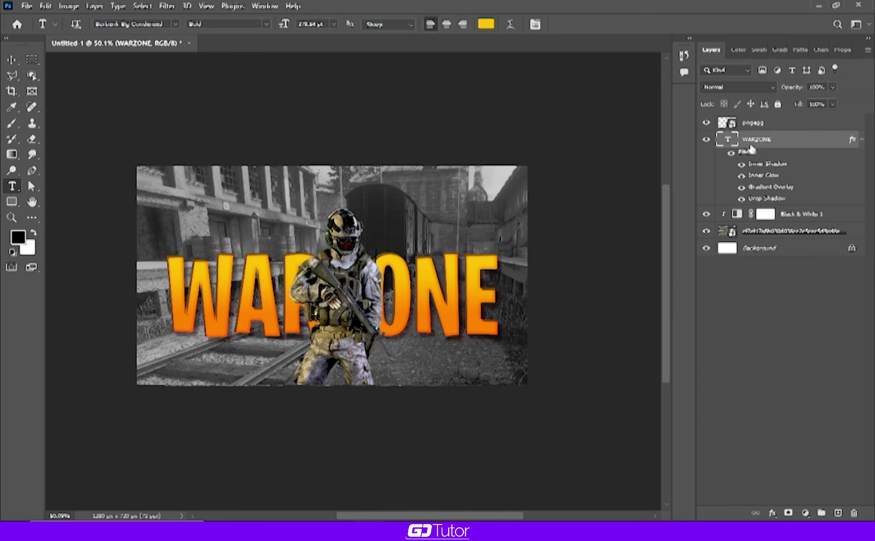
# Duplicate WARZONE, move the copy above pngegg, clear its layer style and set Fill to 0%
pyautogui.hotkey('ctrl', 'j')
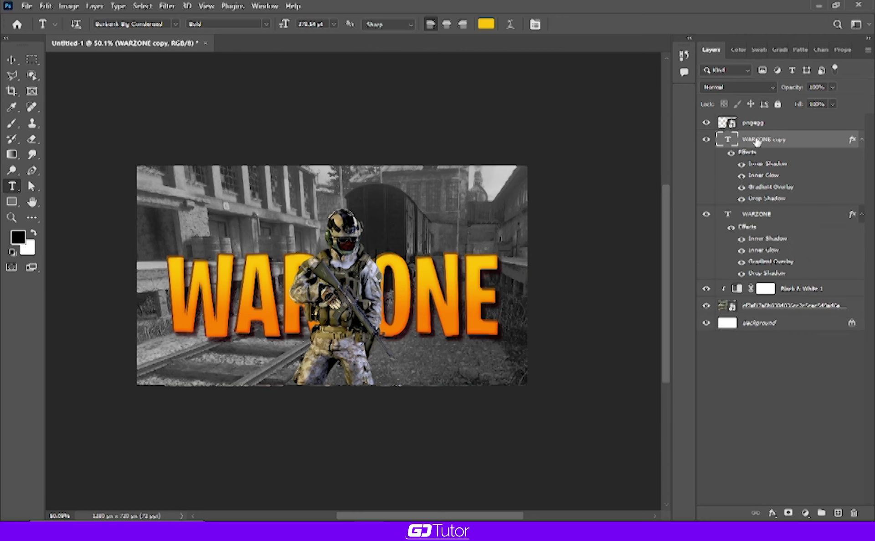
pyautogui.moveTo(756, 140); pyautogui.dragTo(757, 120)
pyautogui.click(862, 123)
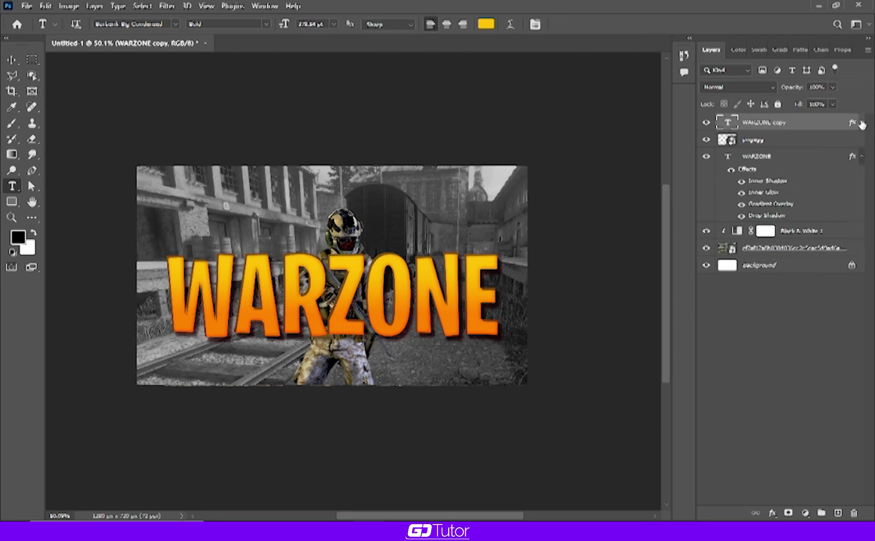
pyautogui.rightClick(756, 125)
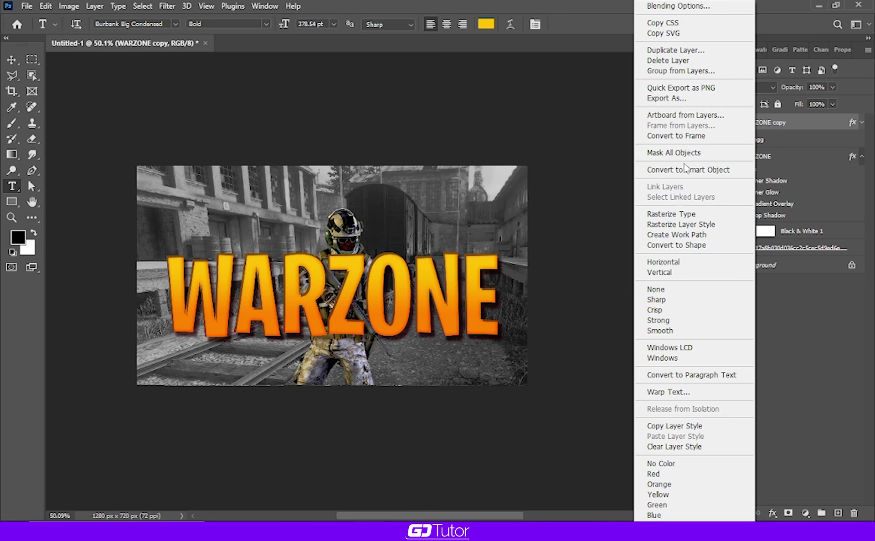
pyautogui.click(689, 448)
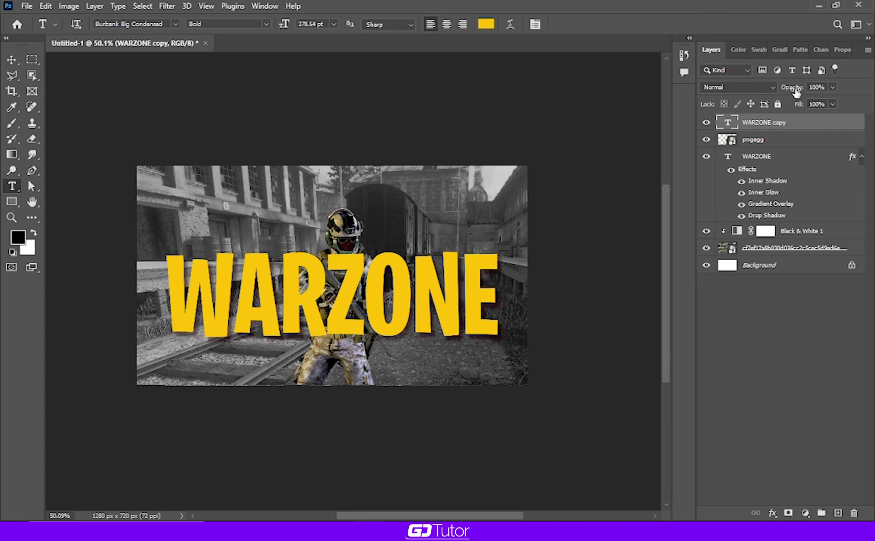
pyautogui.moveTo(798, 106); pyautogui.dragTo(784, 109)
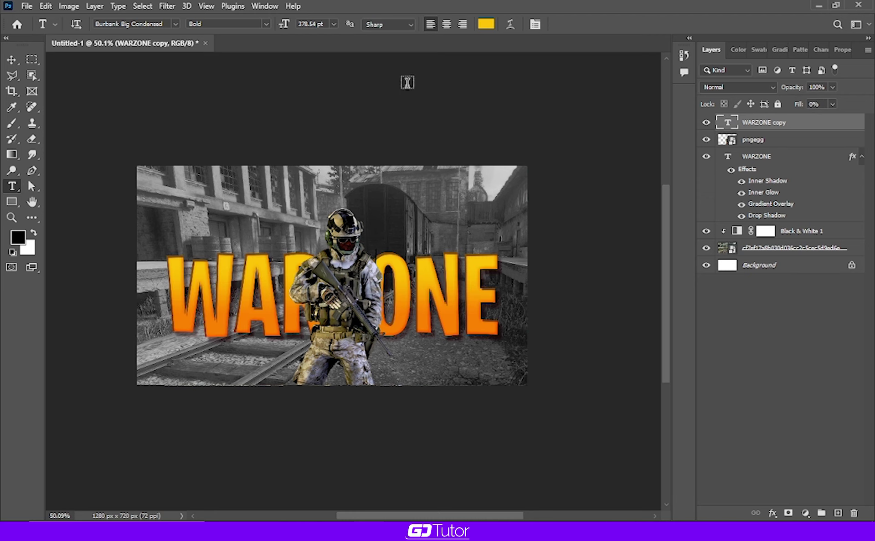
pyautogui.click(414, 278)
# Convert the WARZONE copy text layer into a shape
pyautogui.hotkey('ctrl', 'a')
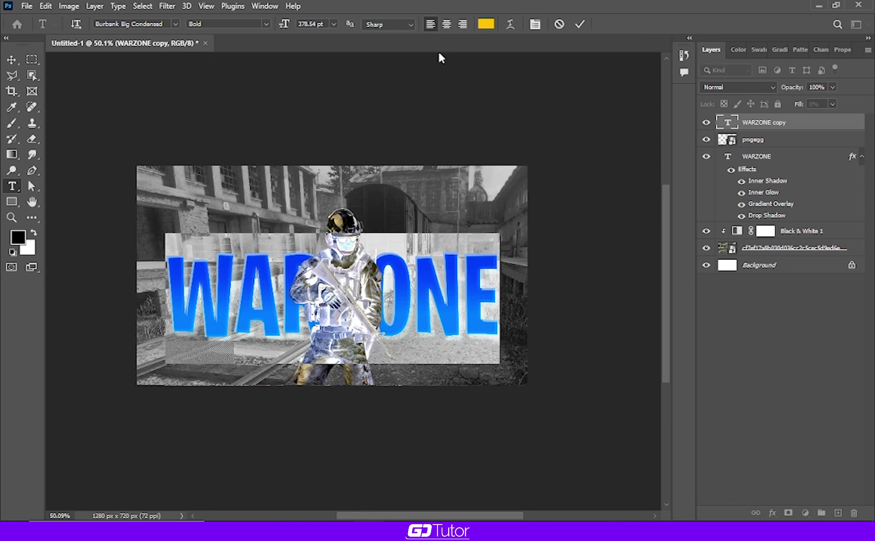
pyautogui.click(560, 25)
pyautogui.rightClick(780, 127)
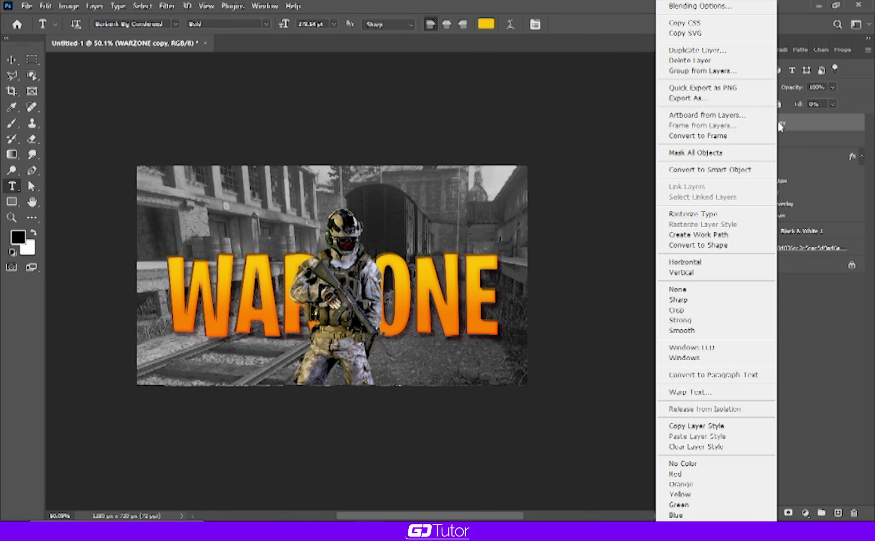
pyautogui.click(697, 246)
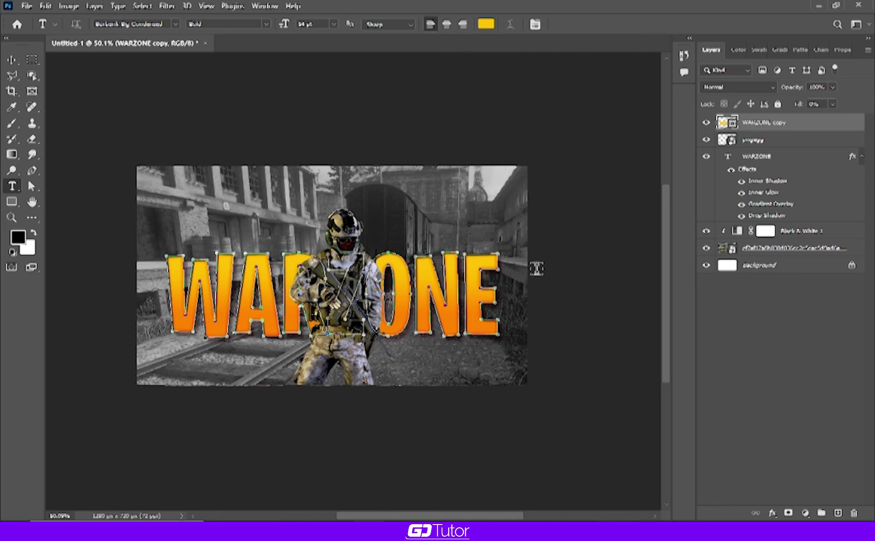
pyautogui.click(9, 58)
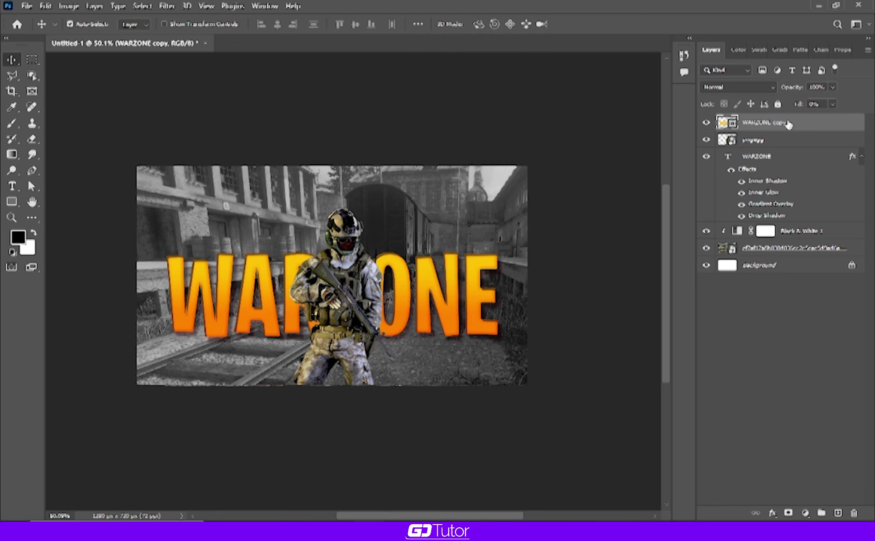
# Give the WARZONE copy shape no fill and an orange 3 px stroke
pyautogui.press('u')
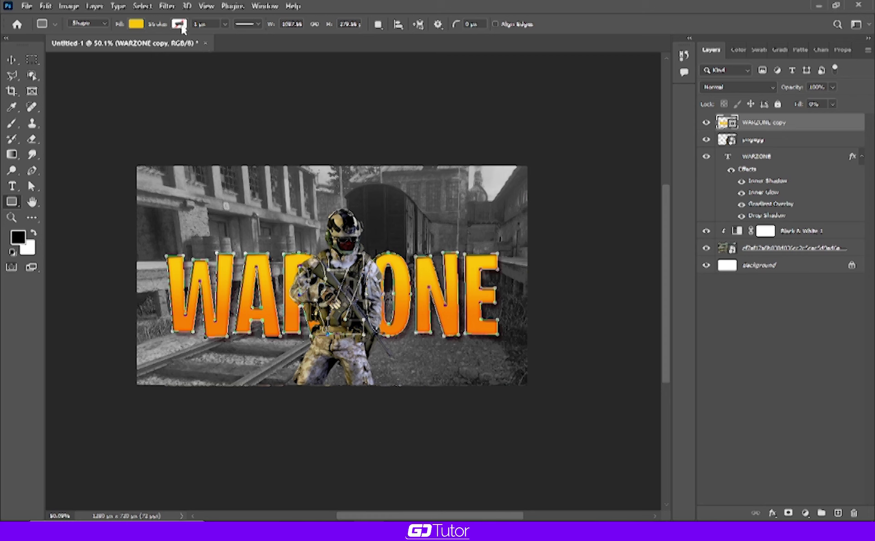
pyautogui.click(135, 27)
pyautogui.click(63, 46)
pyautogui.click(186, 28)
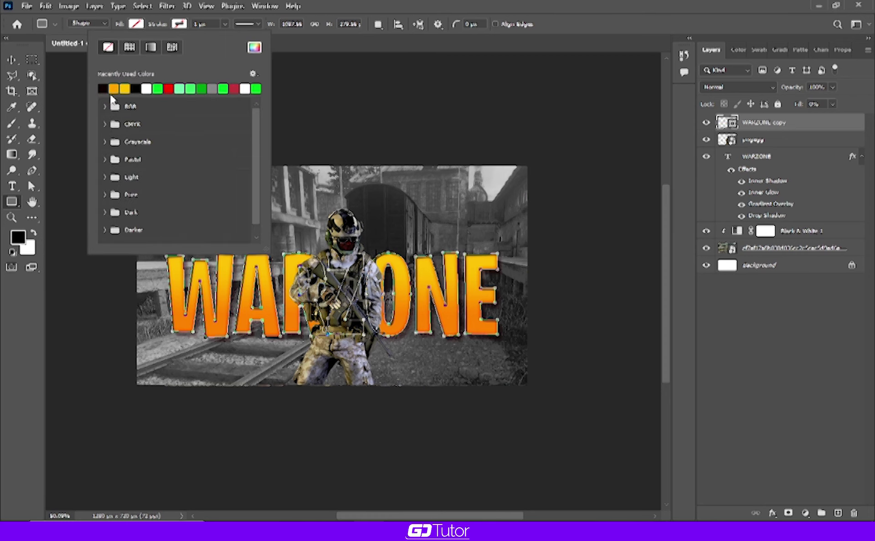
pyautogui.click(125, 89)
pyautogui.click(208, 24)
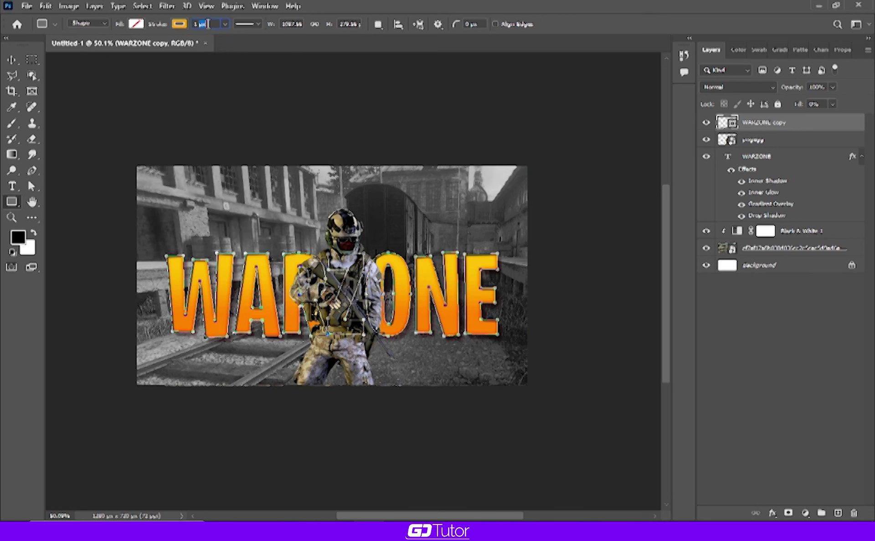
pyautogui.write('3')
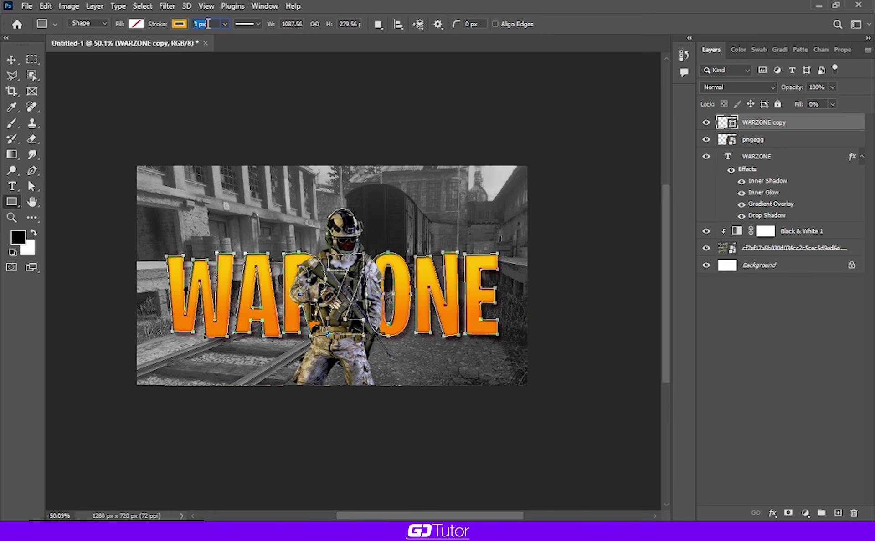
pyautogui.click(12, 61)
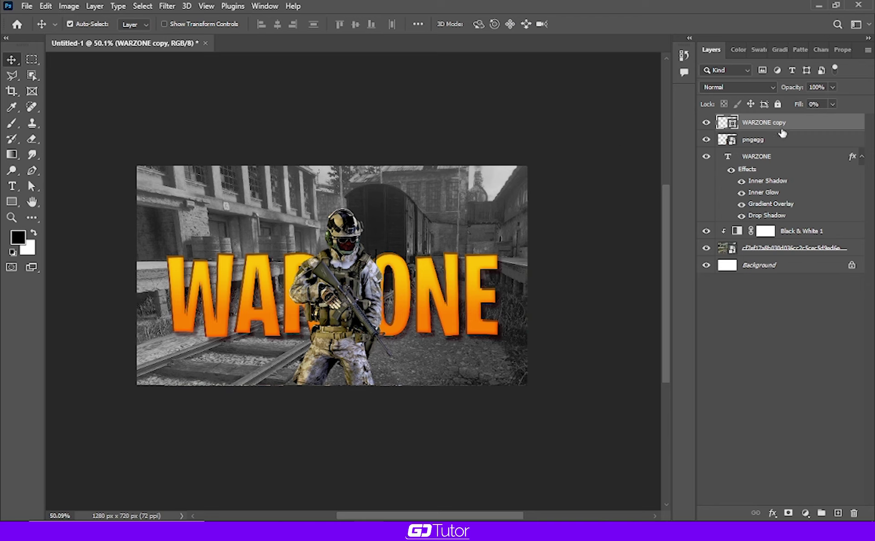
# Restore the copy's fill to 100% and widen its outline stroke to 5 px
pyautogui.click(706, 122)
pyautogui.click(815, 104)
pyautogui.write('100')
pyautogui.press('Return')
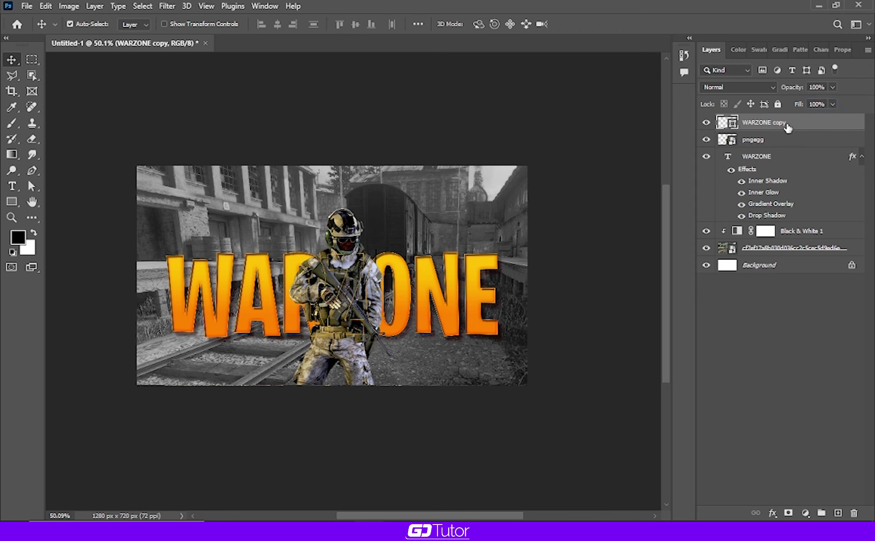
pyautogui.press('u')
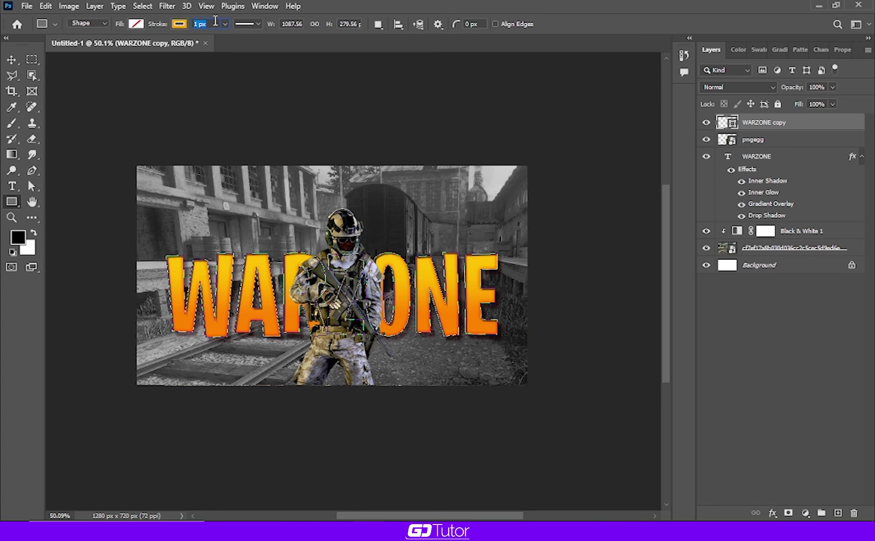
pyautogui.write('5')
pyautogui.press('Return')
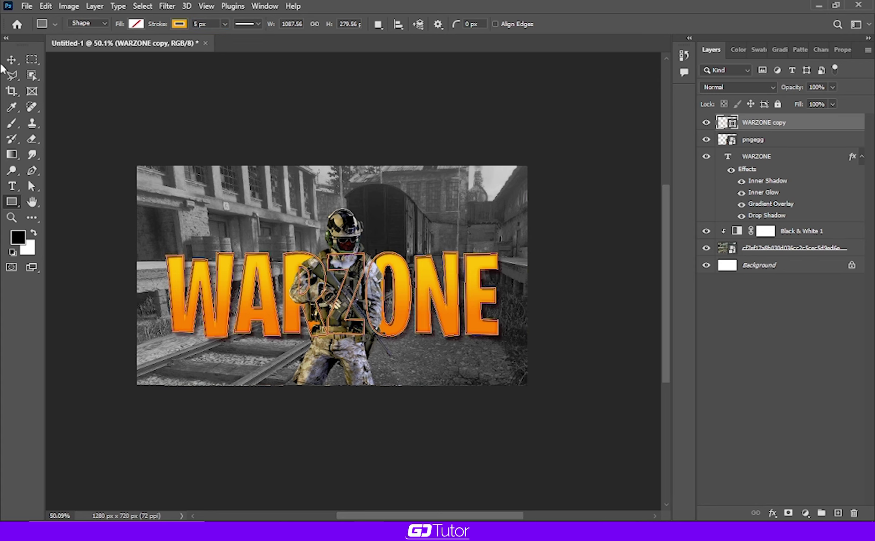
pyautogui.press('v')
pyautogui.click(230, 108)
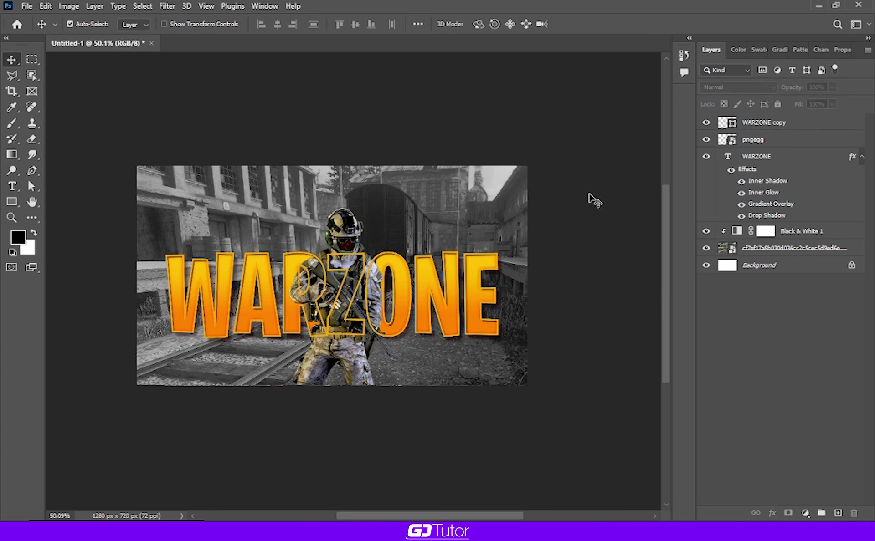
# Thin the WARZONE copy's Z outline to a 2 px stroke
pyautogui.click(795, 128)
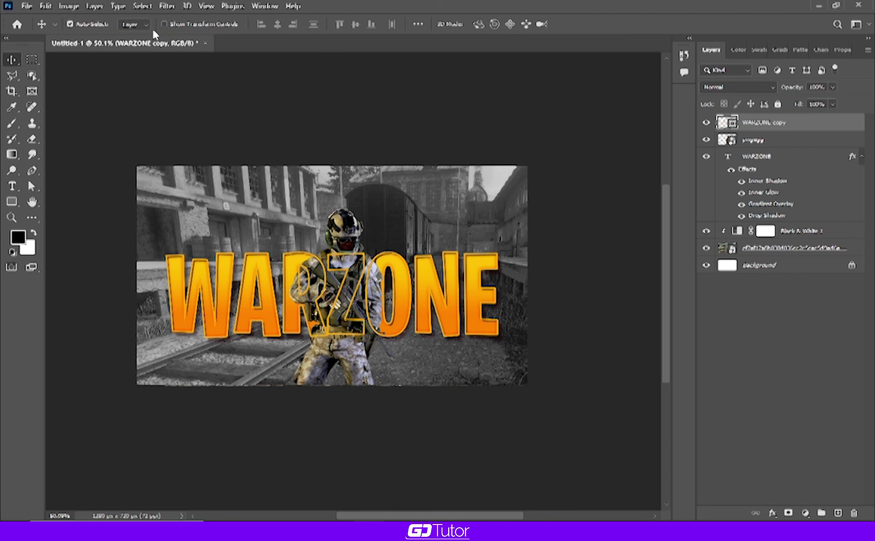
pyautogui.press('u')
pyautogui.doubleClick(213, 25)
pyautogui.write('2')
pyautogui.press('Return')
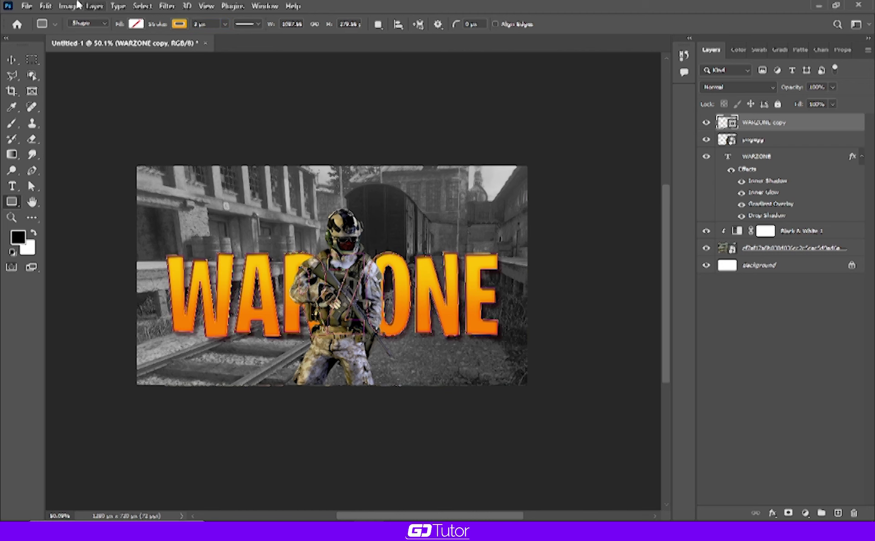
pyautogui.click(12, 60)
pyautogui.click(287, 112)
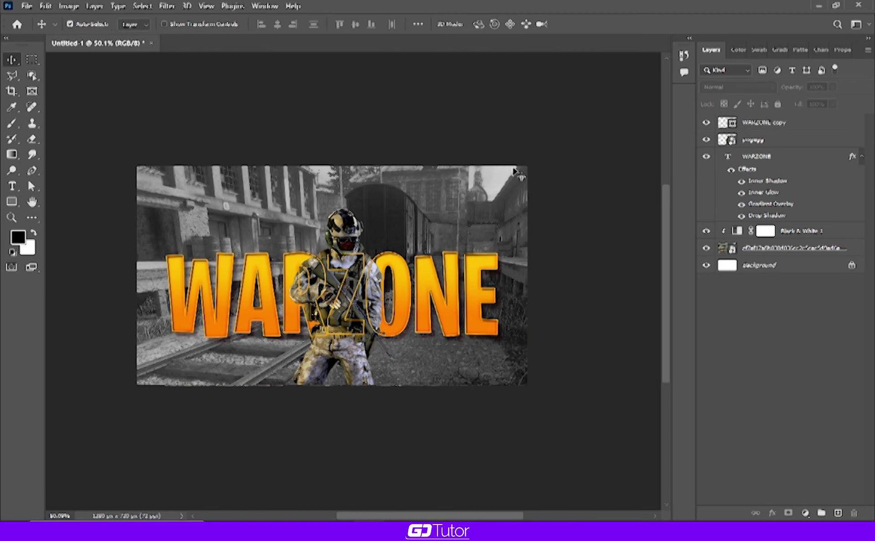
# Select the pngegg soldier layer and bring up its layer options
pyautogui.scroll(1, 351, 285)
pyautogui.scroll(1, 351, 285)
pyautogui.click(348, 230)
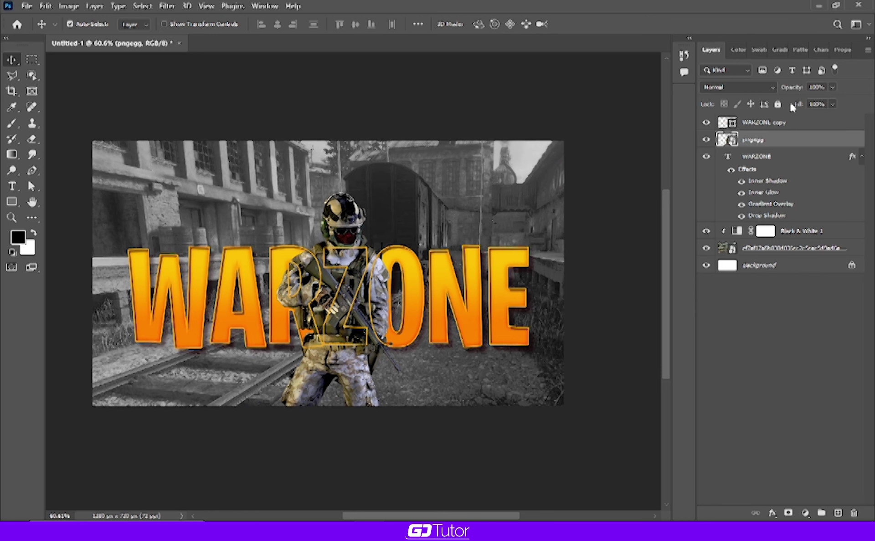
pyautogui.rightClick(801, 146)
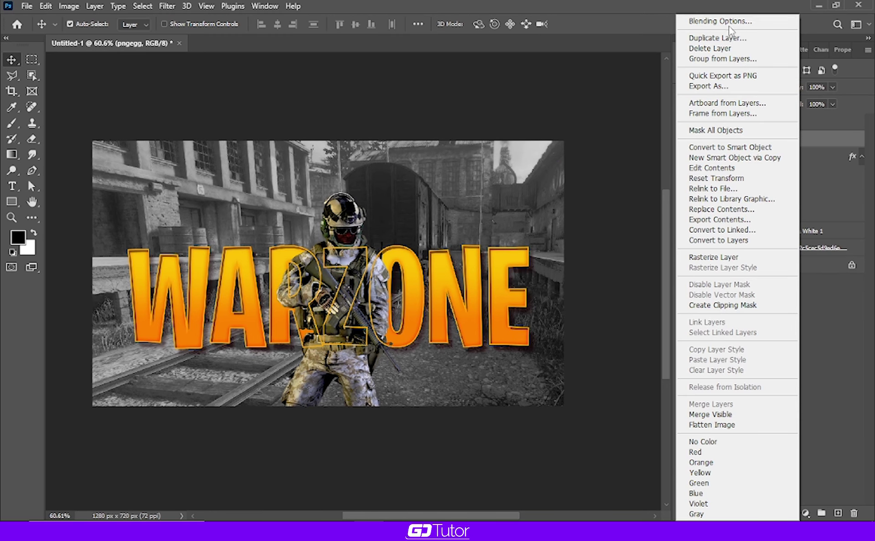
# Add an ff8300 orange Inner Glow to the soldier at 100% opacity and 6 px size
pyautogui.click(730, 24)
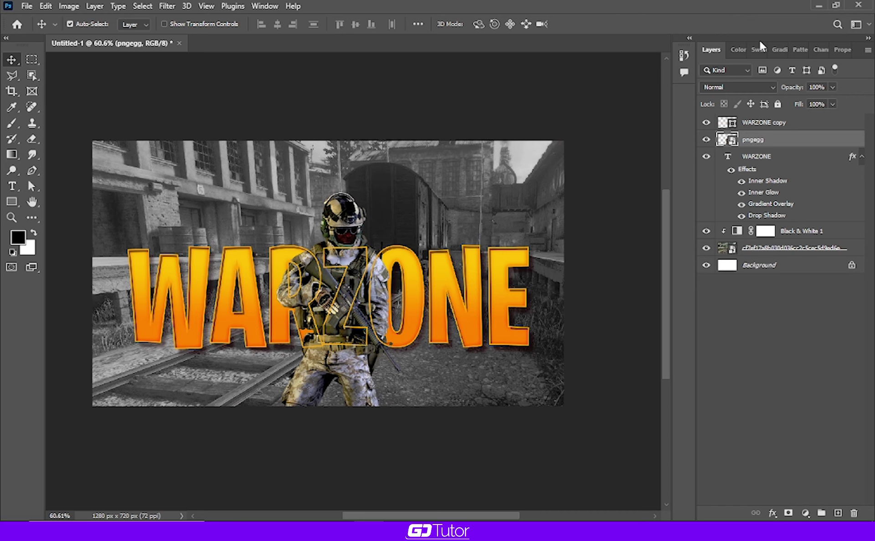
pyautogui.moveTo(384, 135); pyautogui.dragTo(622, 97)
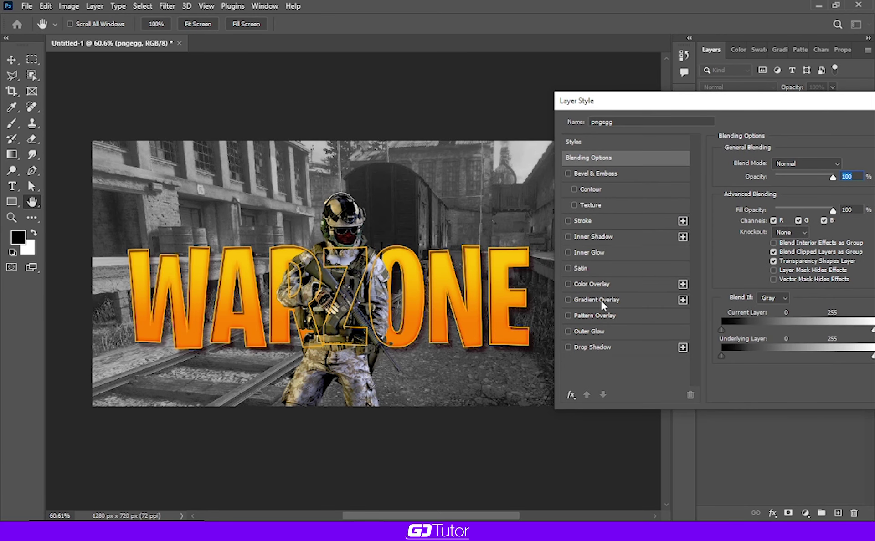
pyautogui.click(581, 253)
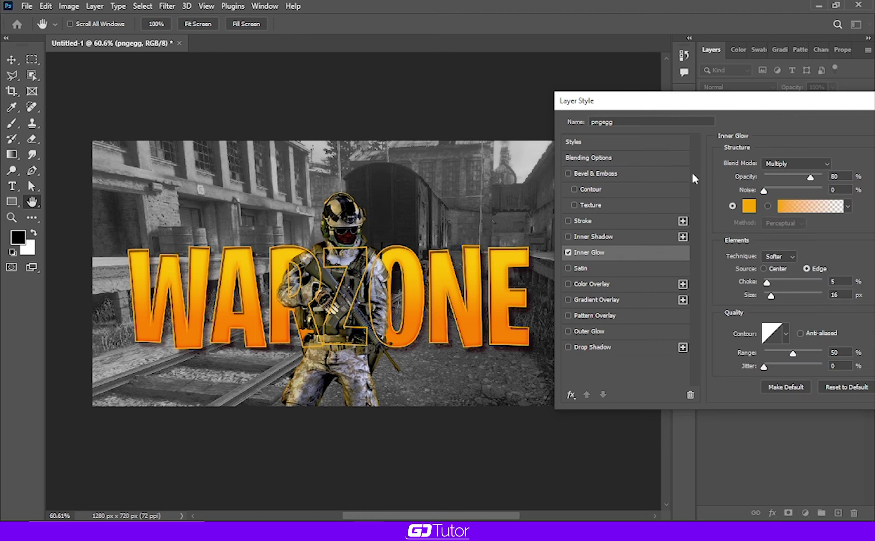
pyautogui.moveTo(723, 103); pyautogui.dragTo(730, 69)
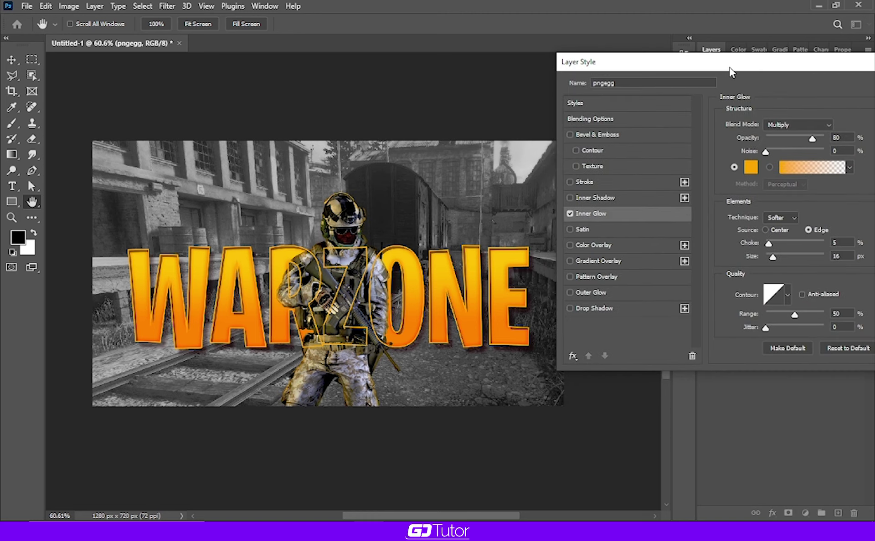
pyautogui.click(755, 171)
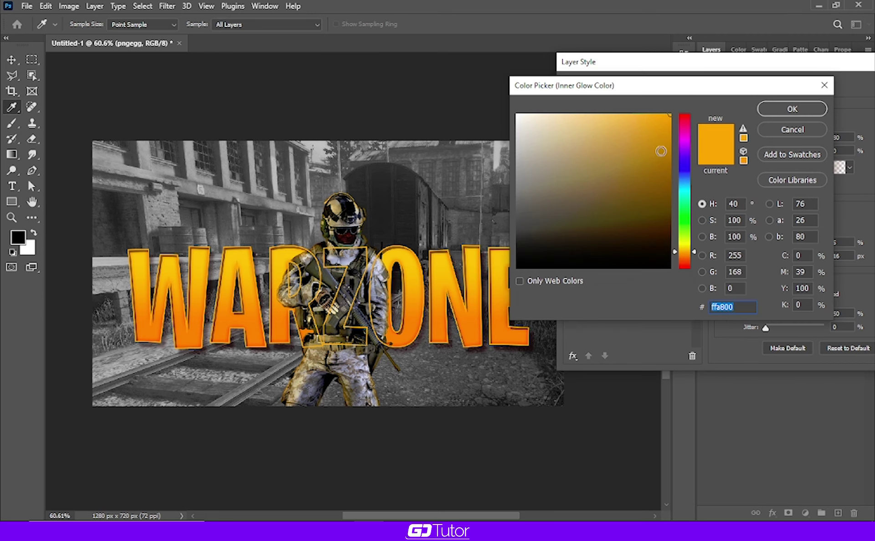
pyautogui.click(684, 114)
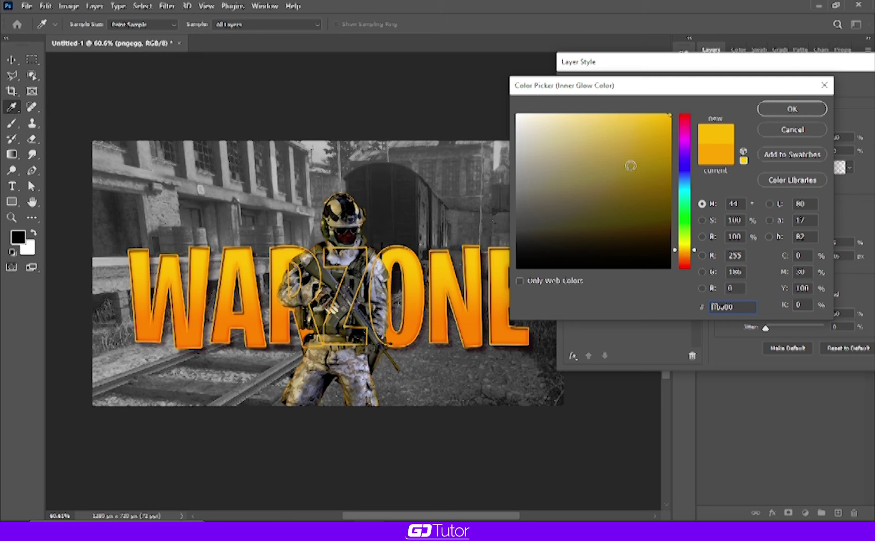
pyautogui.write('ff8300')
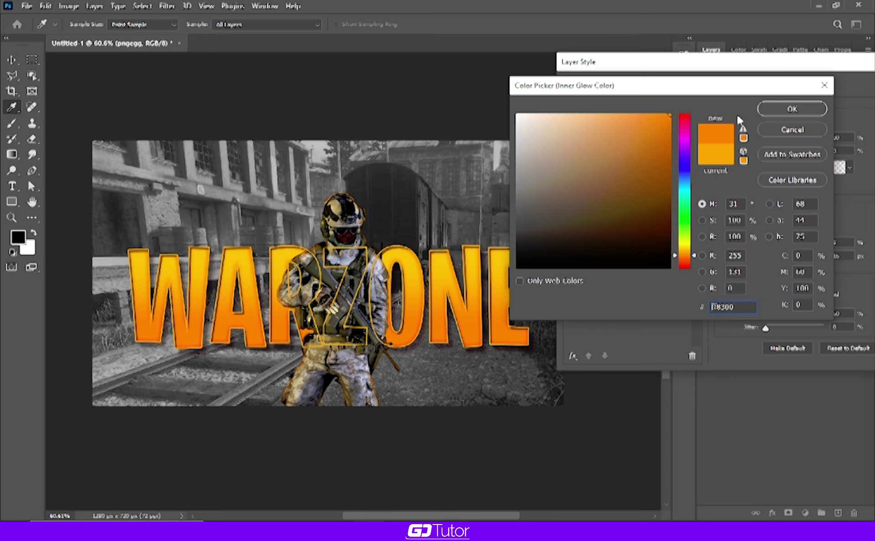
pyautogui.click(777, 113)
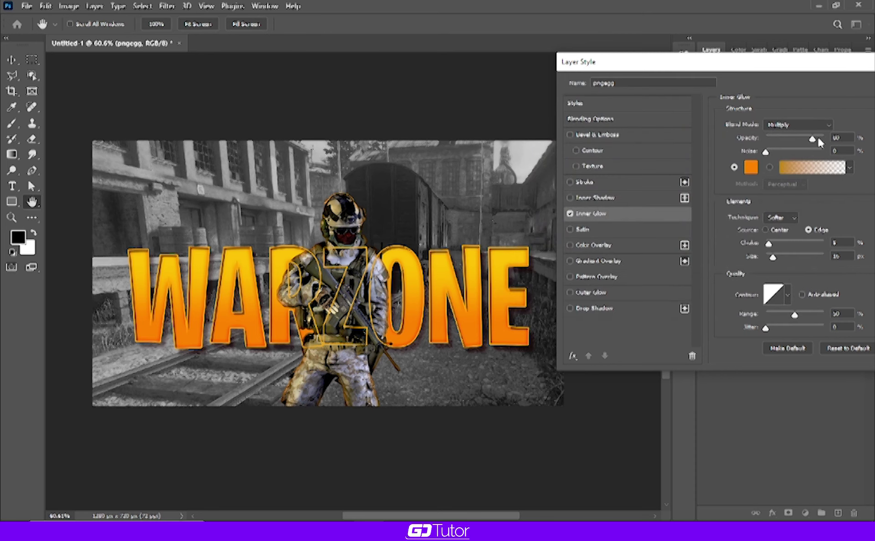
pyautogui.moveTo(813, 142); pyautogui.dragTo(840, 138)
pyautogui.moveTo(774, 259); pyautogui.dragTo(770, 260)
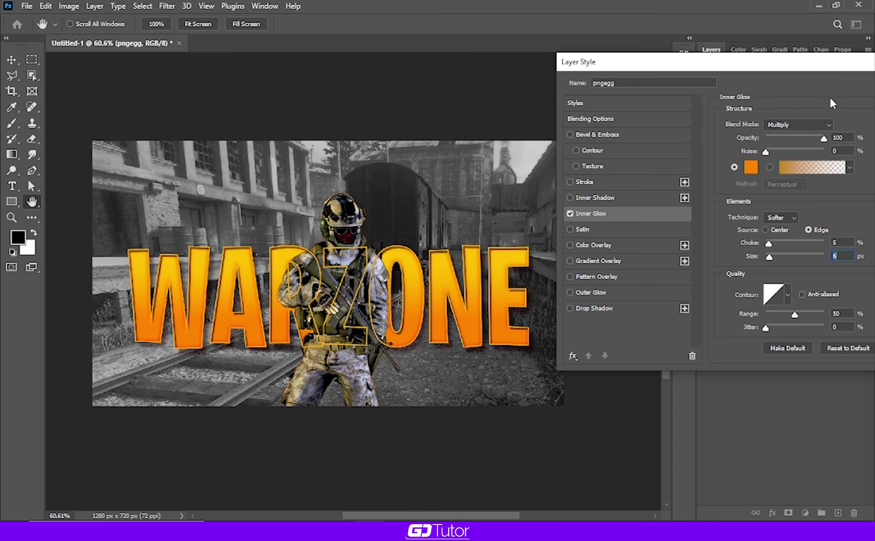
pyautogui.moveTo(842, 61); pyautogui.dragTo(630, 97)
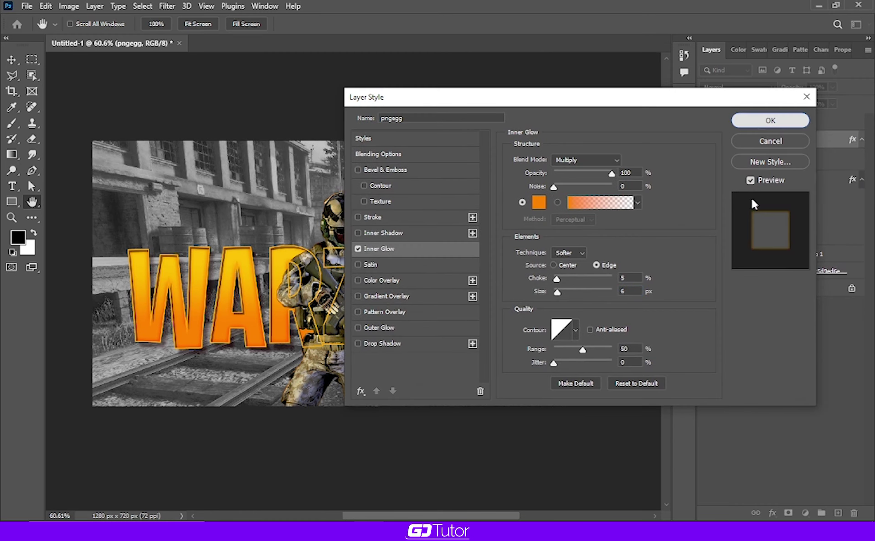
pyautogui.click(761, 122)
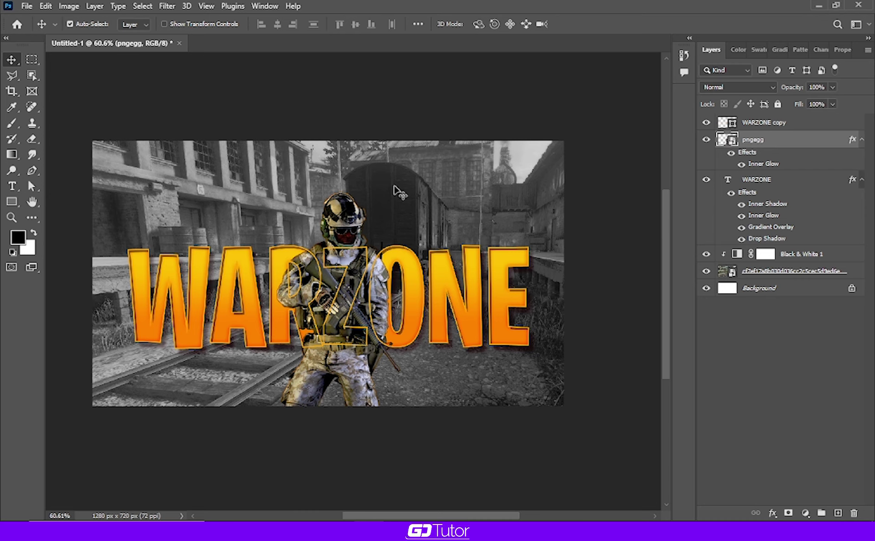
# Create a new layer clipped to the soldier and sample orange from the WARZONE lettering
pyautogui.press('b')
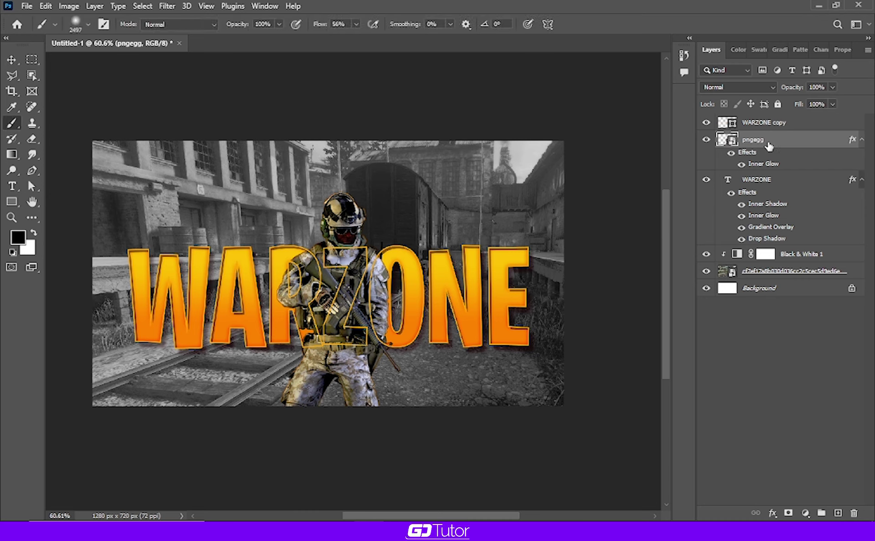
pyautogui.click(837, 513)
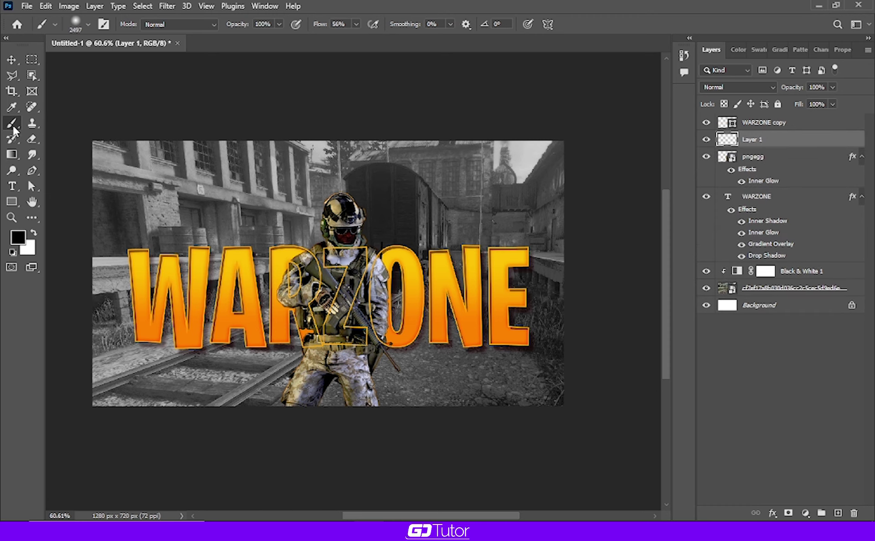
pyautogui.moveTo(335, 217)
pyautogui.mouseDown()
pyautogui.moveTo(178, 232)
pyautogui.moveTo(151, 226)
pyautogui.mouseUp()
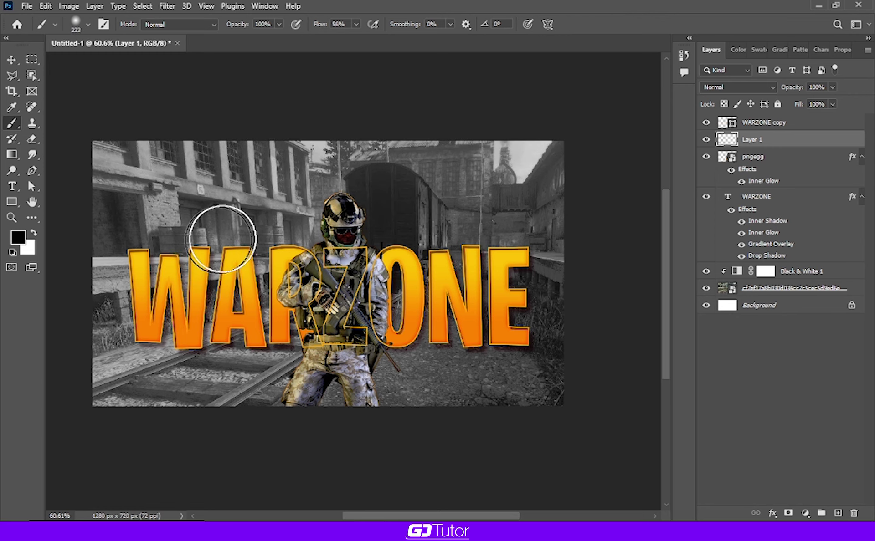
pyautogui.press('i')
pyautogui.click(224, 326)
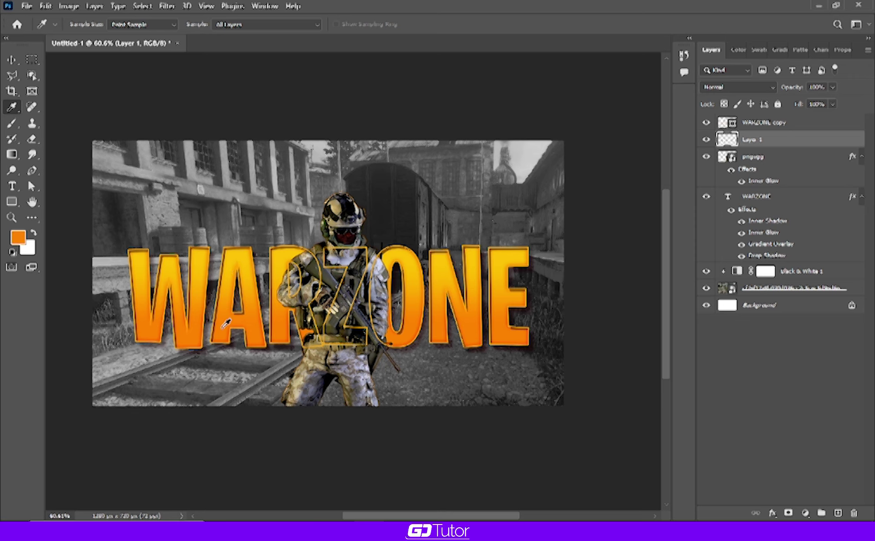
pyautogui.press('b')
pyautogui.scroll(3, 327, 212)
pyautogui.scroll(2, 327, 213)
pyautogui.scroll(2, 328, 213)
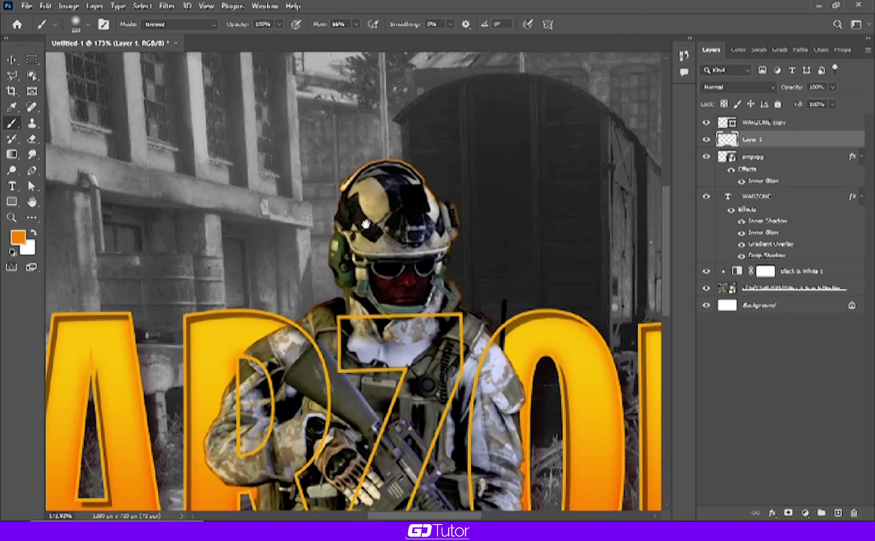
pyautogui.scroll(2, 622, 142)
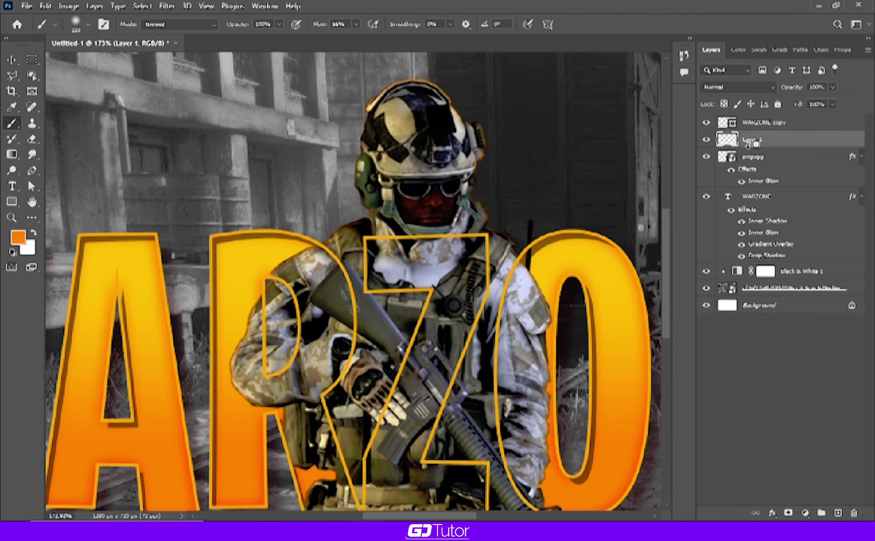
pyautogui.keyDown('alt'); pyautogui.click(747, 143); pyautogui.keyUp('alt')
# Paint orange on Layer 1 over the soldier's helmet, left side and leg
pyautogui.moveTo(293, 49); pyautogui.dragTo(408, 54)
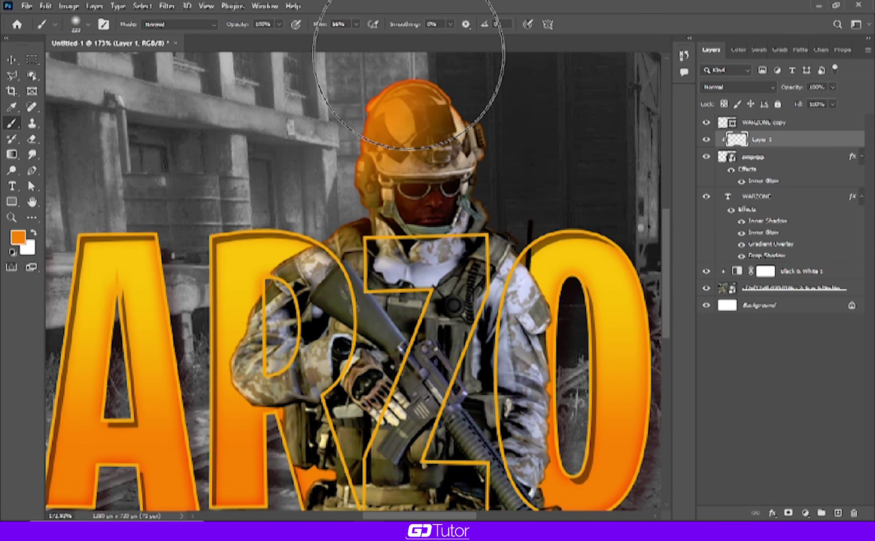
pyautogui.hotkey('ctrl', 'z')
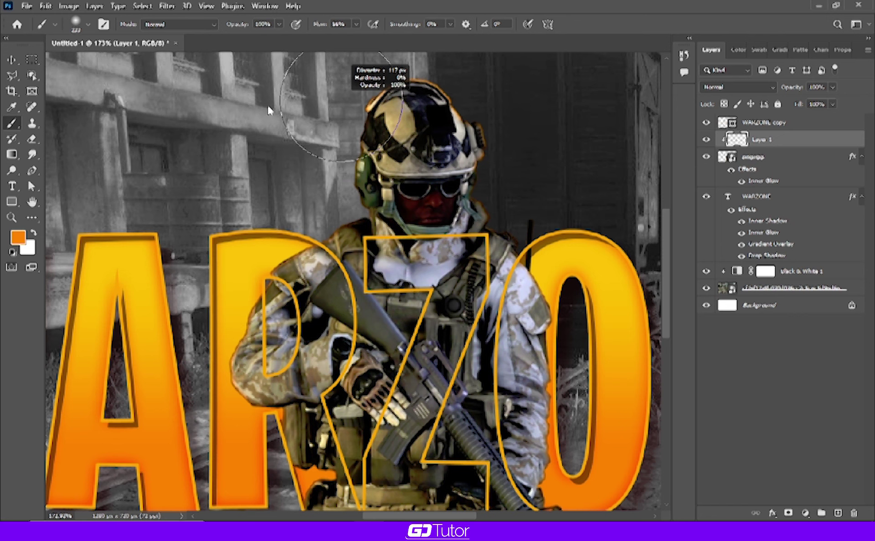
pyautogui.moveTo(347, 155); pyautogui.dragTo(337, 213)
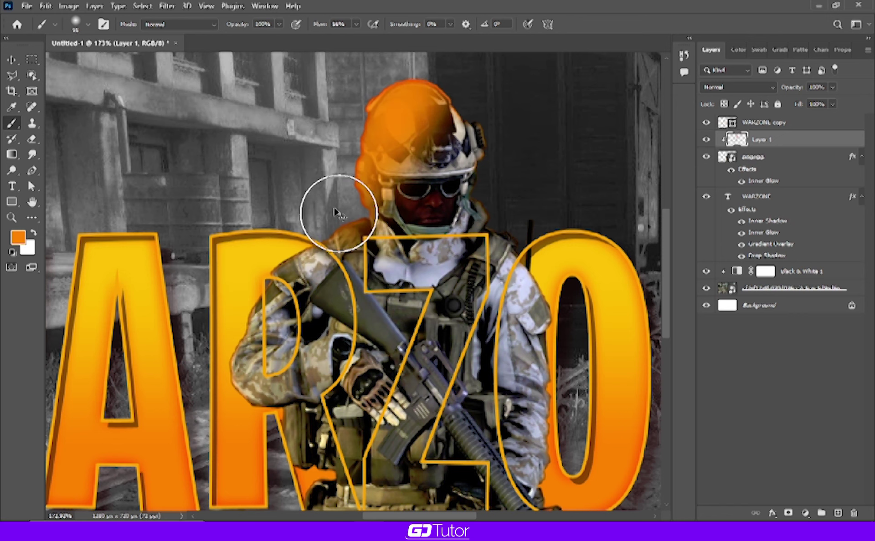
pyautogui.hotkey('ctrl', 'z')
pyautogui.moveTo(370, 107)
pyautogui.mouseDown()
pyautogui.moveTo(410, 58)
pyautogui.moveTo(345, 137)
pyautogui.moveTo(323, 207)
pyautogui.moveTo(342, 185)
pyautogui.moveTo(253, 293)
pyautogui.moveTo(263, 321)
pyautogui.moveTo(293, 137)
pyautogui.moveTo(253, 235)
pyautogui.moveTo(245, 193)
pyautogui.moveTo(314, 273)
pyautogui.moveTo(309, 315)
pyautogui.moveTo(271, 371)
pyautogui.mouseUp()
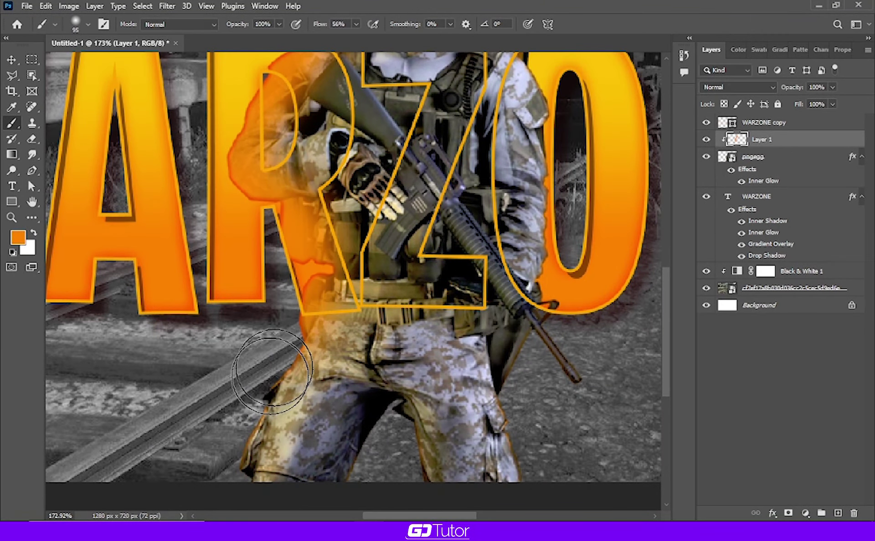
pyautogui.scroll(-3, 271, 371)
pyautogui.moveTo(309, 197); pyautogui.dragTo(246, 456)
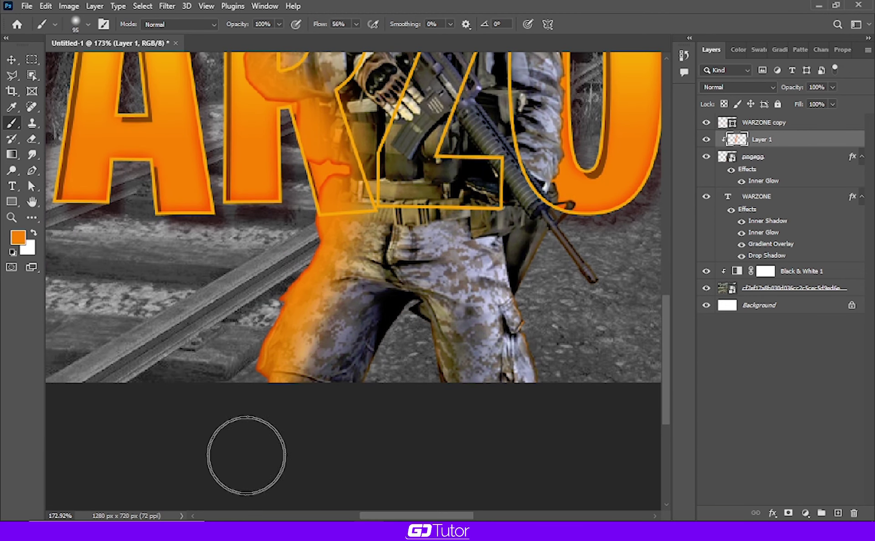
pyautogui.scroll(-5, 246, 455)
pyautogui.scroll(3, 297, 250)
pyautogui.scroll(2, 439, 179)
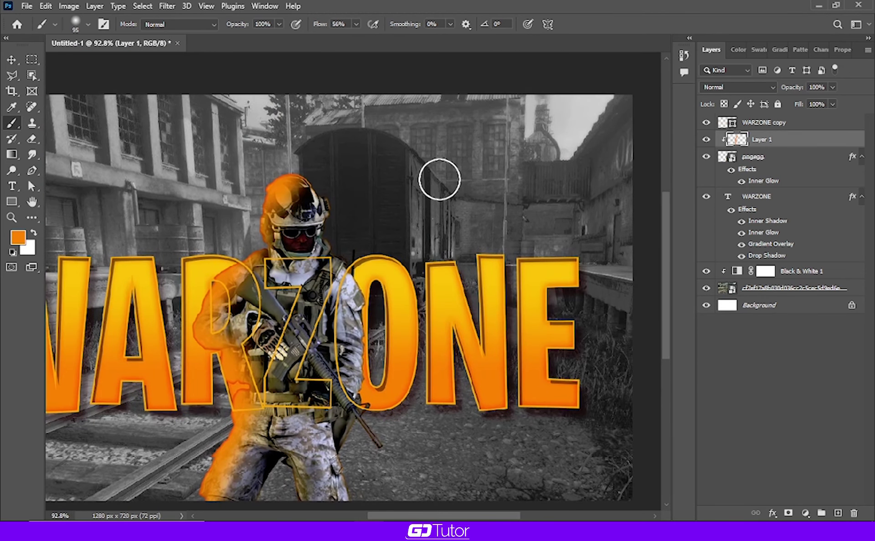
pyautogui.click(747, 88)
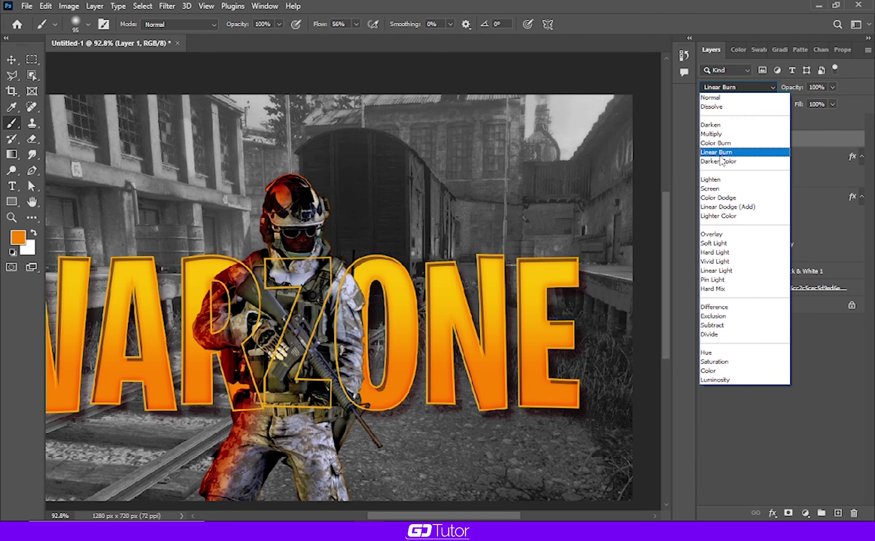
# Blend Layer 1's orange paint in Overlay mode and reselect Layer 1
pyautogui.click(713, 234)
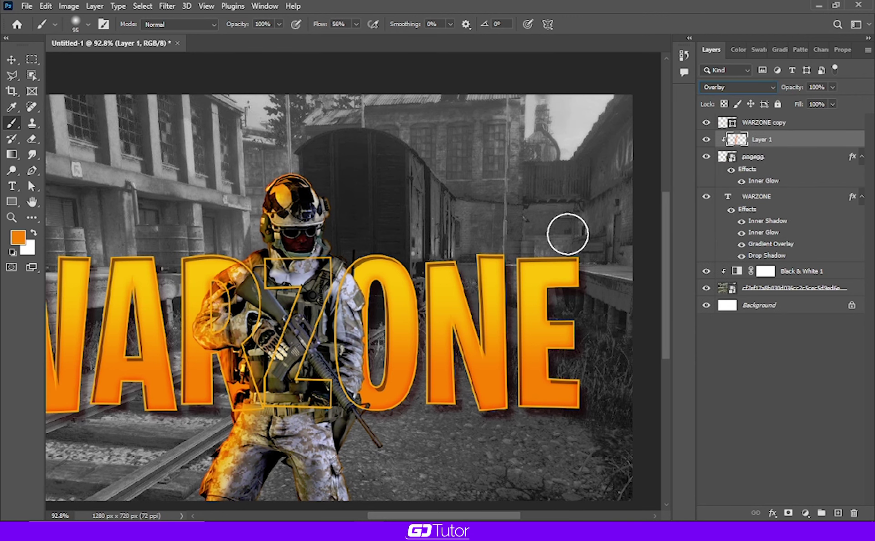
pyautogui.click(12, 60)
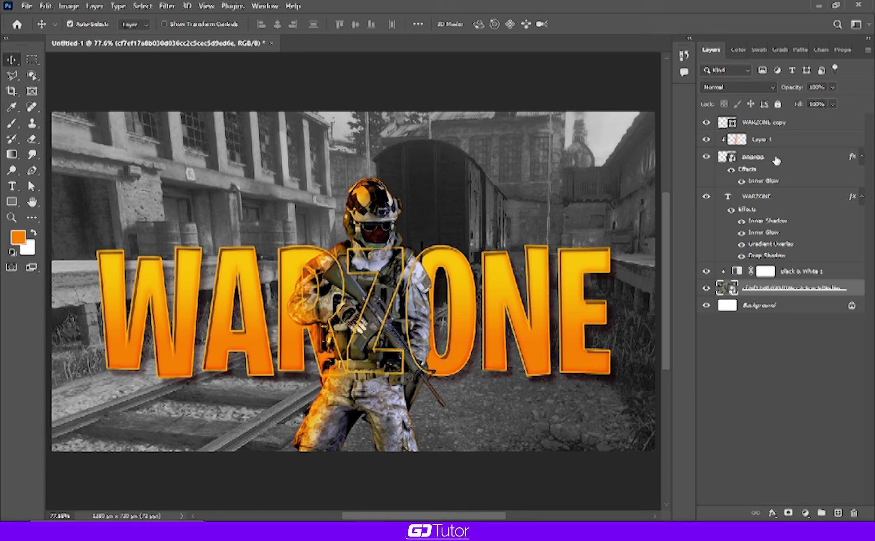
pyautogui.click(776, 159)
pyautogui.click(776, 140)
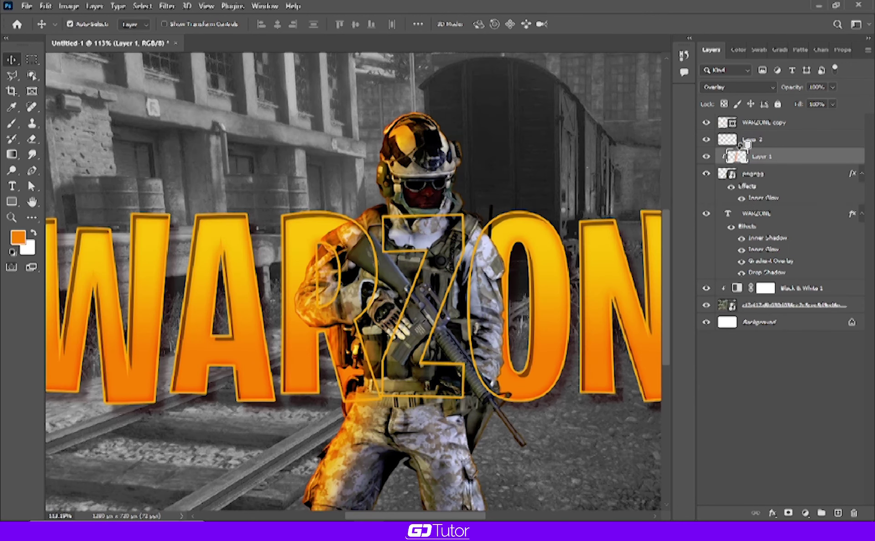
# Clip Layer 2 to Layer 1 and paint yellow sampled from the letter A over the soldier
pyautogui.keyDown('alt'); pyautogui.click(740, 145); pyautogui.keyUp('alt')
pyautogui.hotkey('ctrl', '0')
pyautogui.press('b')
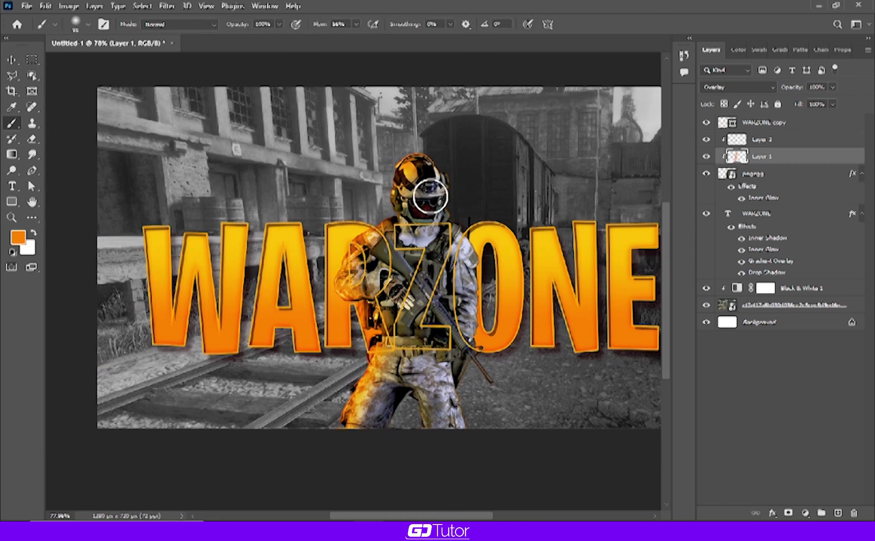
pyautogui.press('i')
pyautogui.click(281, 227)
pyautogui.press('b')
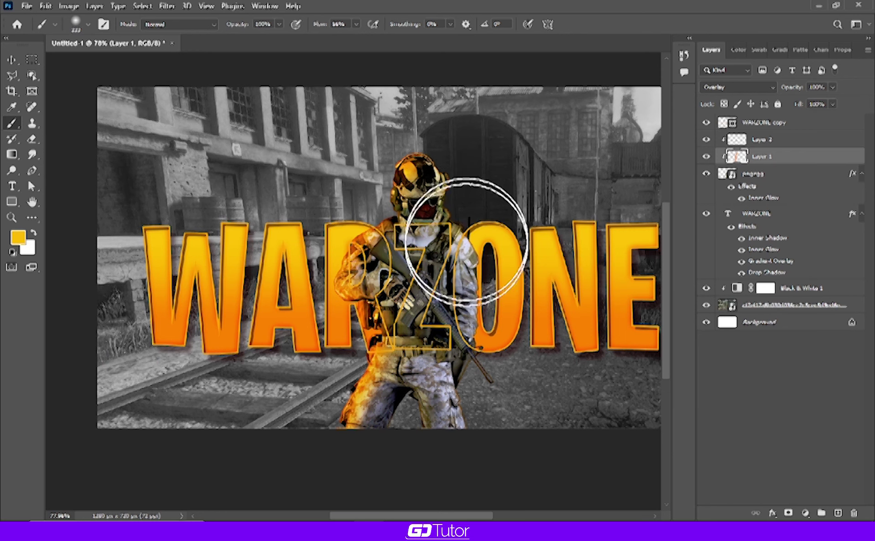
pyautogui.moveTo(469, 195); pyautogui.dragTo(447, 446)
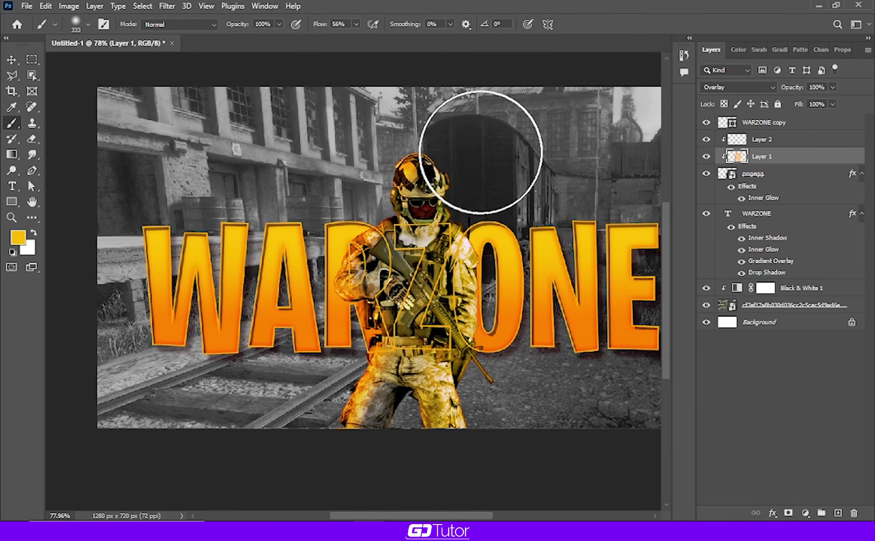
pyautogui.scroll(-2, 416, 205)
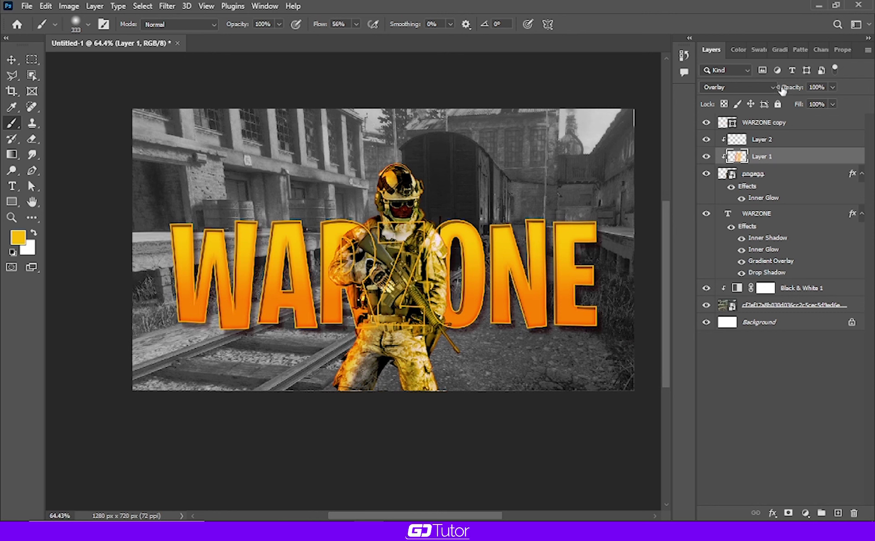
# Try Multiply blending at 47% opacity on the paint, comparing Layer 2 on and off
pyautogui.click(759, 90)
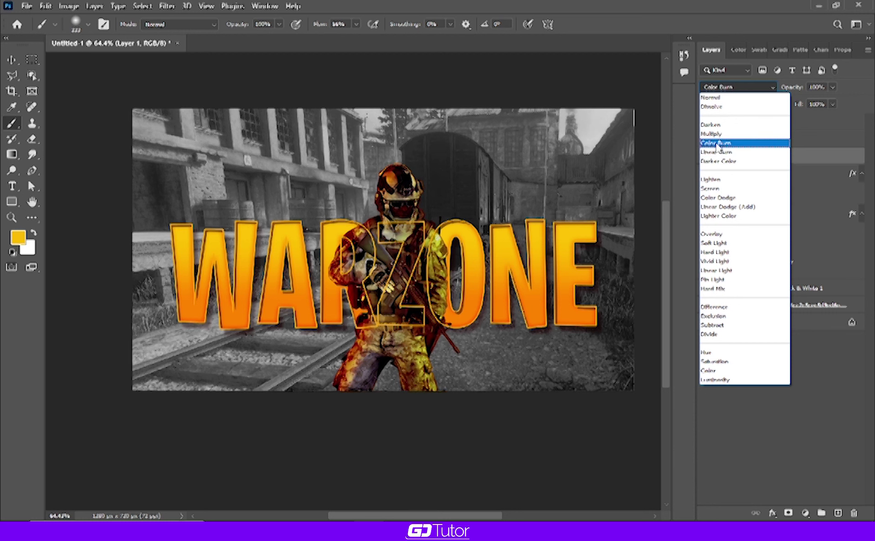
pyautogui.click(715, 135)
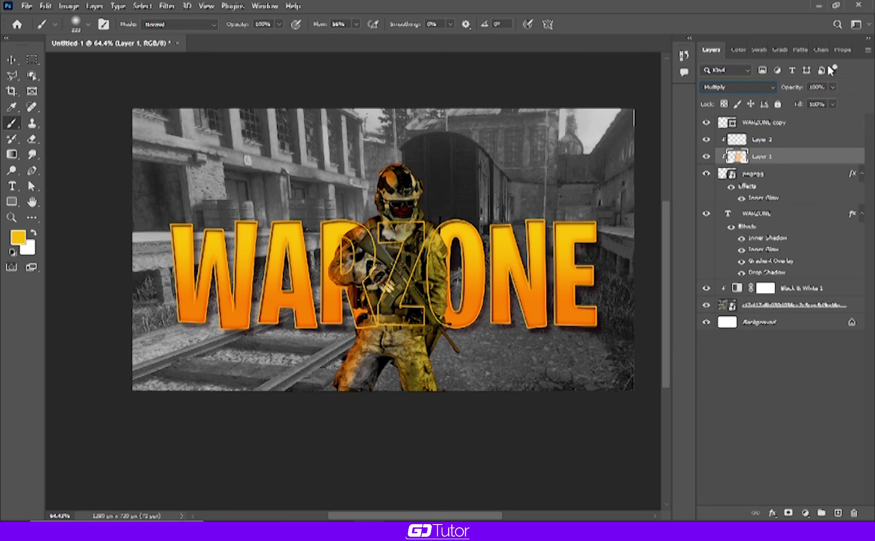
pyautogui.moveTo(790, 89)
pyautogui.mouseDown()
pyautogui.moveTo(758, 88)
pyautogui.moveTo(785, 92)
pyautogui.mouseUp()
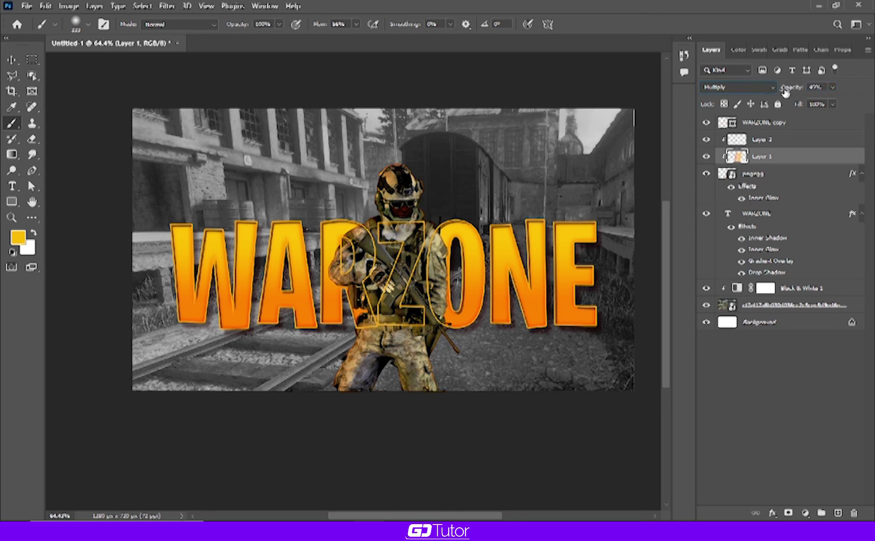
pyautogui.press('v')
pyautogui.click(387, 86)
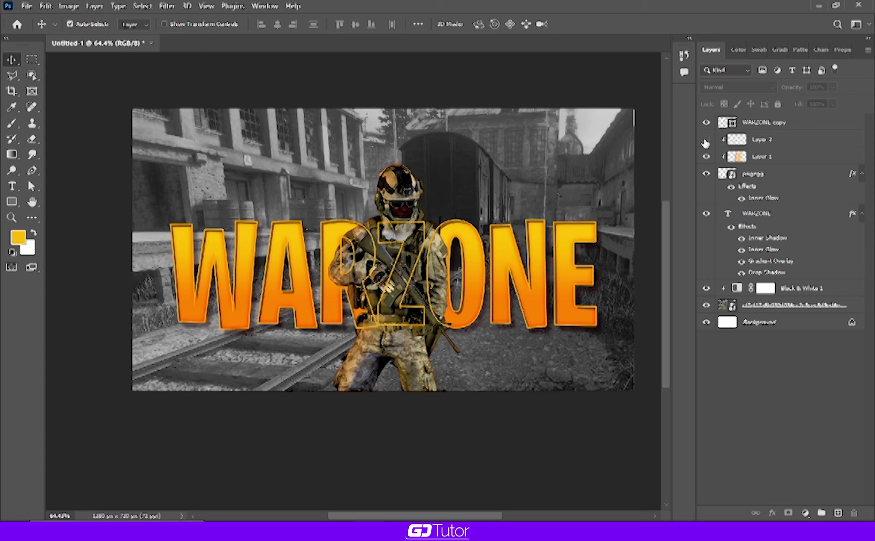
pyautogui.click(756, 141)
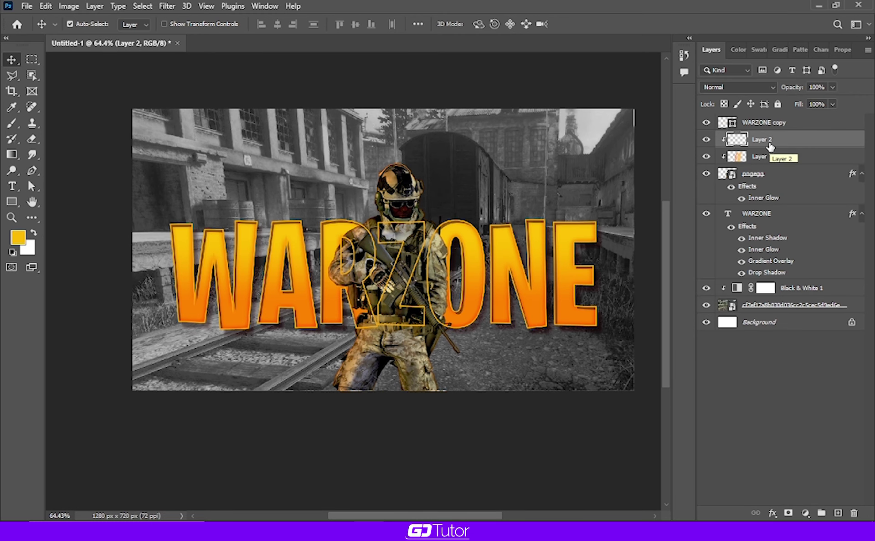
pyautogui.press('ctrl')
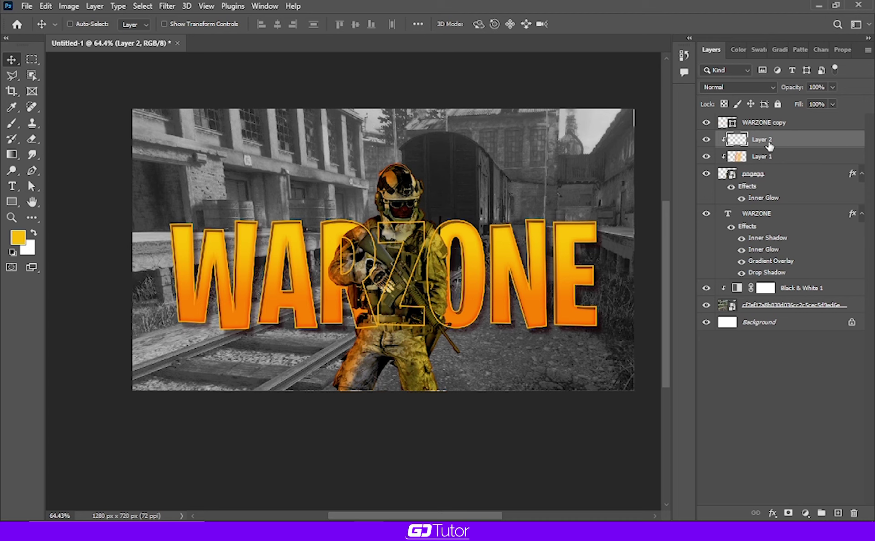
pyautogui.click(705, 141)
pyautogui.click(705, 139)
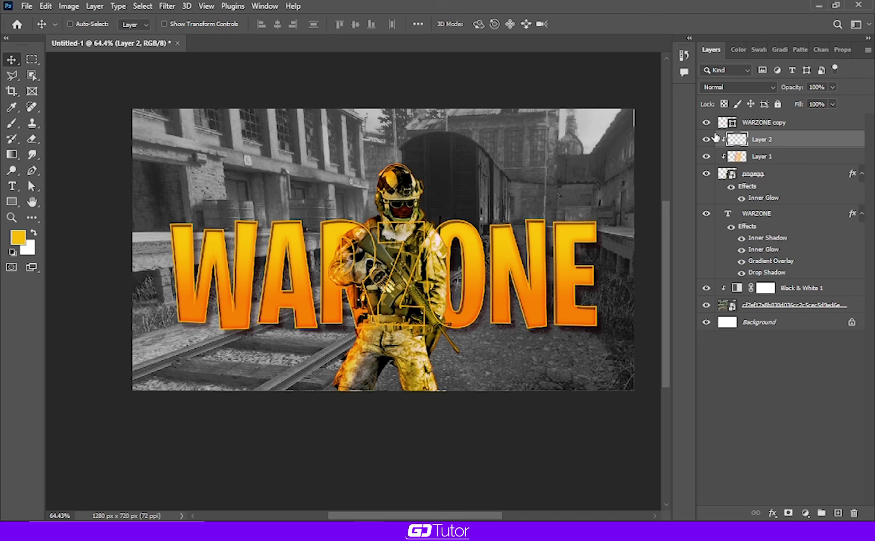
# Replace Layer 2 with a fresh clipped layer and brush yellow over the helmet and chest
pyautogui.hotkey('ctrl', 'alt', 'g')
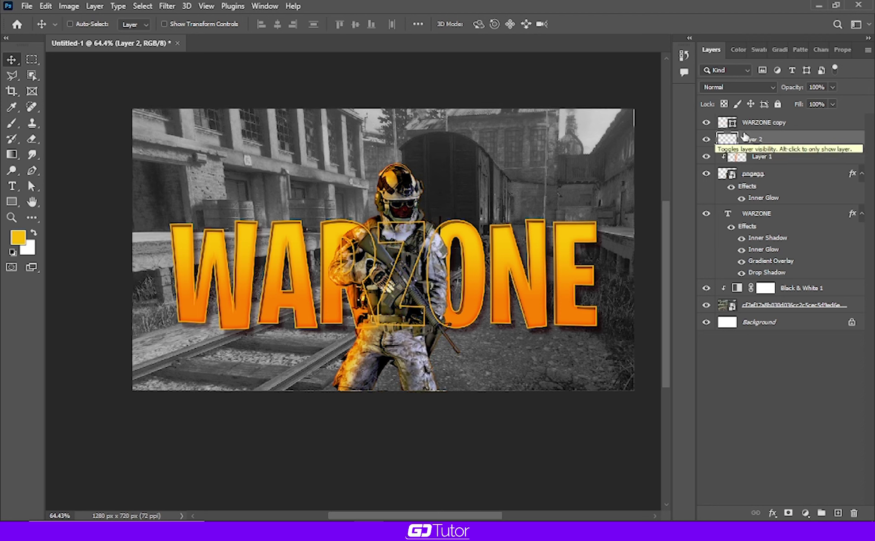
pyautogui.press('Delete')
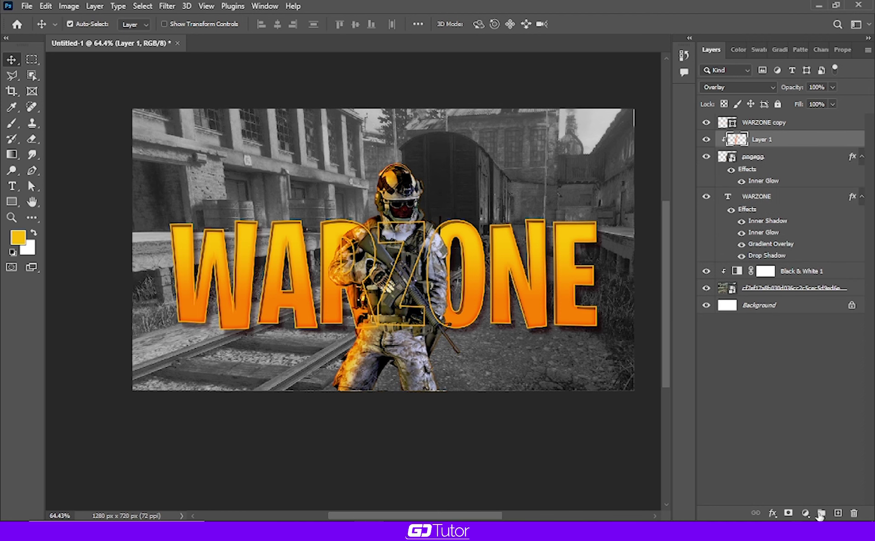
pyautogui.click(837, 513)
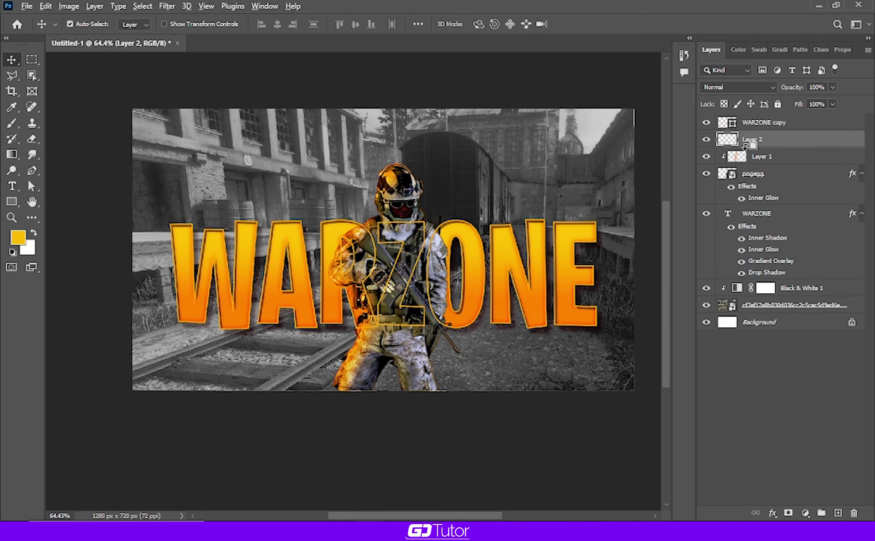
pyautogui.keyDown('alt'); pyautogui.click(745, 145); pyautogui.keyUp('alt')
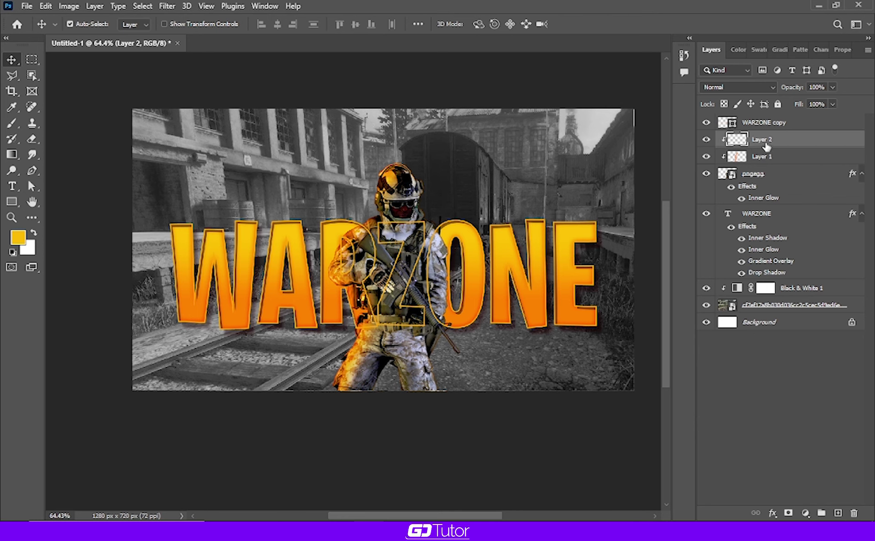
pyautogui.press('b')
pyautogui.moveTo(459, 185)
pyautogui.mouseDown()
pyautogui.moveTo(429, 176)
pyautogui.moveTo(431, 291)
pyautogui.moveTo(410, 390)
pyautogui.mouseUp()
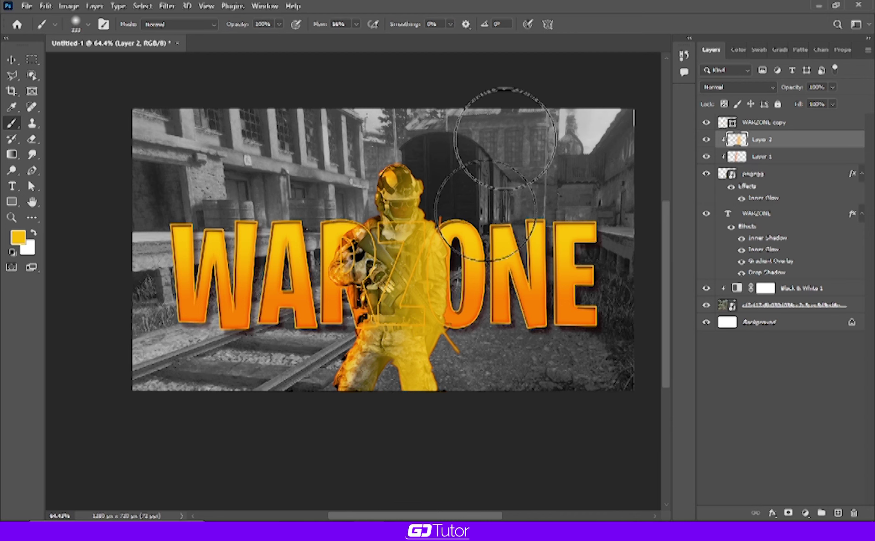
# Blend Layer 2's yellow paint in Overlay at 48% opacity, comparing it hidden and shown
pyautogui.click(757, 88)
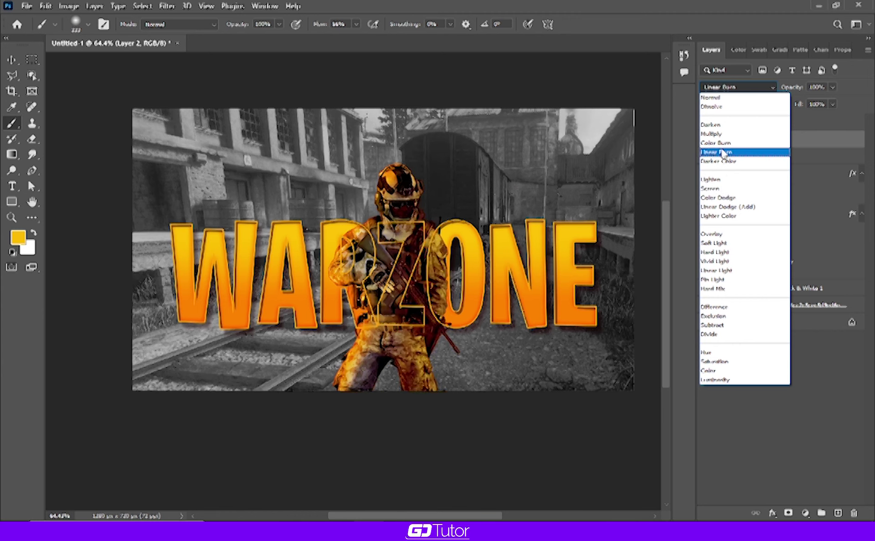
pyautogui.click(725, 235)
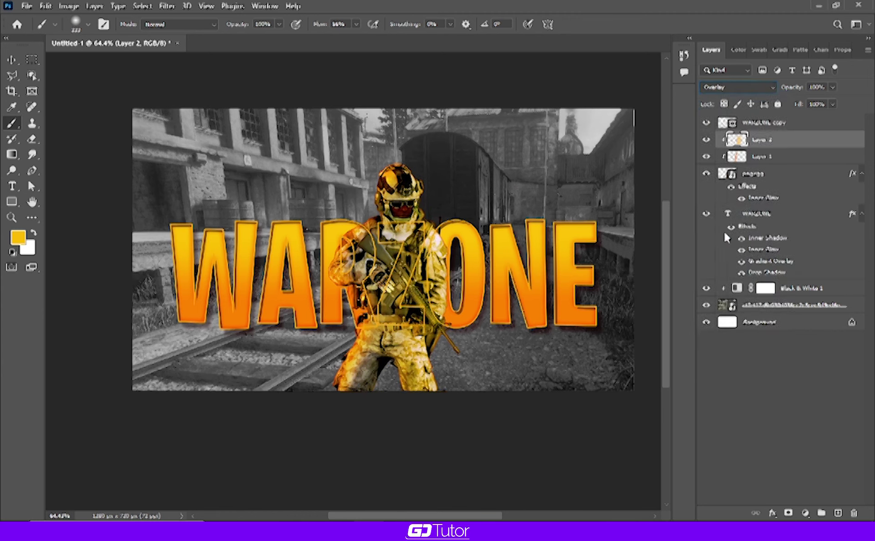
pyautogui.moveTo(795, 91); pyautogui.dragTo(783, 96)
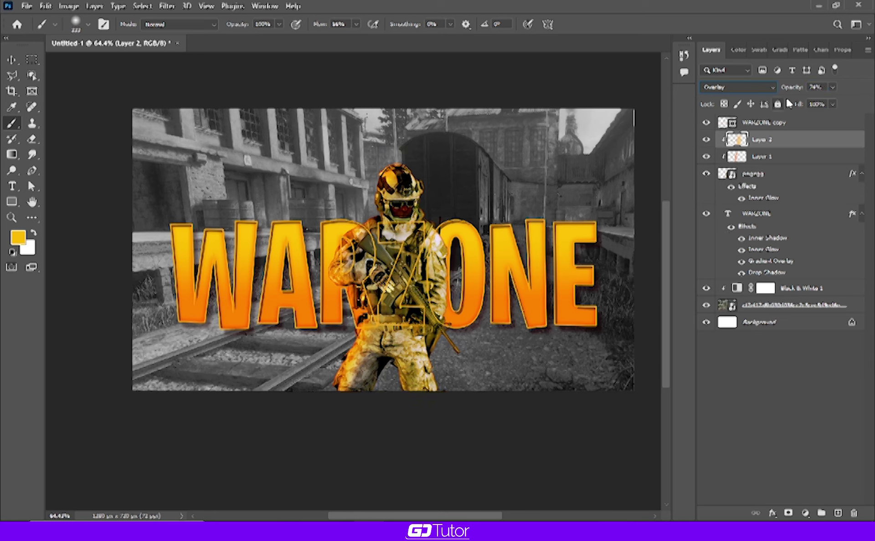
pyautogui.moveTo(796, 91); pyautogui.dragTo(779, 91)
pyautogui.click(705, 141)
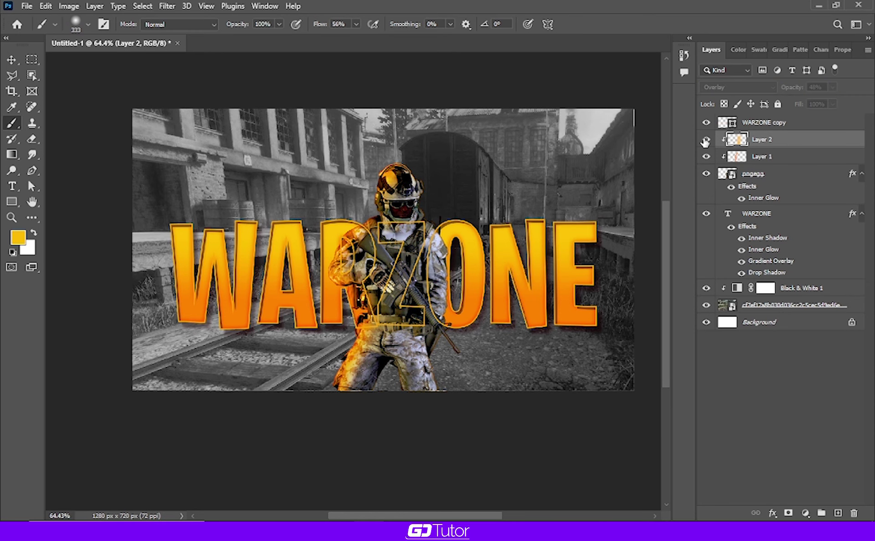
pyautogui.click(11, 59)
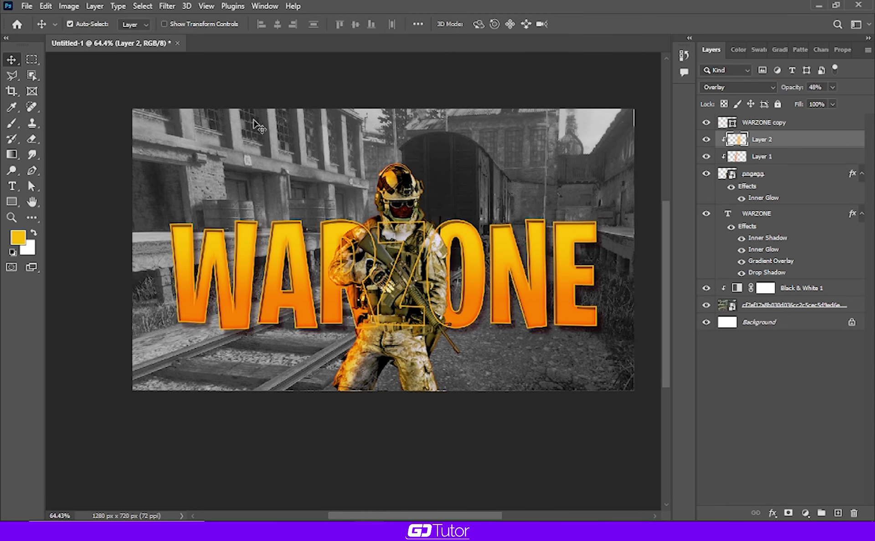
pyautogui.click(255, 126)
# Zoom in on the soldier's face and add a new Layer 3 above Layer 2
pyautogui.scroll(1, 410, 210)
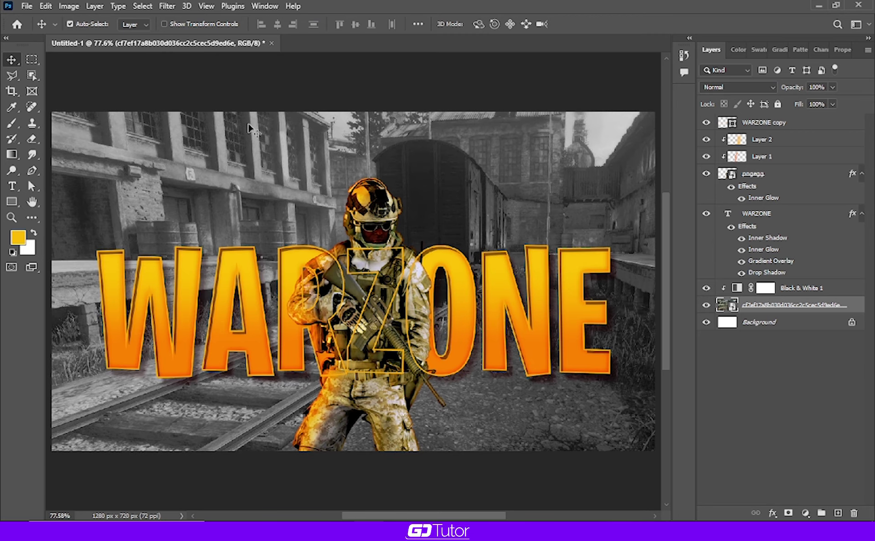
pyautogui.scroll(2, 415, 220)
pyautogui.scroll(2, 412, 221)
pyautogui.scroll(2, 401, 219)
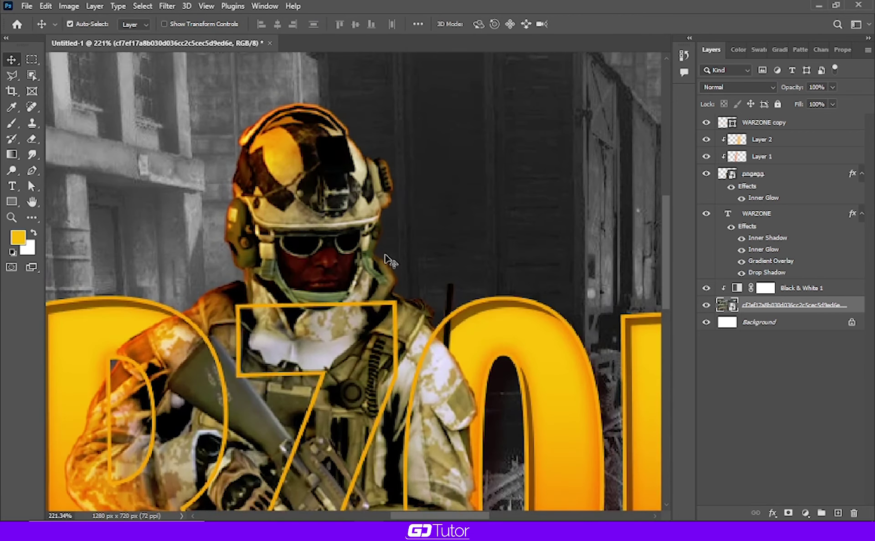
pyautogui.scroll(1, 401, 176)
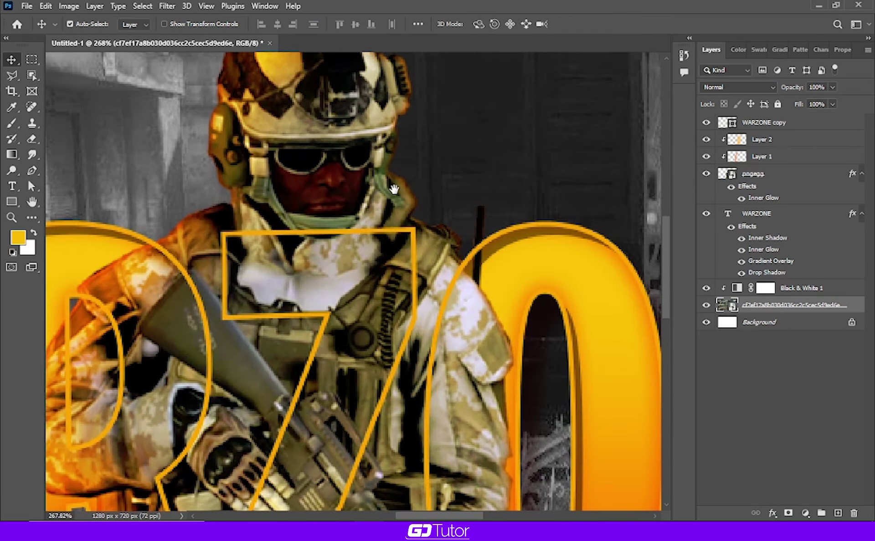
pyautogui.moveTo(401, 176); pyautogui.dragTo(426, 245)
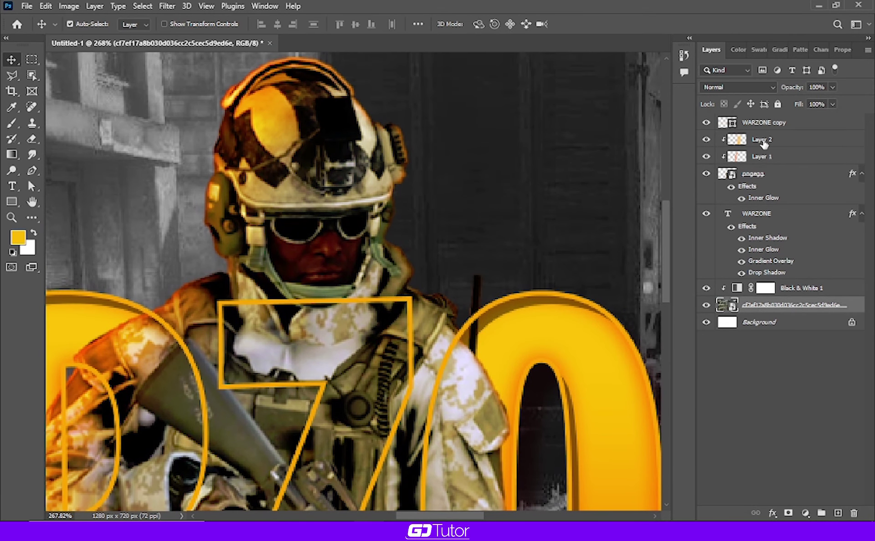
pyautogui.click(764, 144)
pyautogui.click(837, 514)
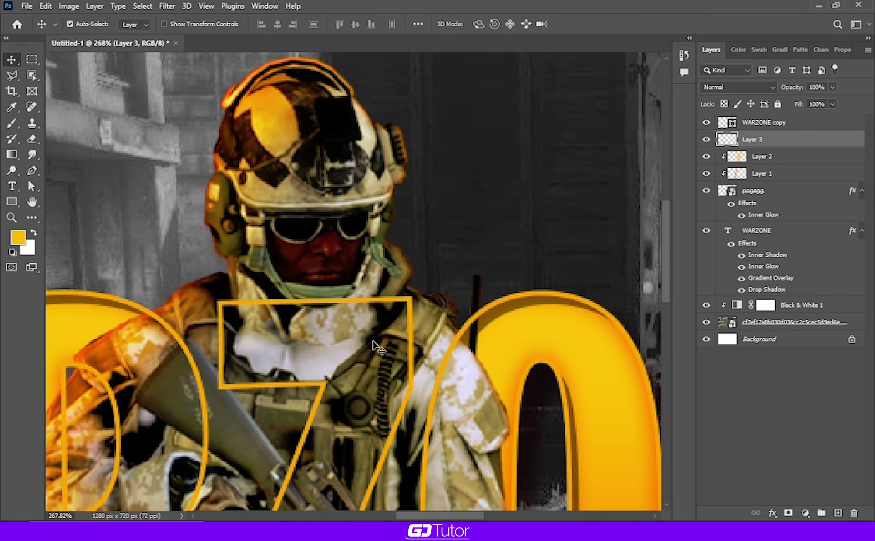
# Paint soft white over the soldier's face with a roughly 94 px brush
pyautogui.press('b')
pyautogui.press('x')
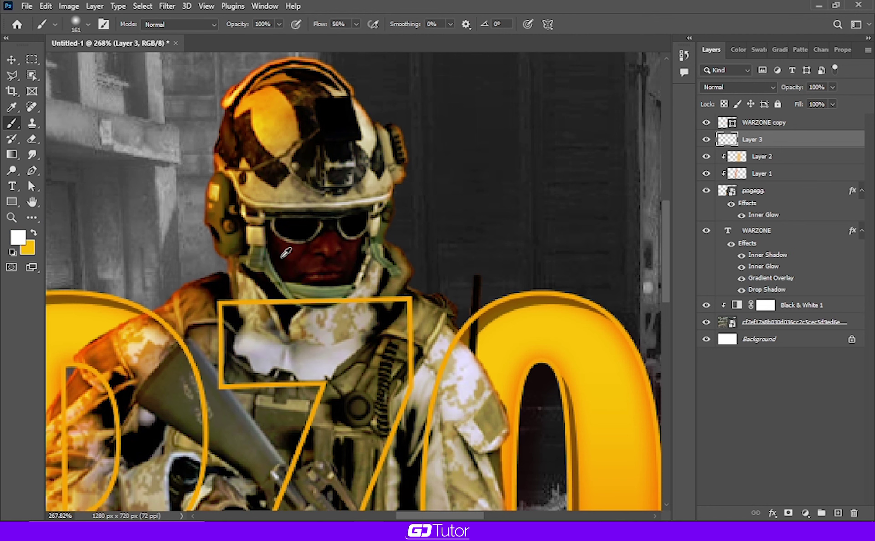
pyautogui.moveTo(261, 253); pyautogui.dragTo(224, 255)
pyautogui.moveTo(293, 246)
pyautogui.mouseDown()
pyautogui.moveTo(283, 254)
pyautogui.moveTo(308, 234)
pyautogui.mouseUp()
# Set Layer 3 to Overlay, fit the image to the window and compare visibility
pyautogui.click(737, 87)
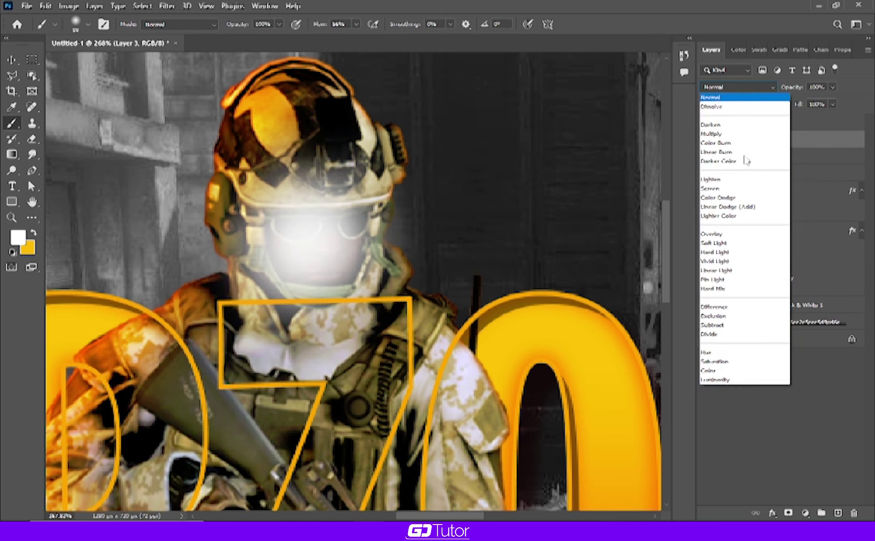
pyautogui.click(717, 234)
pyautogui.hotkey('ctrl', '0')
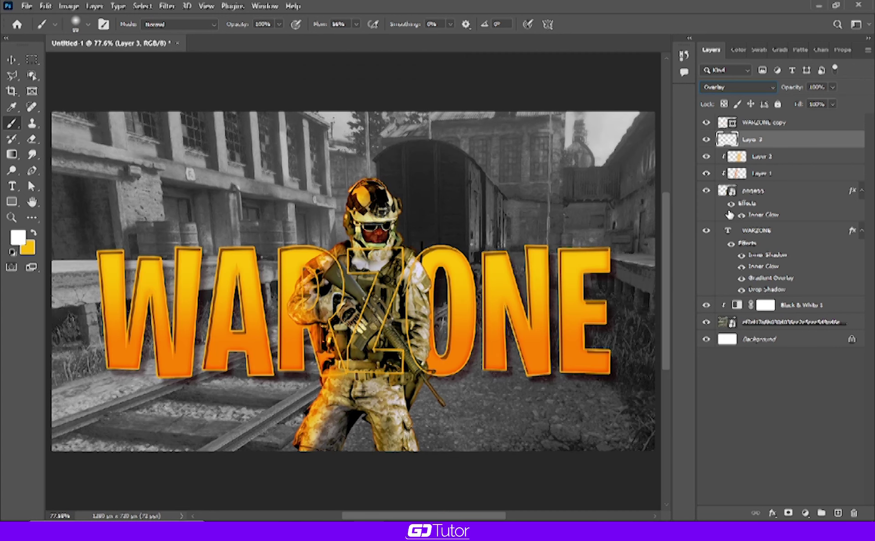
pyautogui.click(707, 140)
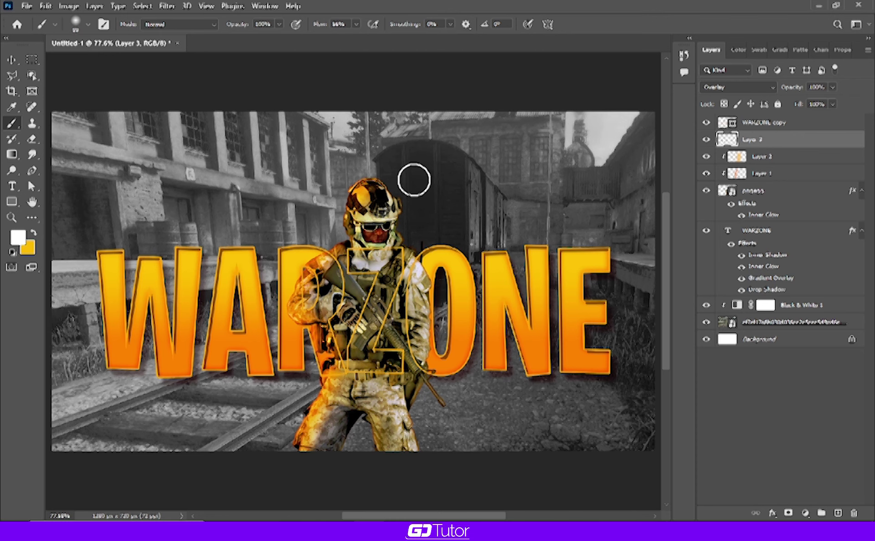
pyautogui.scroll(-1, 414, 179)
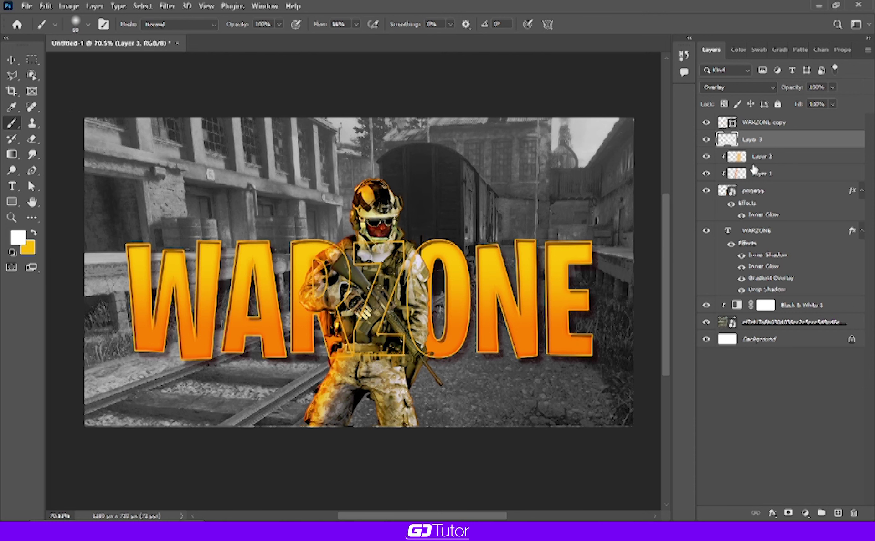
# Duplicate the pngegg soldier layer as pngegg copy, then begin transforming the original
pyautogui.click(784, 124)
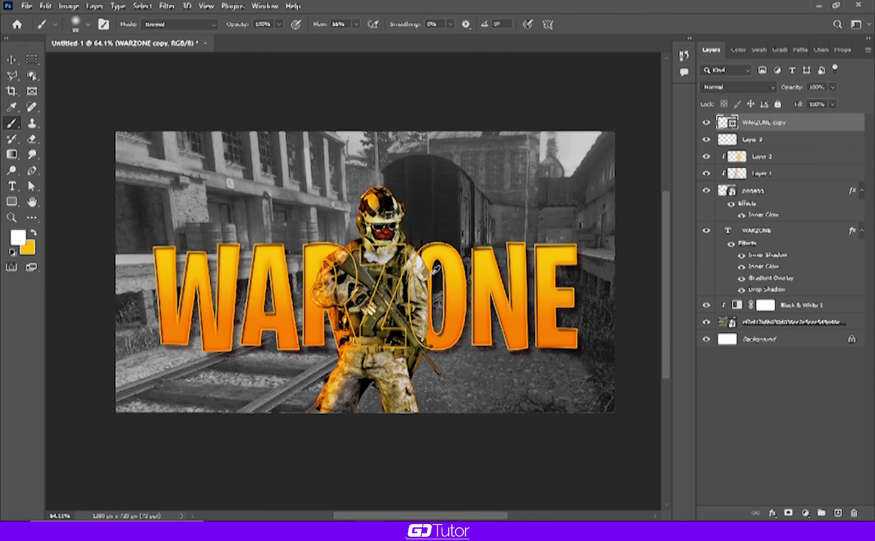
pyautogui.scroll(-1, 428, 267)
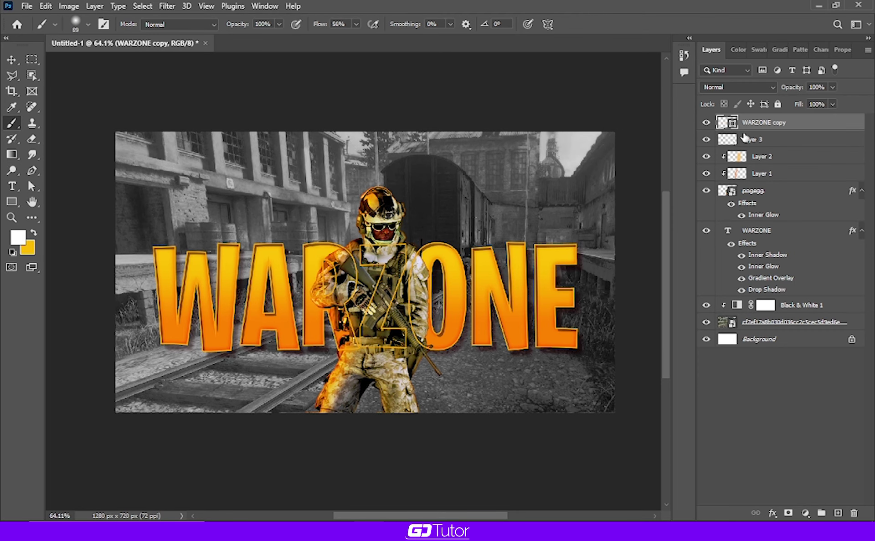
pyautogui.click(763, 191)
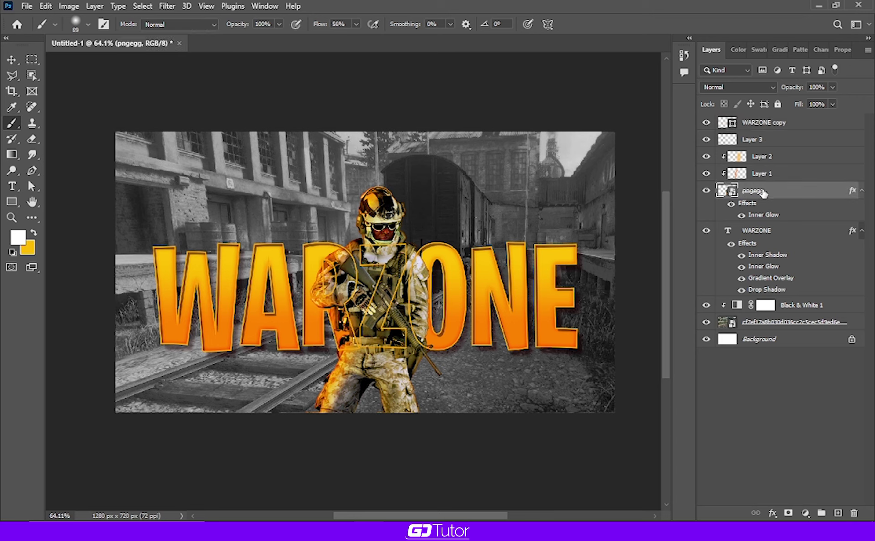
pyautogui.hotkey('ctrl', 'j')
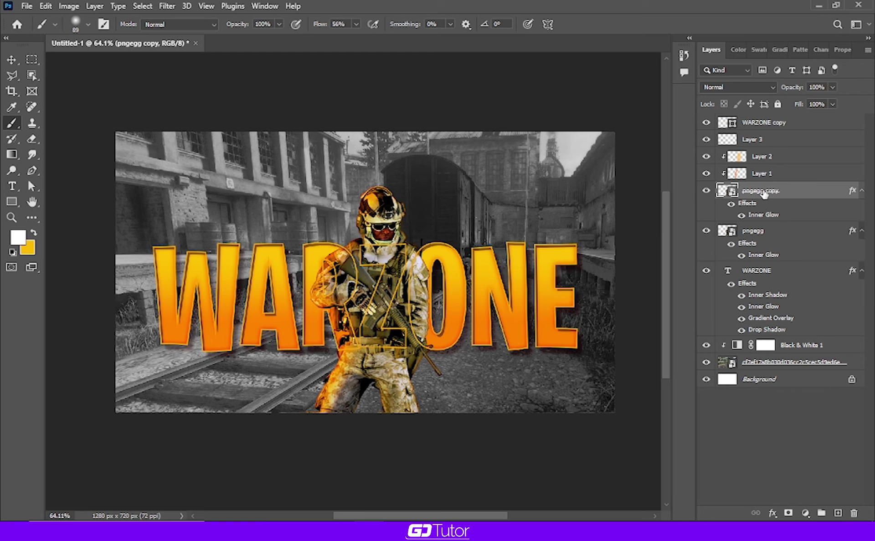
pyautogui.click(764, 236)
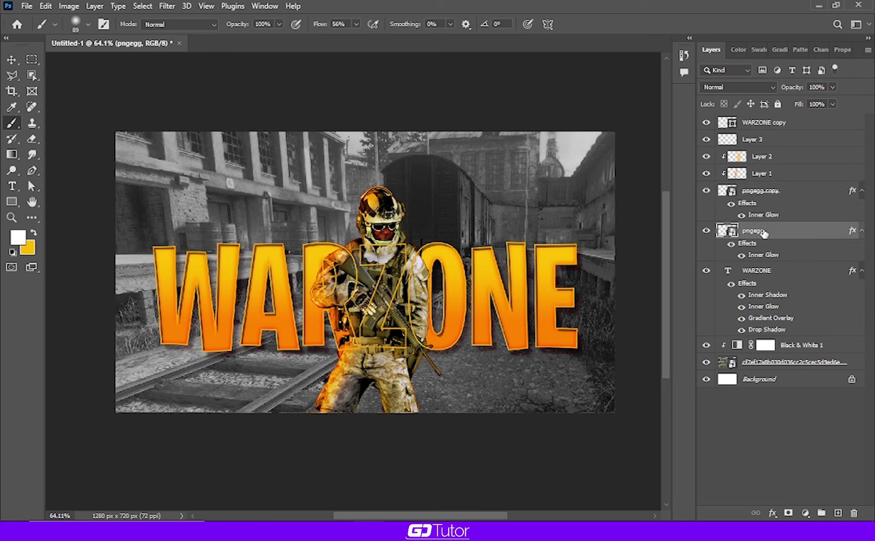
pyautogui.hotkey('ctrl', 't')
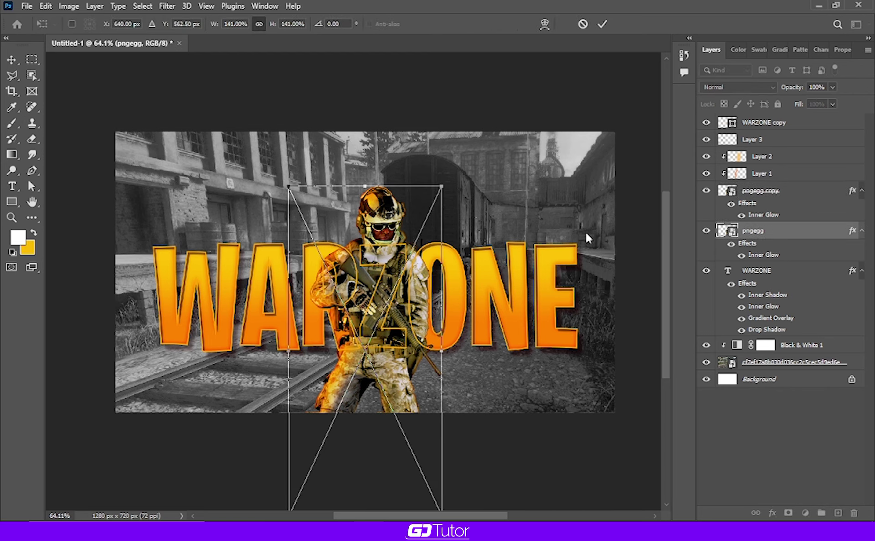
# Enlarge the original pngegg soldier several times and move it up and left
pyautogui.moveTo(440, 350); pyautogui.dragTo(604, 360)
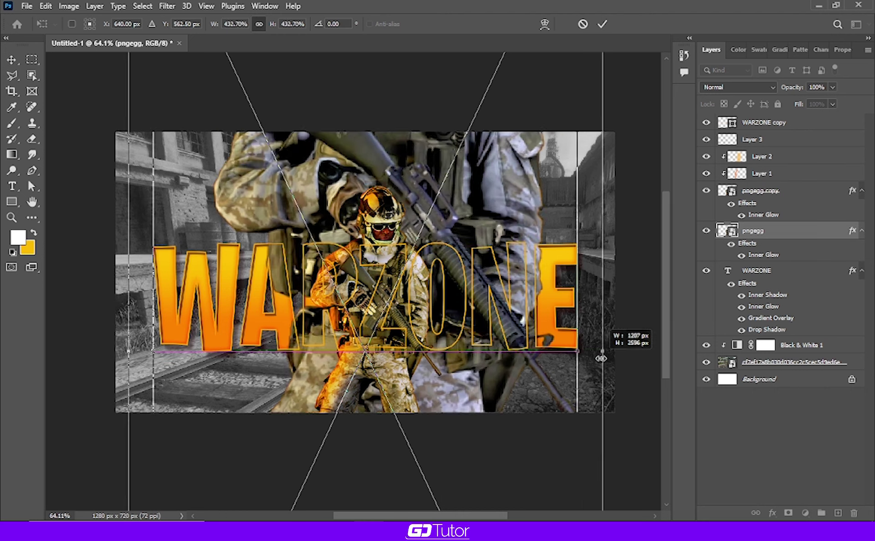
pyautogui.moveTo(498, 156); pyautogui.dragTo(476, 427)
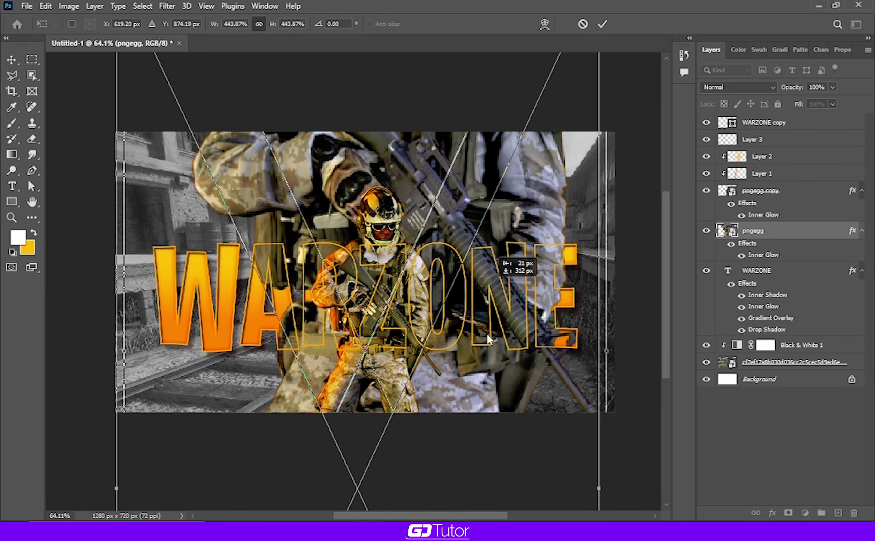
pyautogui.moveTo(446, 223)
pyautogui.mouseDown()
pyautogui.moveTo(349, 188)
pyautogui.moveTo(349, 178)
pyautogui.moveTo(343, 206)
pyautogui.mouseUp()
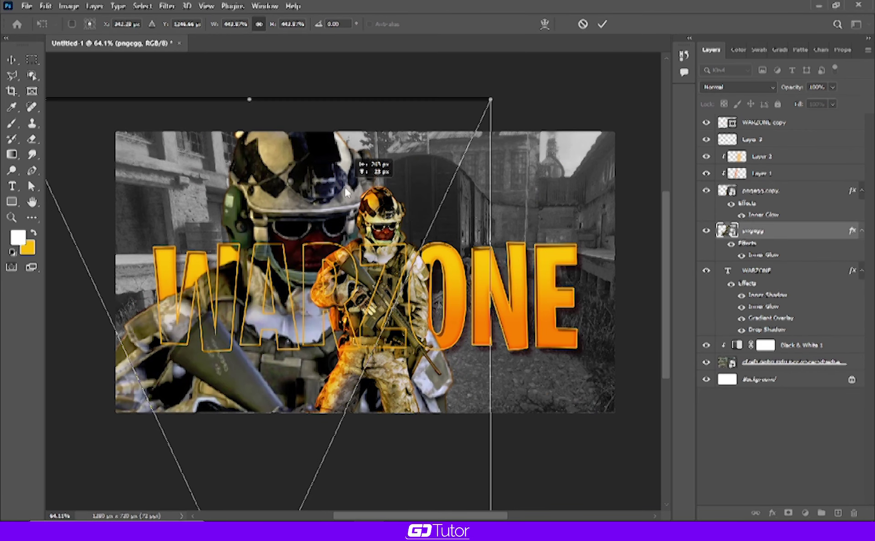
pyautogui.moveTo(343, 206); pyautogui.dragTo(341, 214)
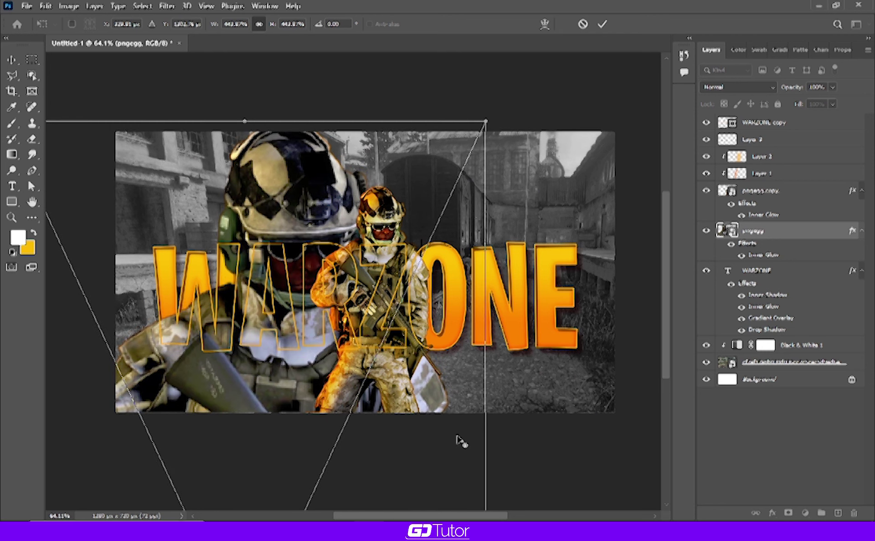
pyautogui.moveTo(490, 470); pyautogui.dragTo(436, 468)
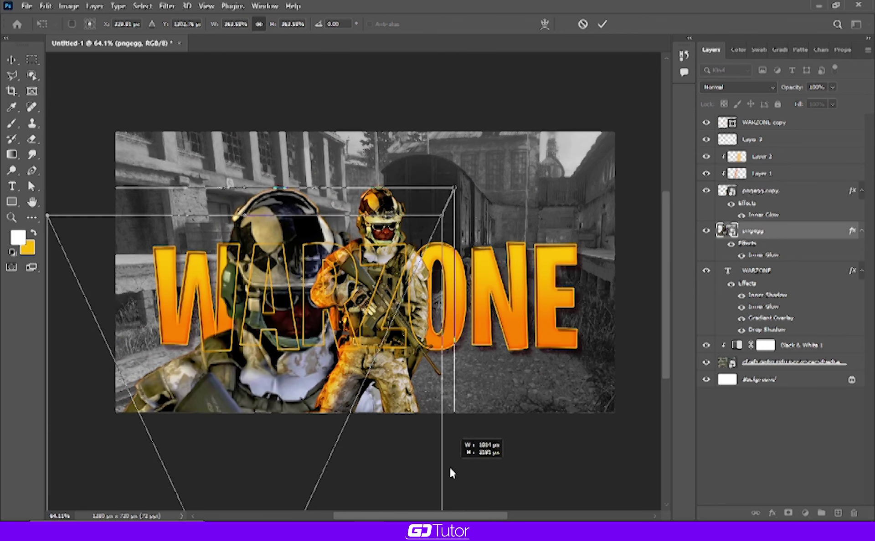
pyautogui.moveTo(285, 374); pyautogui.dragTo(290, 281)
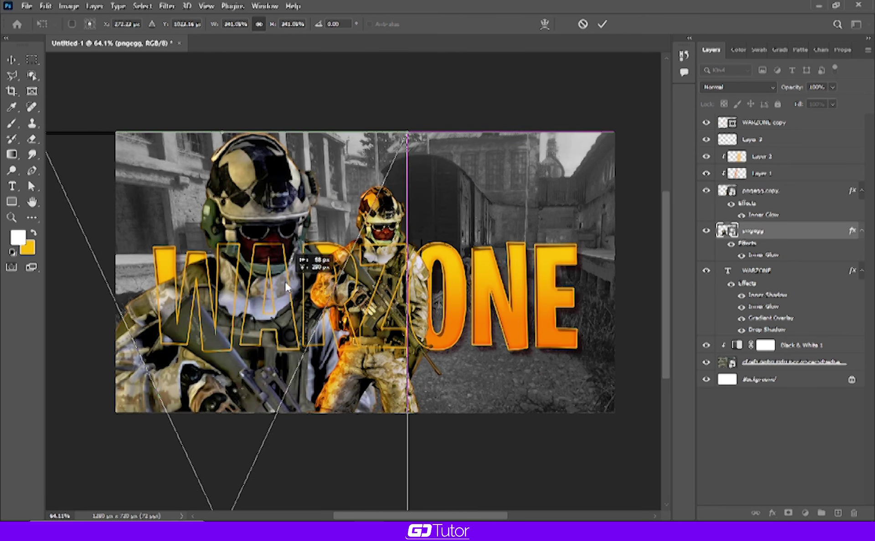
# Fine-tune the big soldier to about 312%, commit, and stack it below WARZONE
pyautogui.moveTo(413, 418); pyautogui.dragTo(410, 478)
pyautogui.moveTo(258, 353)
pyautogui.mouseDown()
pyautogui.moveTo(382, 317)
pyautogui.moveTo(325, 313)
pyautogui.mouseUp()
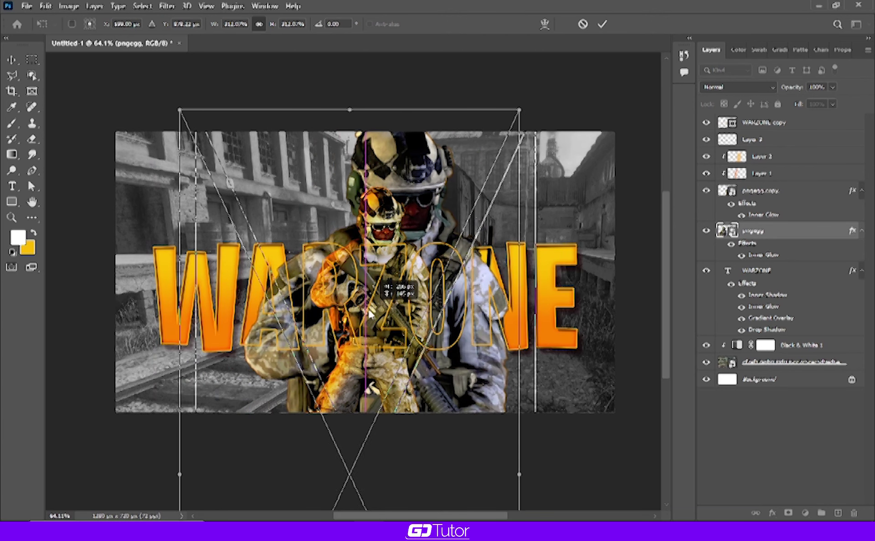
pyautogui.moveTo(325, 313); pyautogui.dragTo(315, 323)
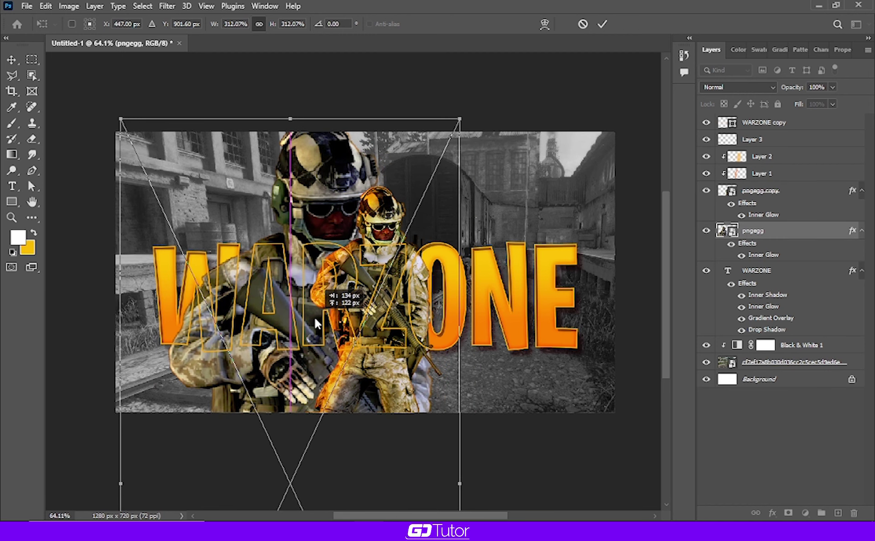
pyautogui.moveTo(314, 320); pyautogui.dragTo(314, 319)
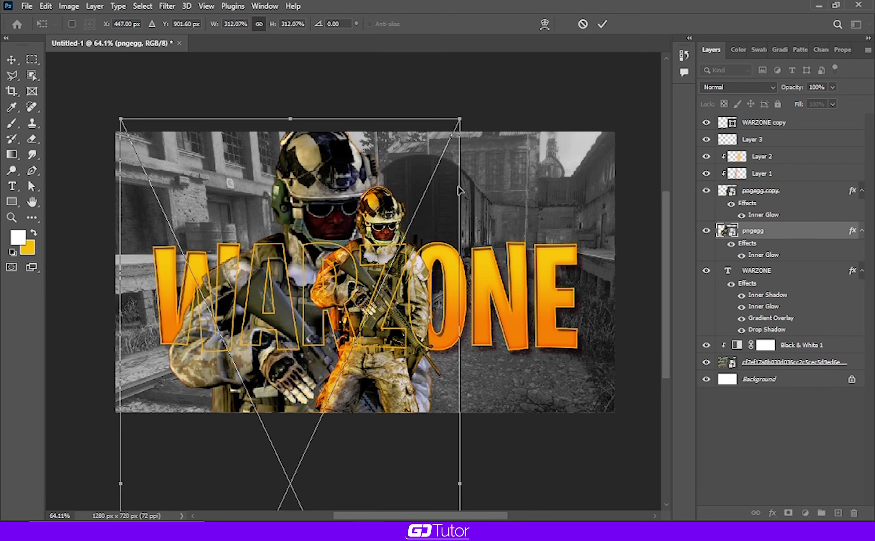
pyautogui.click(602, 23)
pyautogui.moveTo(752, 234); pyautogui.dragTo(729, 338)
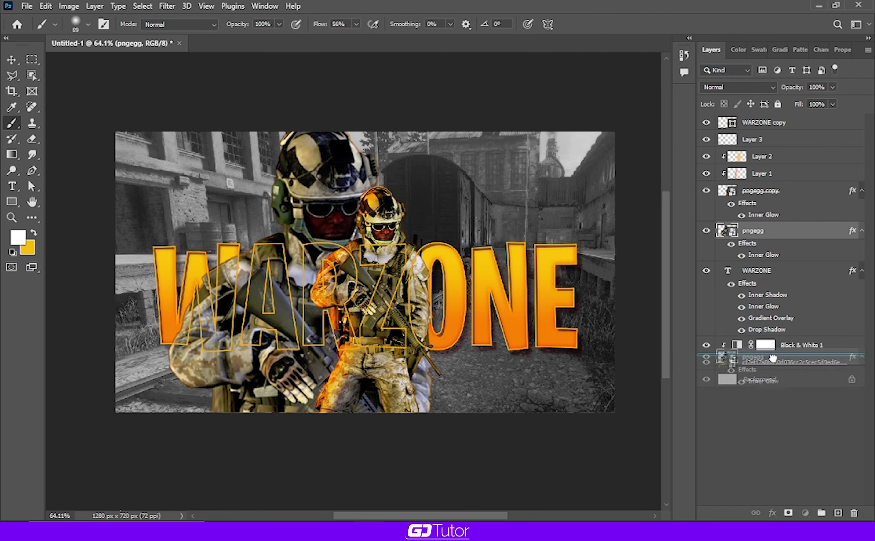
# Collapse the WARZONE effects and toggle the large background soldier's visibility to check it
pyautogui.click(860, 232)
pyautogui.click(858, 193)
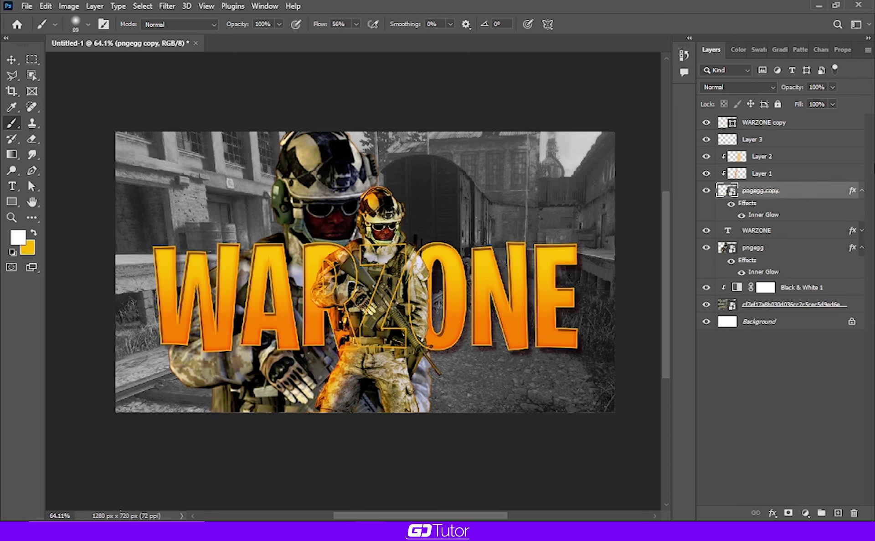
pyautogui.click(706, 250)
pyautogui.click(747, 248)
# Apply a lower-radius Gaussian Blur to the background soldier and set 72% opacity
pyautogui.click(142, 6)
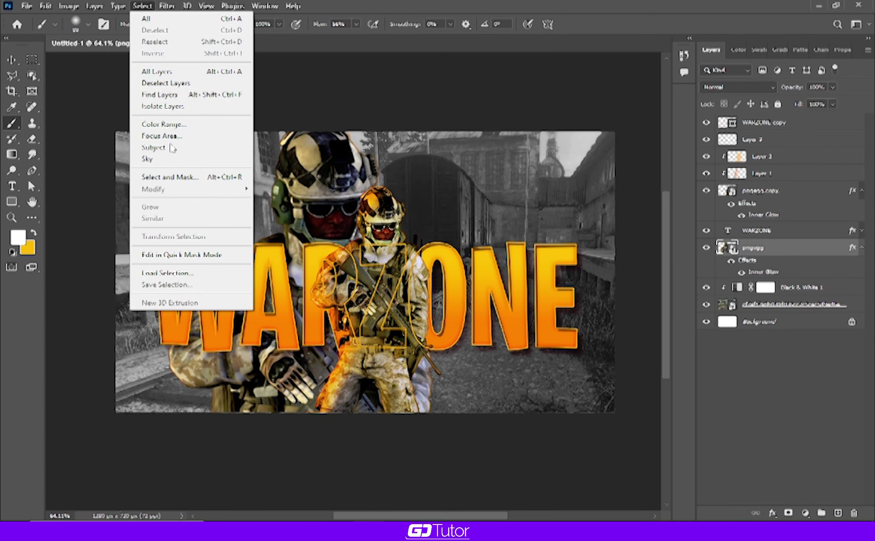
pyautogui.moveTo(205, 150)
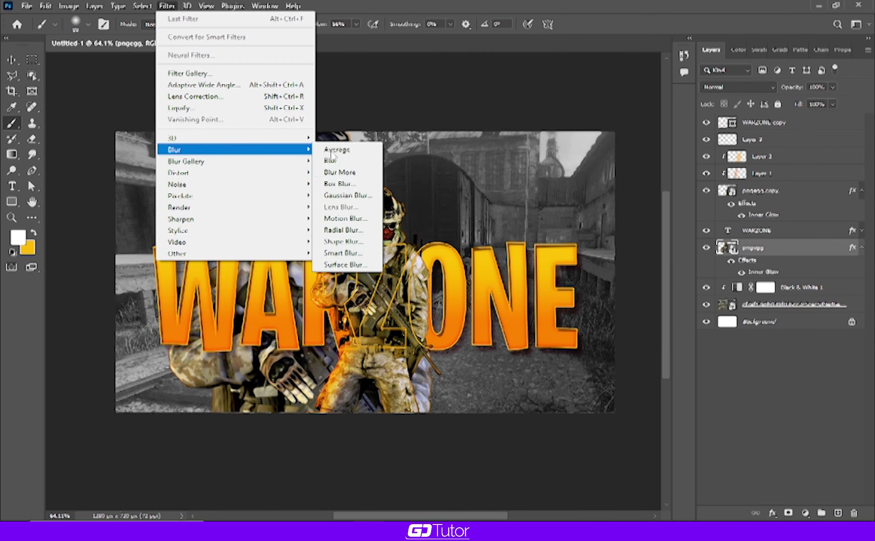
pyautogui.click(346, 196)
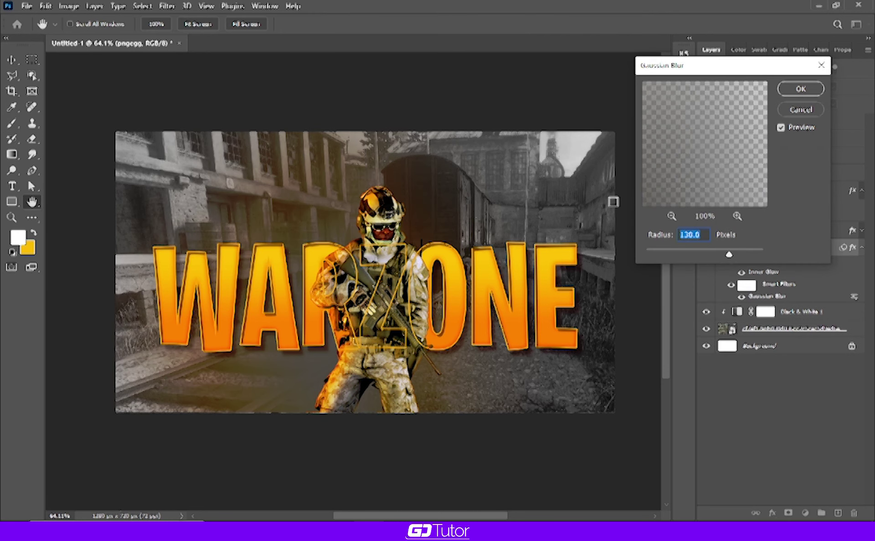
pyautogui.moveTo(728, 253); pyautogui.dragTo(662, 254)
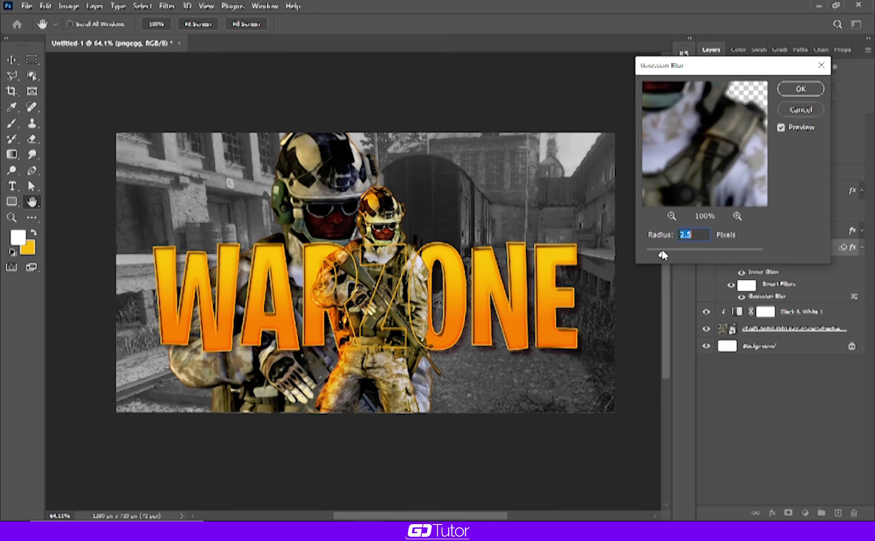
pyautogui.click(800, 90)
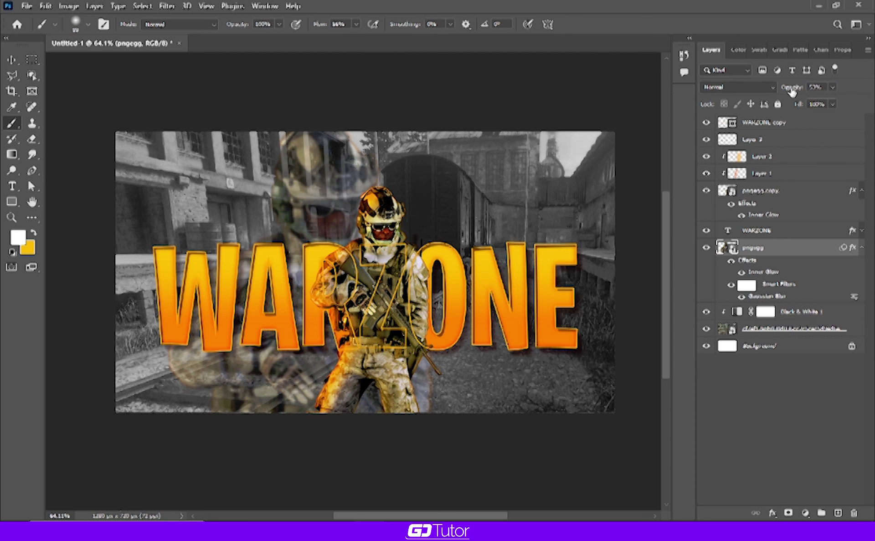
pyautogui.moveTo(792, 93); pyautogui.dragTo(798, 92)
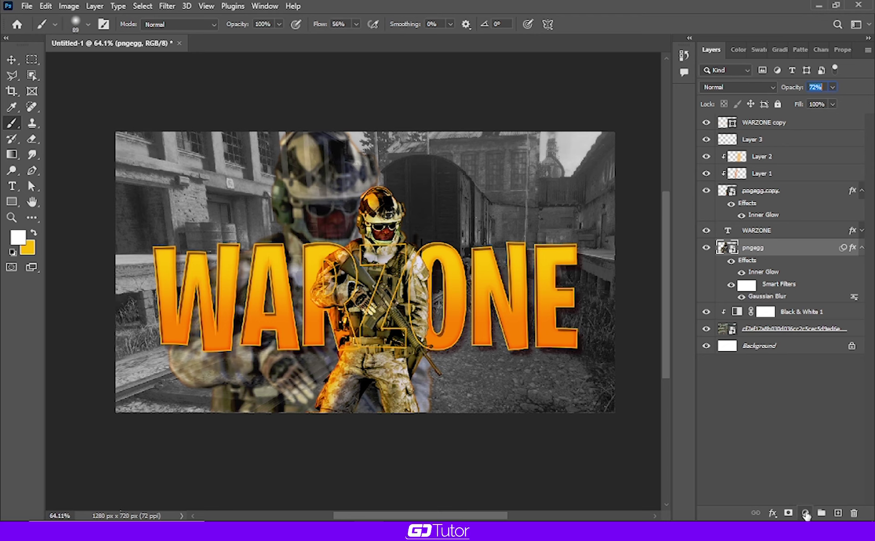
pyautogui.click(805, 513)
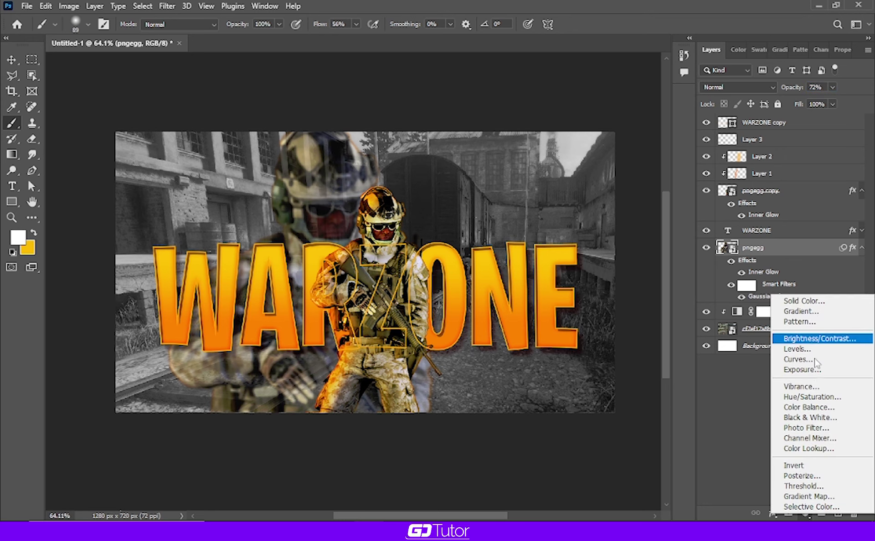
# Add a Hue/Saturation adjustment layer clipped to the pngegg soldier
pyautogui.click(825, 398)
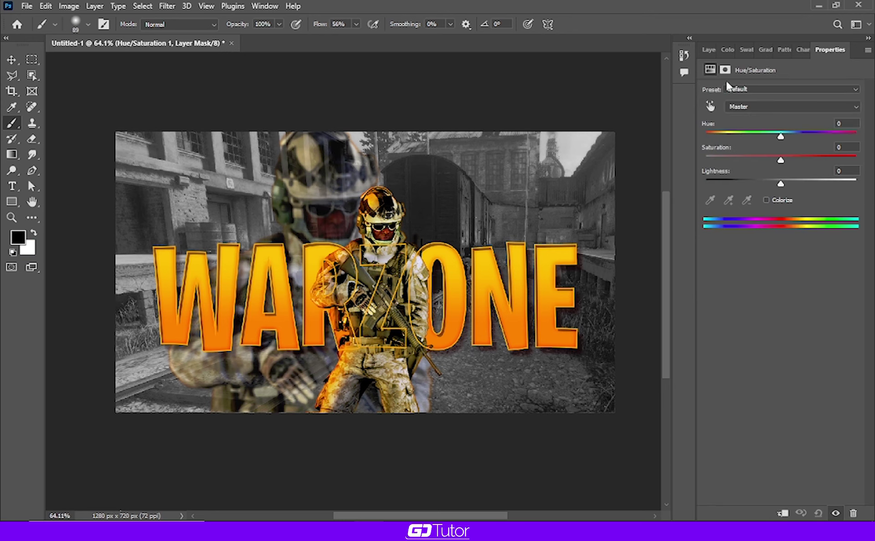
pyautogui.click(709, 49)
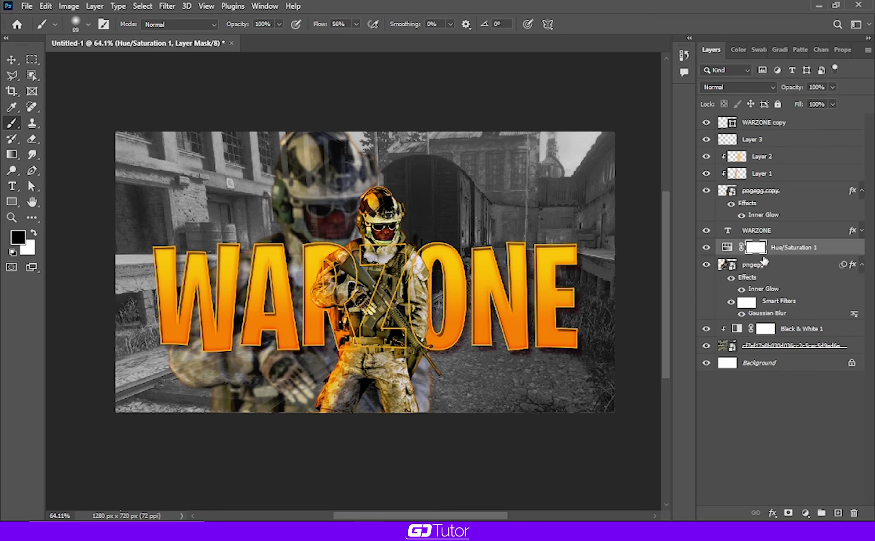
pyautogui.keyDown('alt'); pyautogui.click(738, 254); pyautogui.keyUp('alt')
pyautogui.click(736, 248)
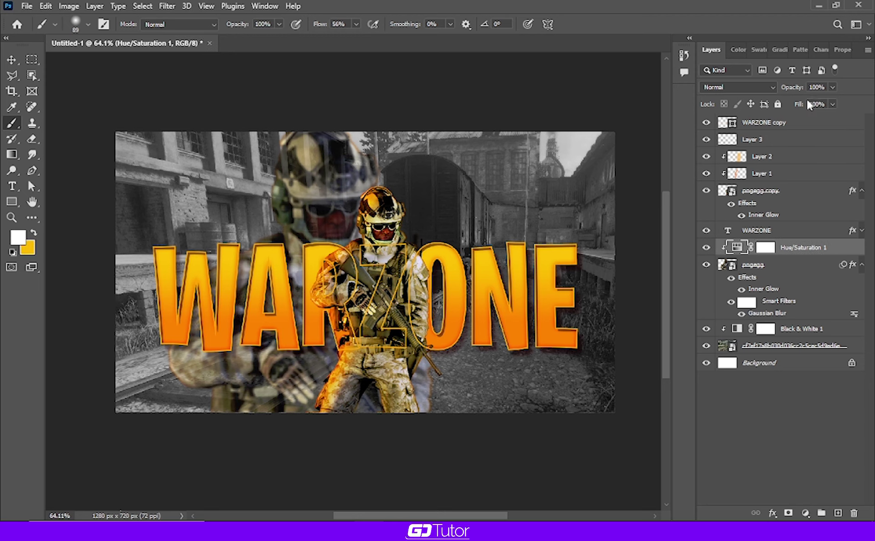
# Colorize the adjustment with Saturation 51 and Hue 36 for a tan tint
pyautogui.click(841, 51)
pyautogui.click(776, 201)
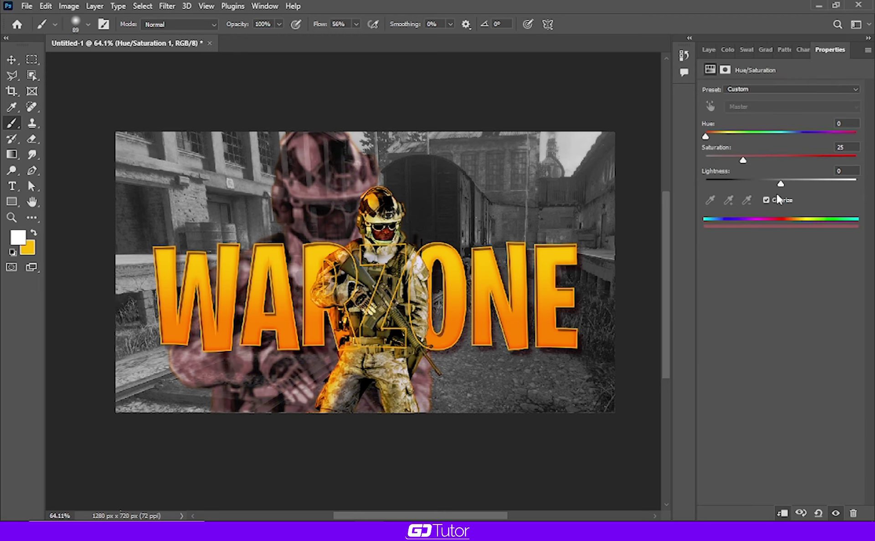
pyautogui.moveTo(743, 161); pyautogui.dragTo(783, 162)
pyautogui.moveTo(705, 138)
pyautogui.mouseDown()
pyautogui.moveTo(855, 133)
pyautogui.moveTo(714, 110)
pyautogui.mouseUp()
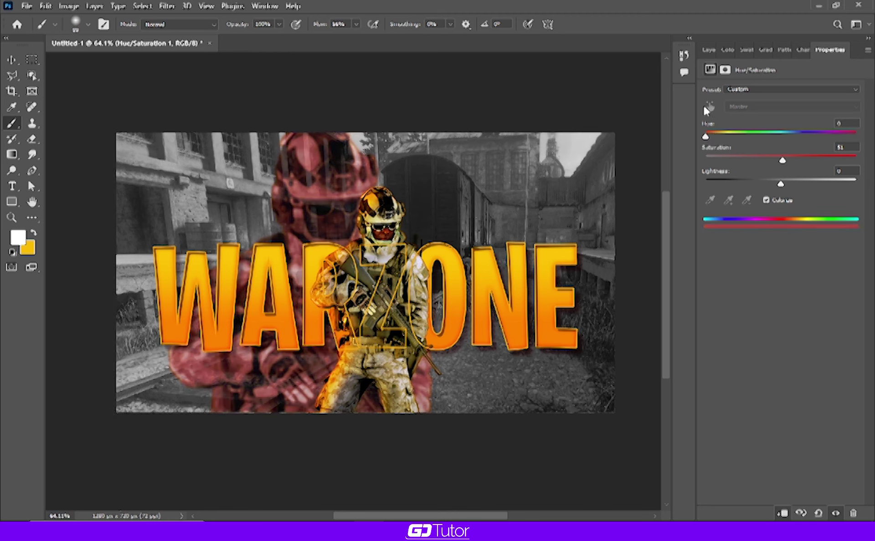
pyautogui.moveTo(715, 110); pyautogui.dragTo(723, 112)
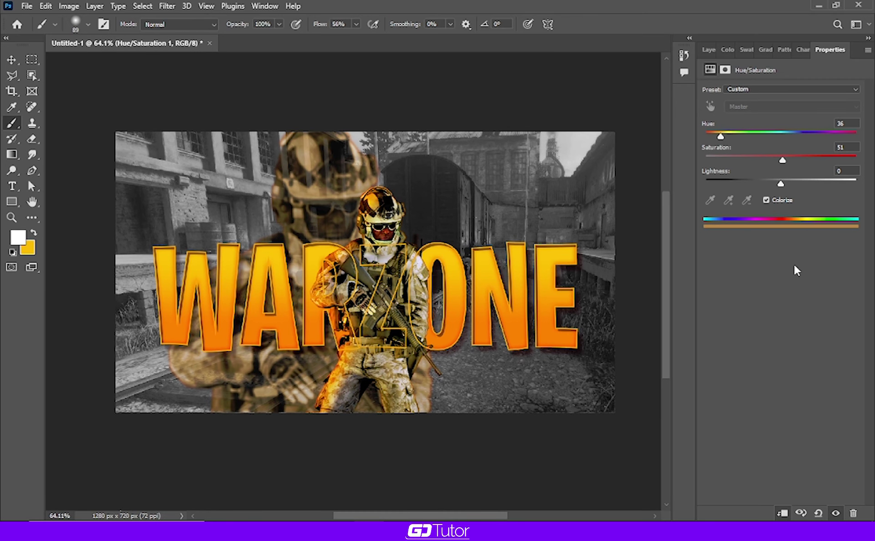
pyautogui.click(706, 49)
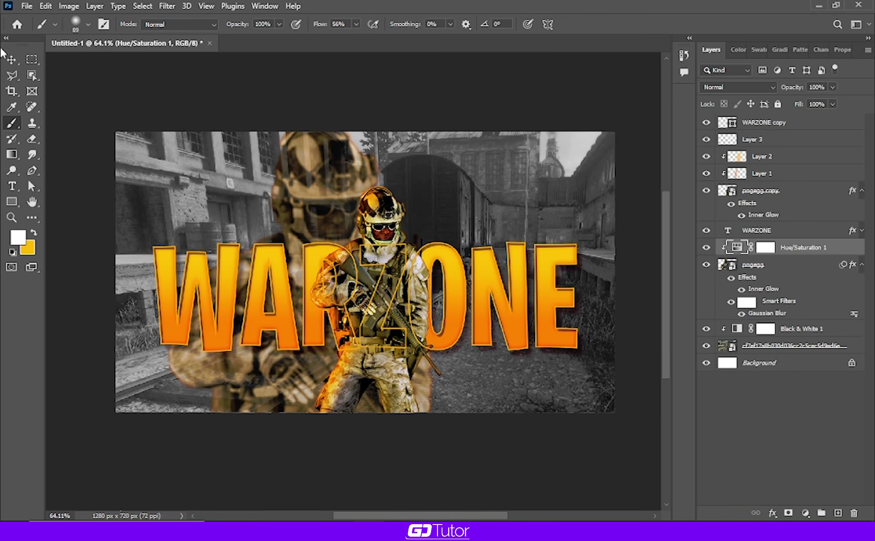
pyautogui.click(11, 60)
pyautogui.click(391, 231)
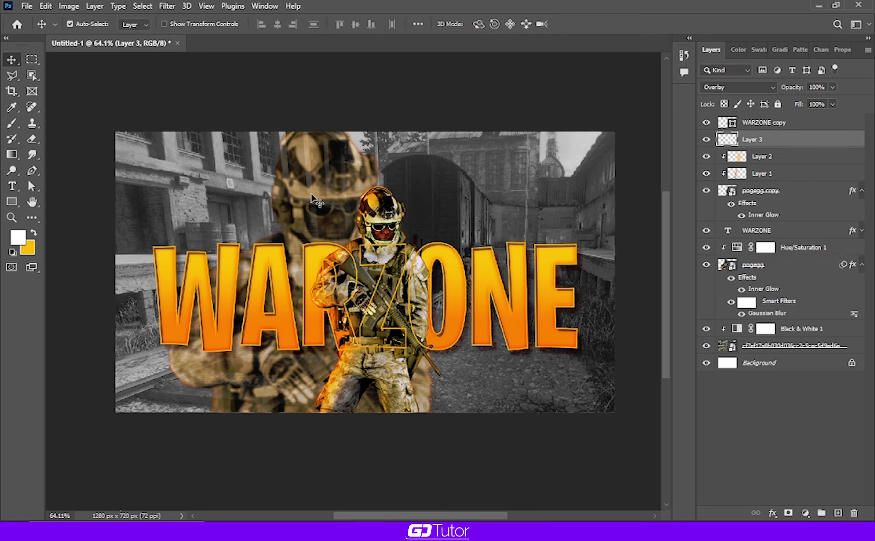
# Collapse the soldier effects lists and add a new Layer 4 above Black & White 1
pyautogui.click(335, 96)
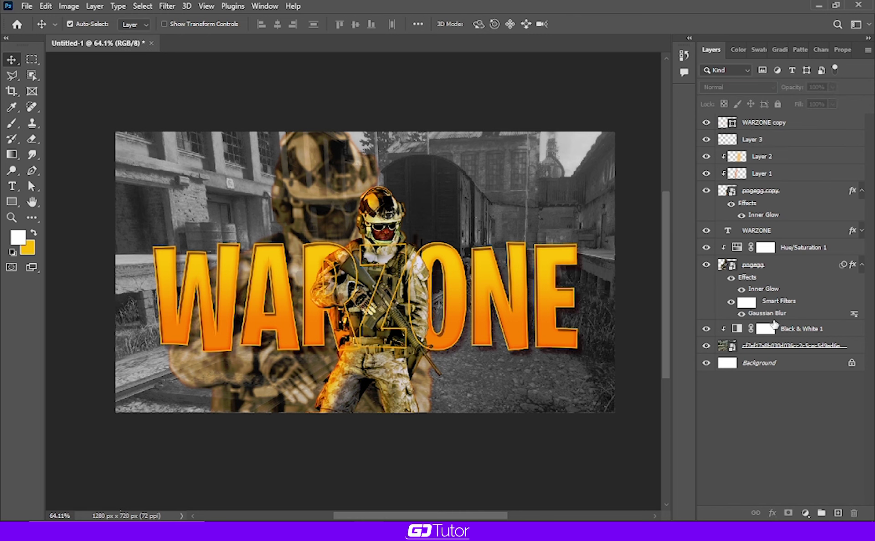
pyautogui.click(861, 264)
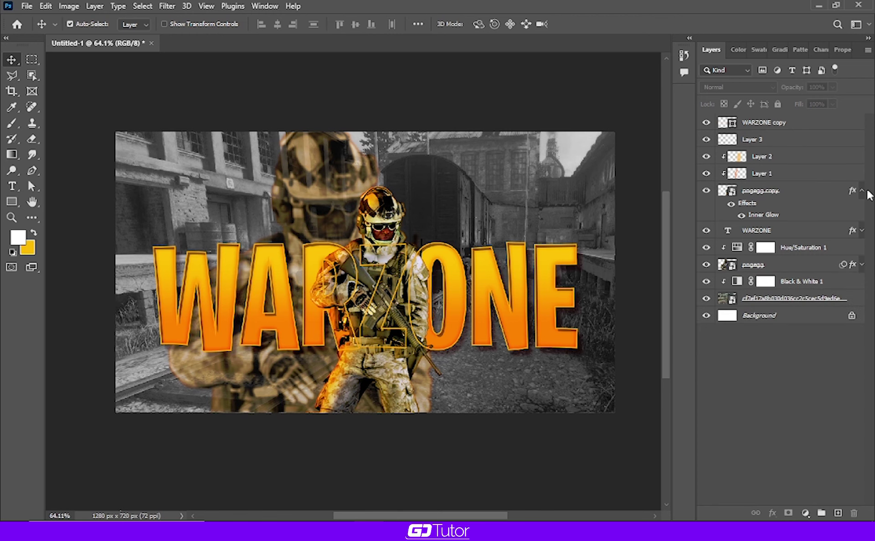
pyautogui.click(862, 191)
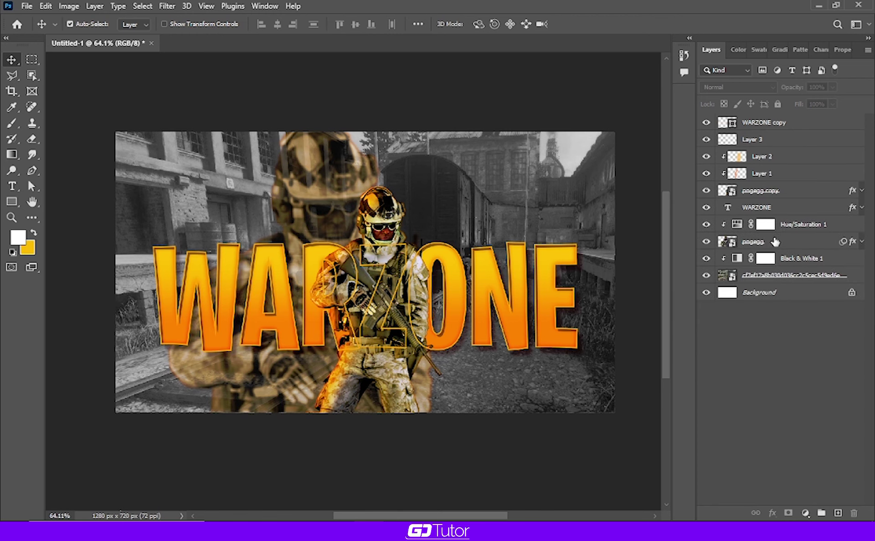
pyautogui.click(771, 262)
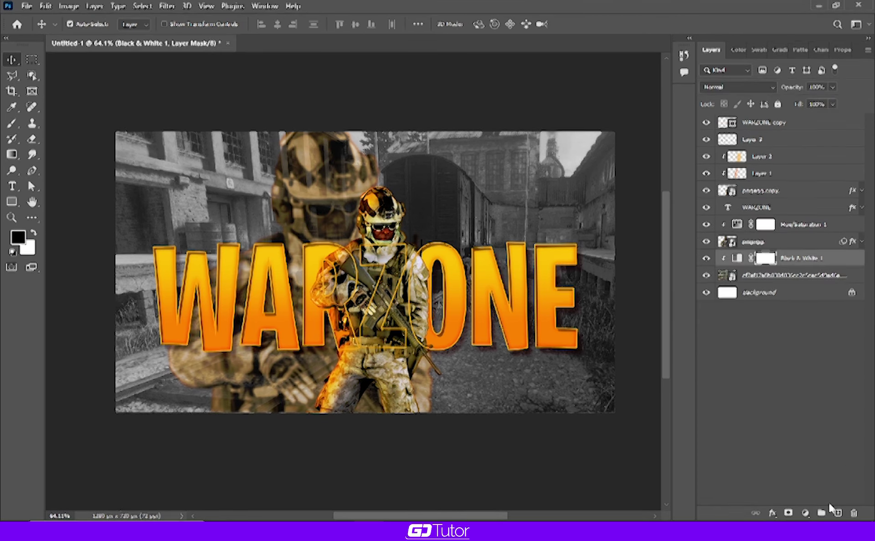
pyautogui.click(836, 514)
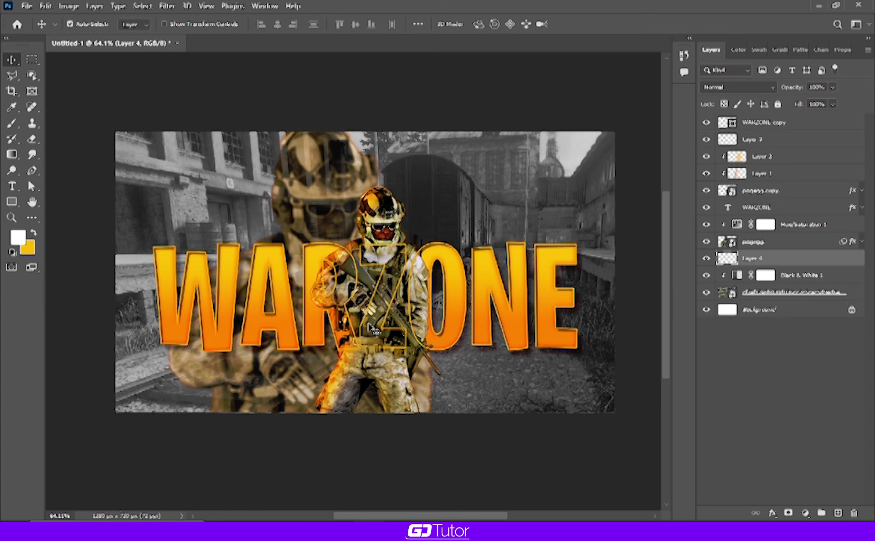
# Paint a soft yellow glow along the canvas top edge and corners
pyautogui.press('b')
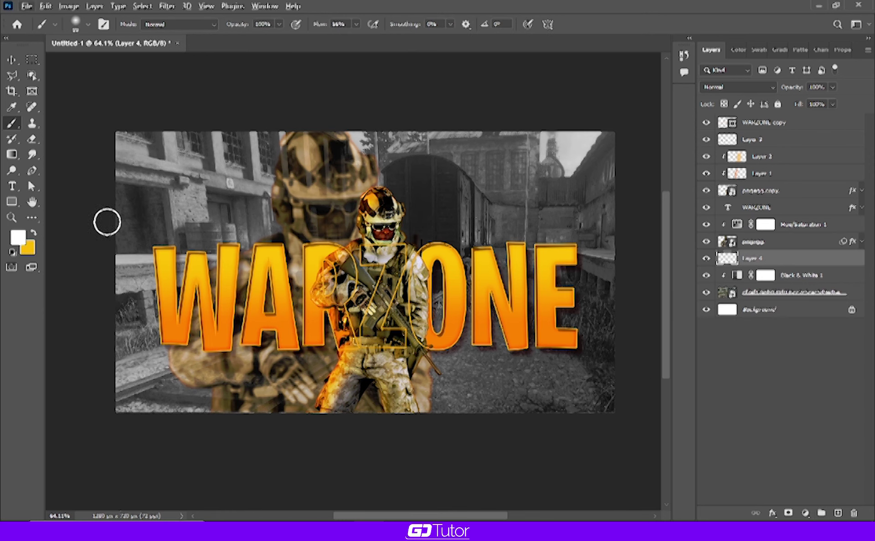
pyautogui.press('x')
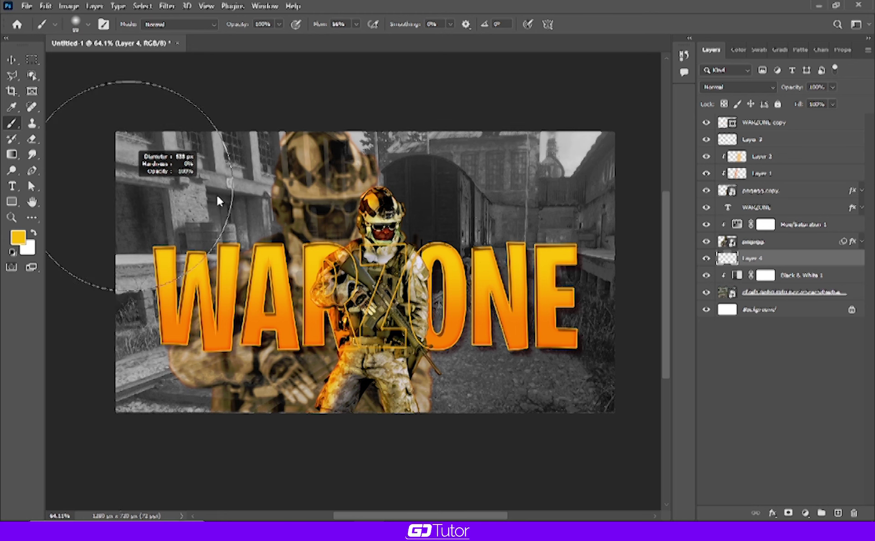
pyautogui.moveTo(118, 180)
pyautogui.mouseDown()
pyautogui.moveTo(143, 157)
pyautogui.moveTo(110, 395)
pyautogui.moveTo(127, 128)
pyautogui.mouseUp()
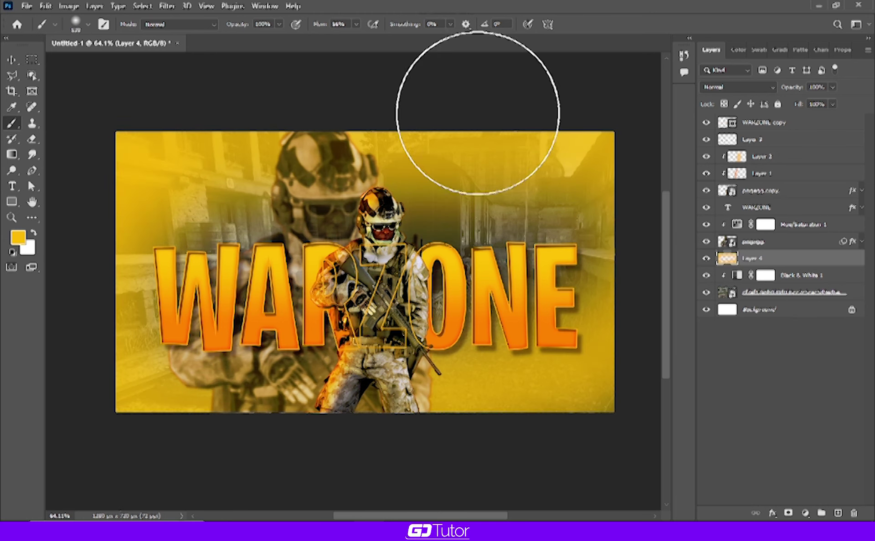
pyautogui.hotkey('ctrl', 'z')
pyautogui.moveTo(117, 136)
pyautogui.mouseDown()
pyautogui.moveTo(652, 182)
pyautogui.moveTo(71, 353)
pyautogui.moveTo(175, 98)
pyautogui.mouseUp()
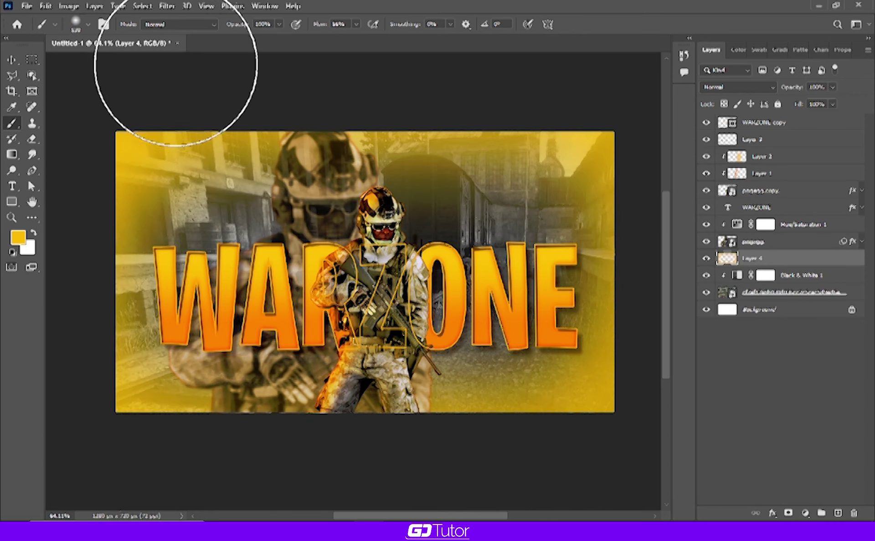
pyautogui.moveTo(151, 83); pyautogui.dragTo(588, 78)
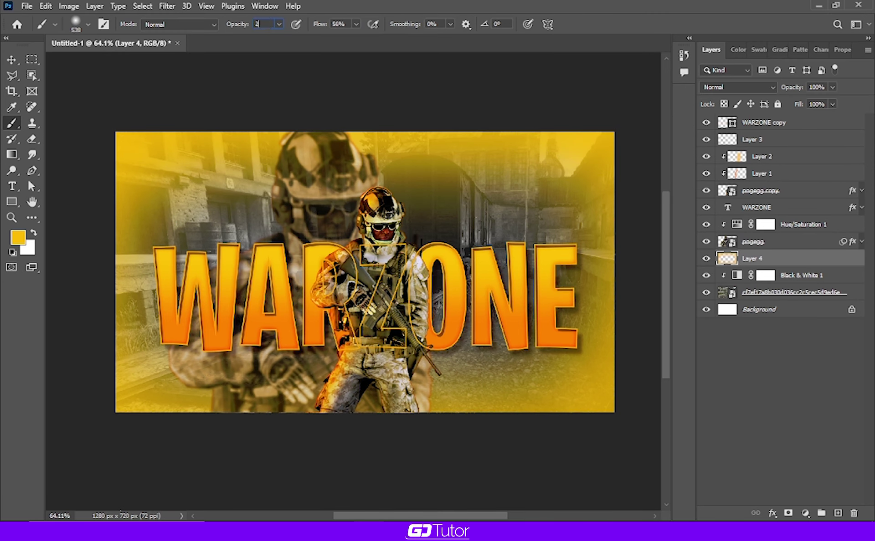
pyautogui.moveTo(136, 235); pyautogui.dragTo(173, 264)
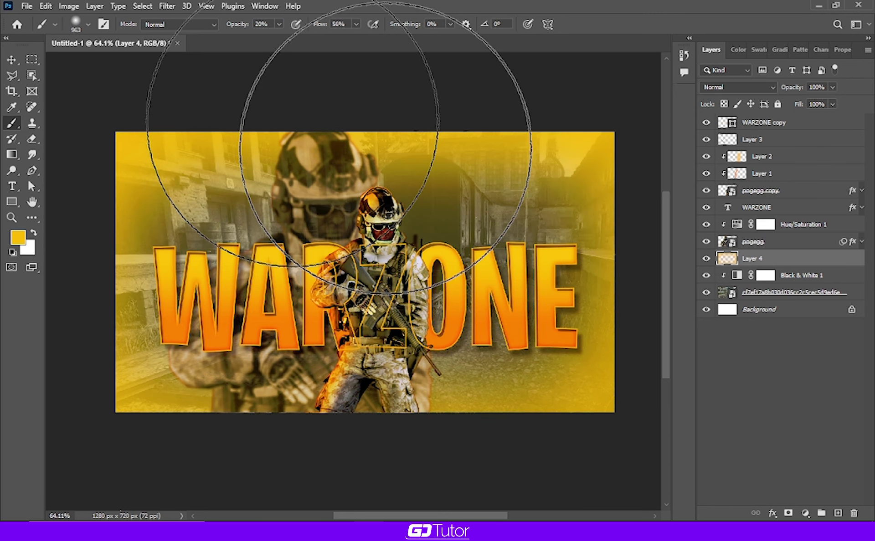
pyautogui.click(11, 59)
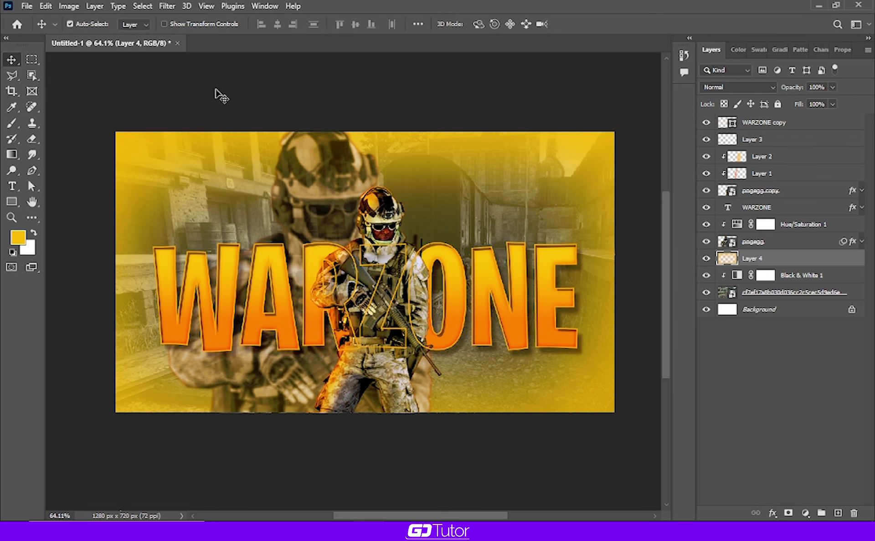
# Switch Layer 4's yellow glow to the Lighter Color blend mode
pyautogui.scroll(2, 221, 96)
pyautogui.press('ctrl')
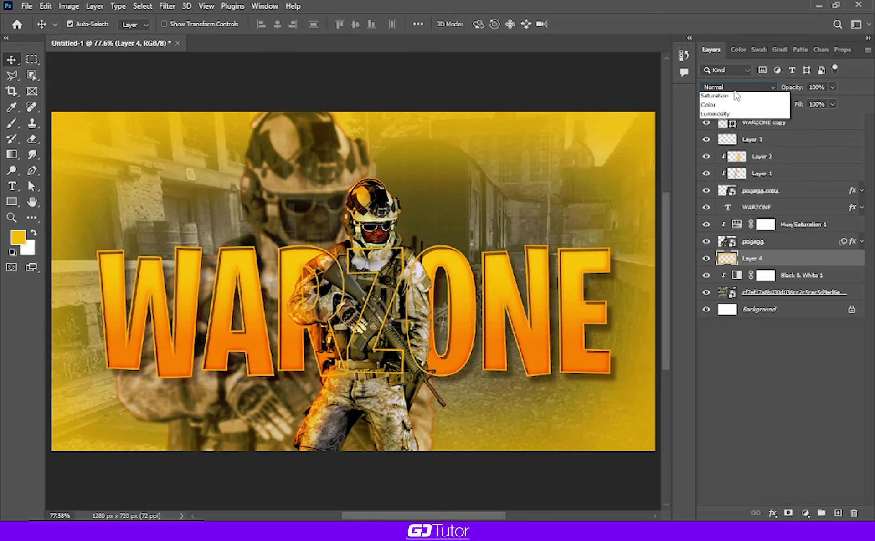
pyautogui.click(732, 87)
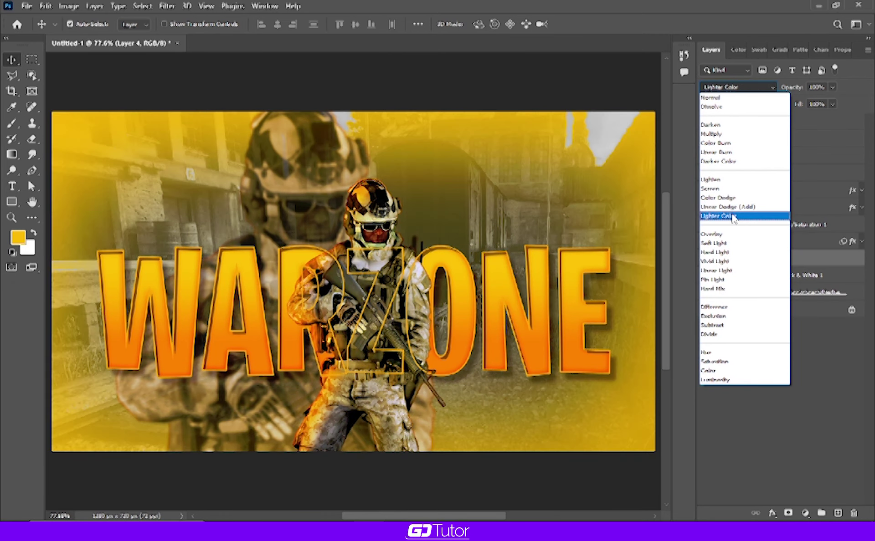
pyautogui.click(732, 217)
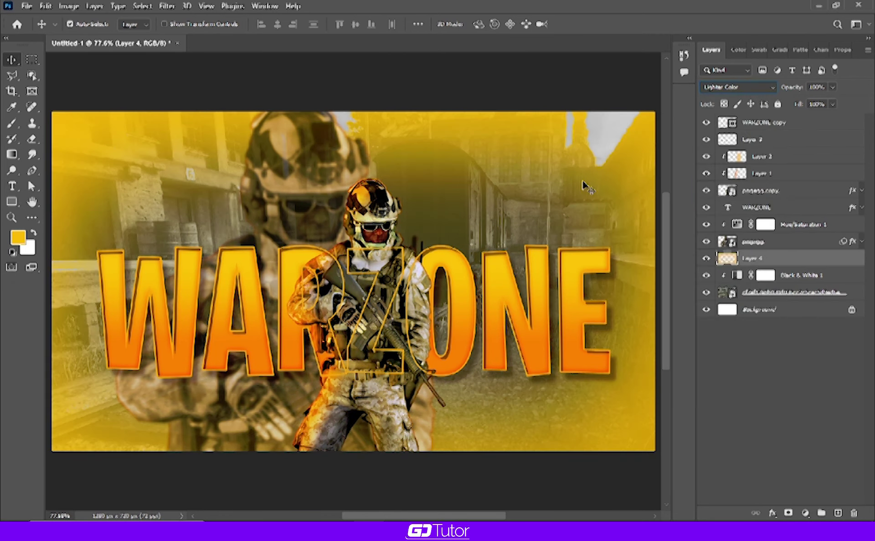
pyautogui.click(226, 97)
pyautogui.press('ctrl')
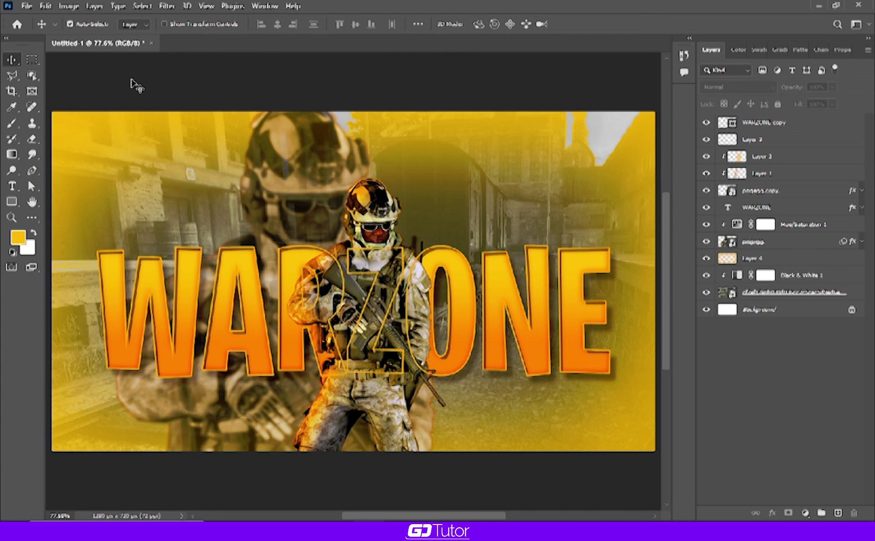
pyautogui.click(383, 209)
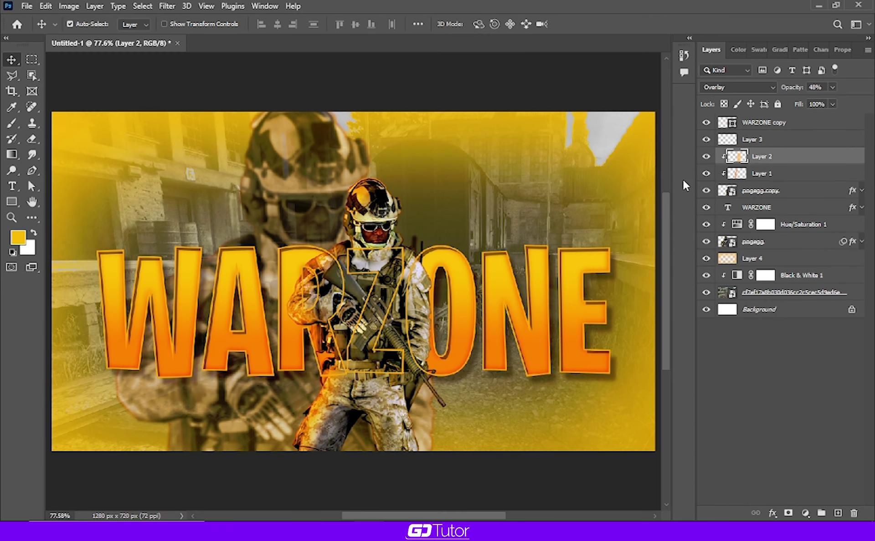
# Add an Exposure adjustment layer above the front soldier layer pngegg copy
pyautogui.click(747, 199)
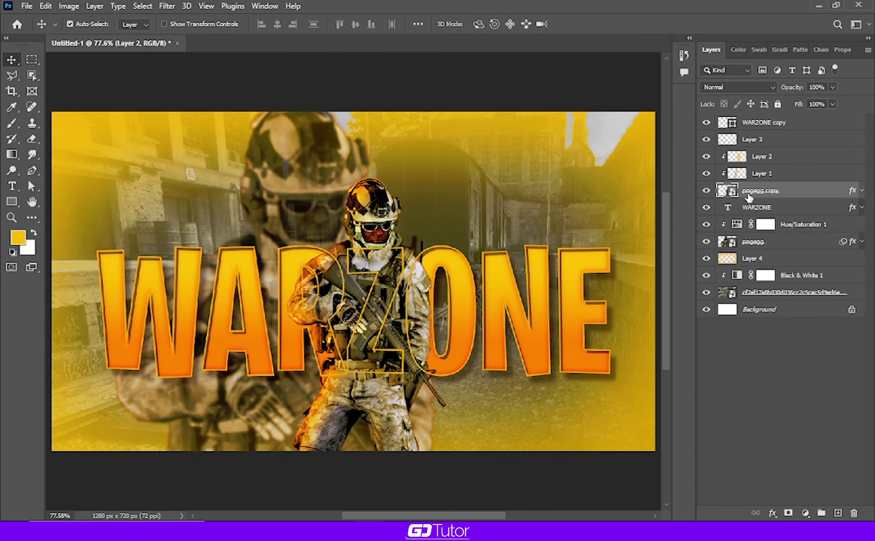
pyautogui.keyDown('alt'); pyautogui.click(705, 191); pyautogui.keyUp('alt')
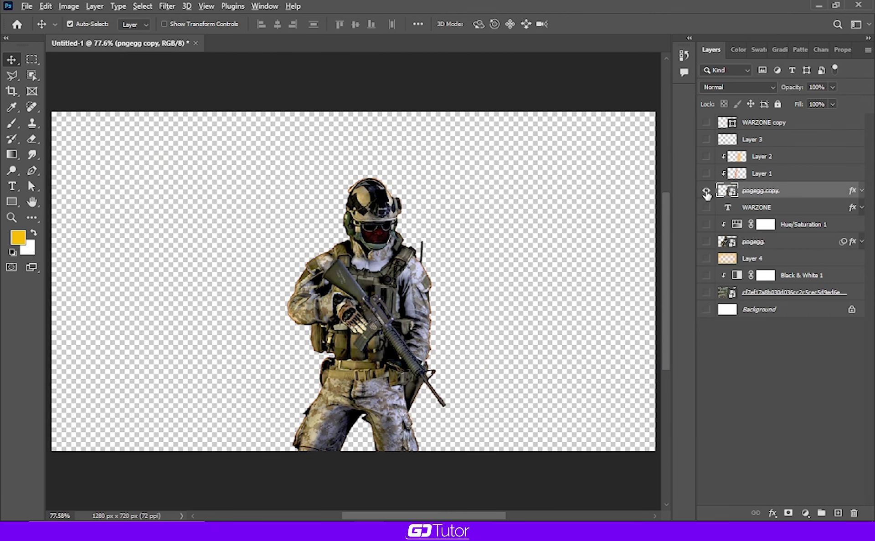
pyautogui.keyDown('alt'); pyautogui.click(706, 191); pyautogui.keyUp('alt')
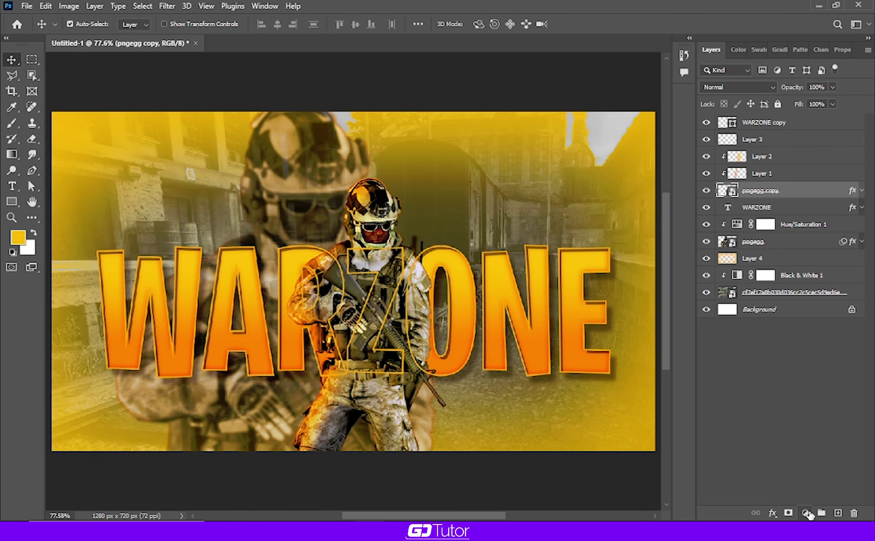
pyautogui.click(805, 513)
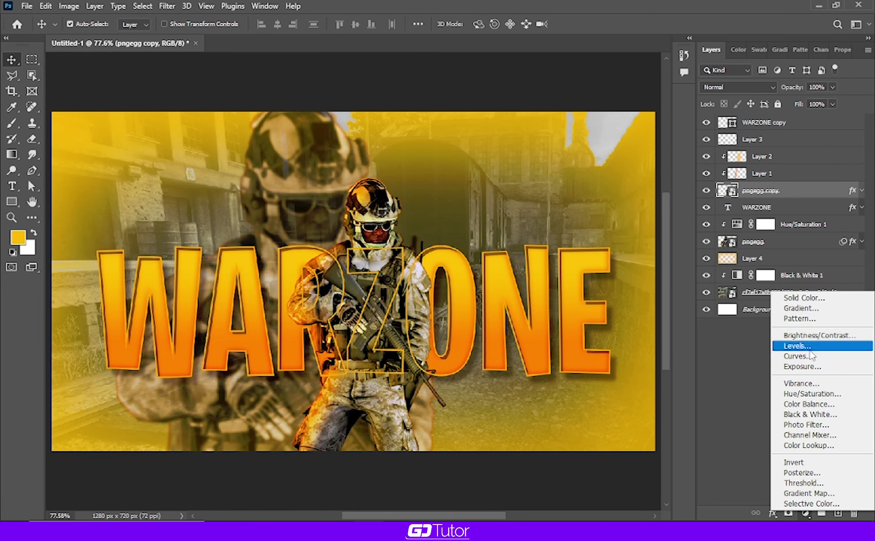
pyautogui.click(802, 367)
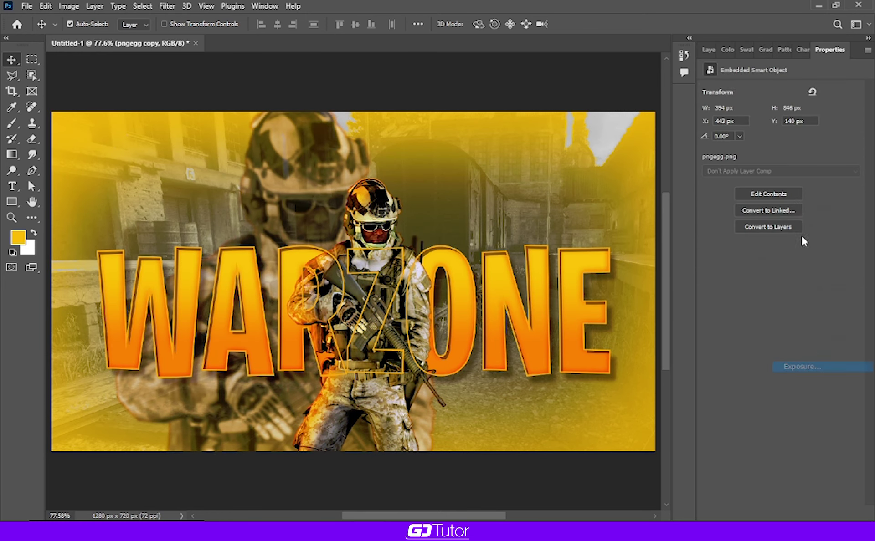
pyautogui.click(707, 50)
pyautogui.click(738, 191)
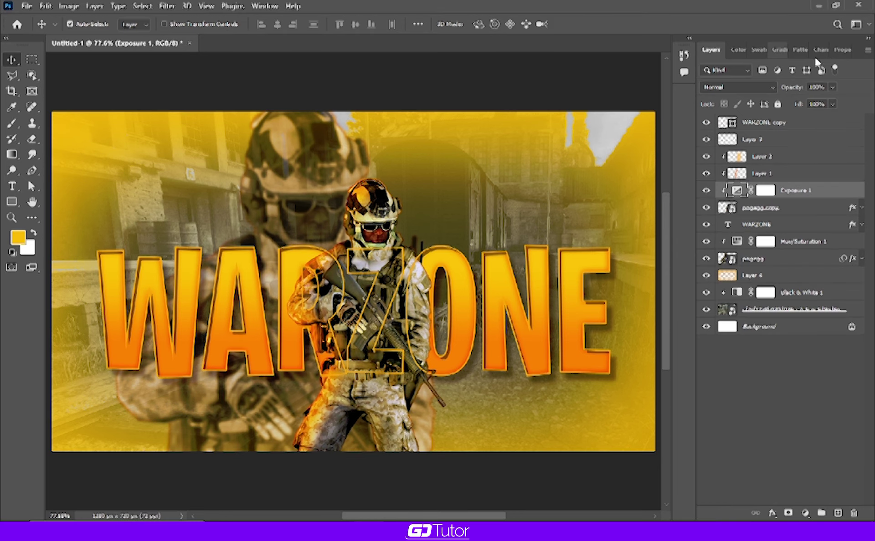
# Raise Exposure to about +1.39 and compare the soldier with and without it
pyautogui.click(842, 50)
pyautogui.moveTo(780, 121); pyautogui.dragTo(794, 121)
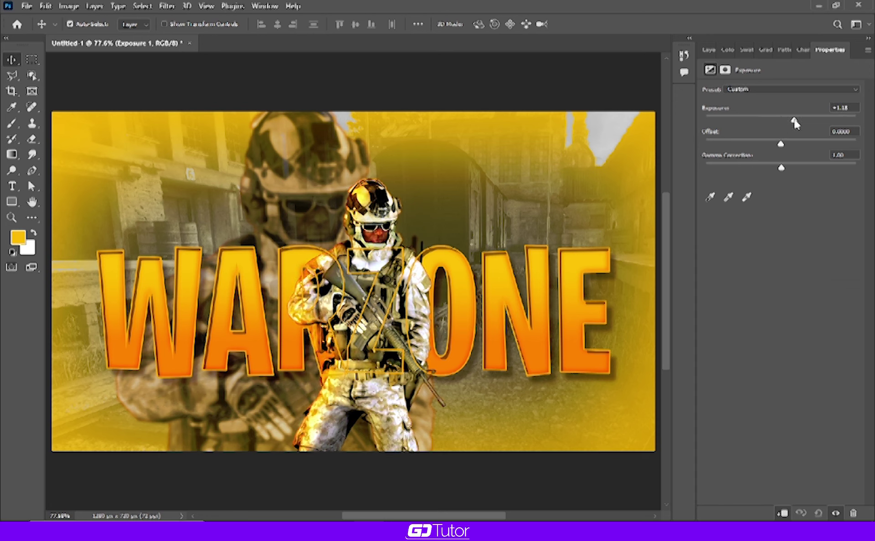
pyautogui.moveTo(794, 122)
pyautogui.mouseDown()
pyautogui.moveTo(806, 123)
pyautogui.moveTo(797, 123)
pyautogui.mouseUp()
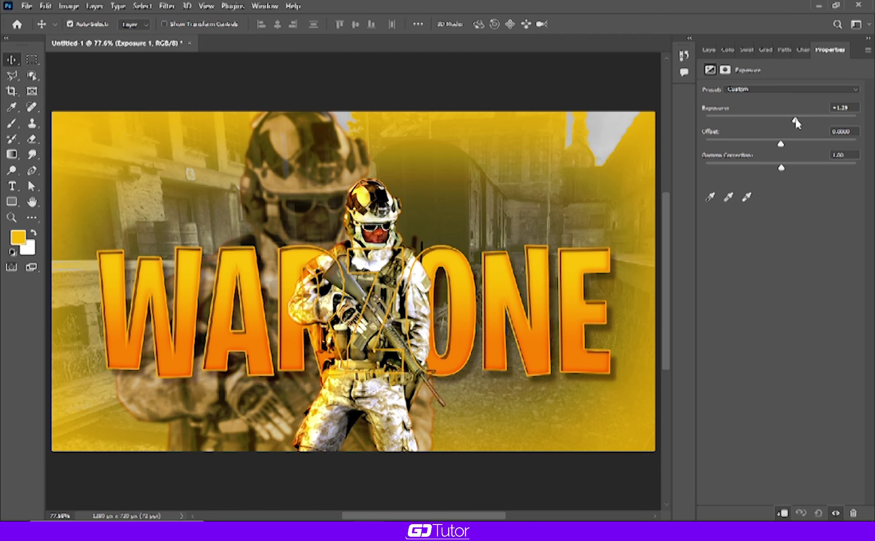
pyautogui.click(709, 49)
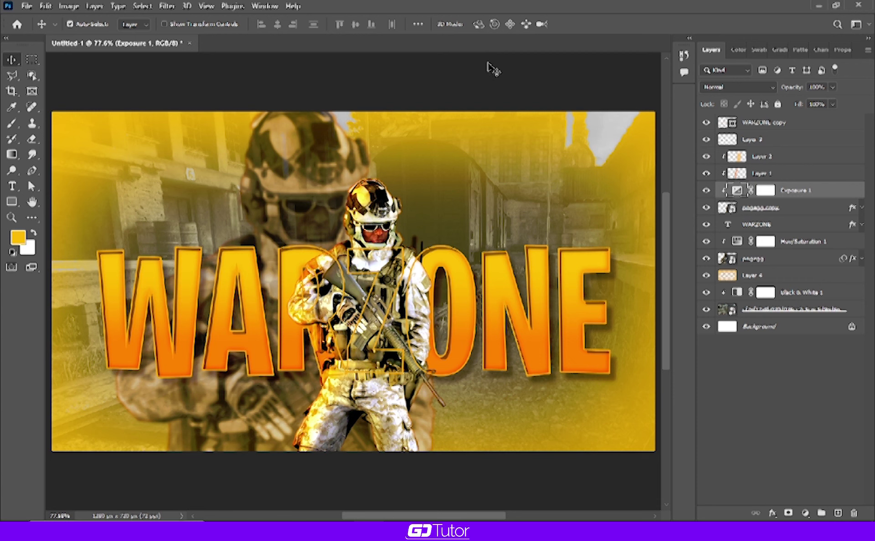
pyautogui.click(709, 190)
pyautogui.click(421, 86)
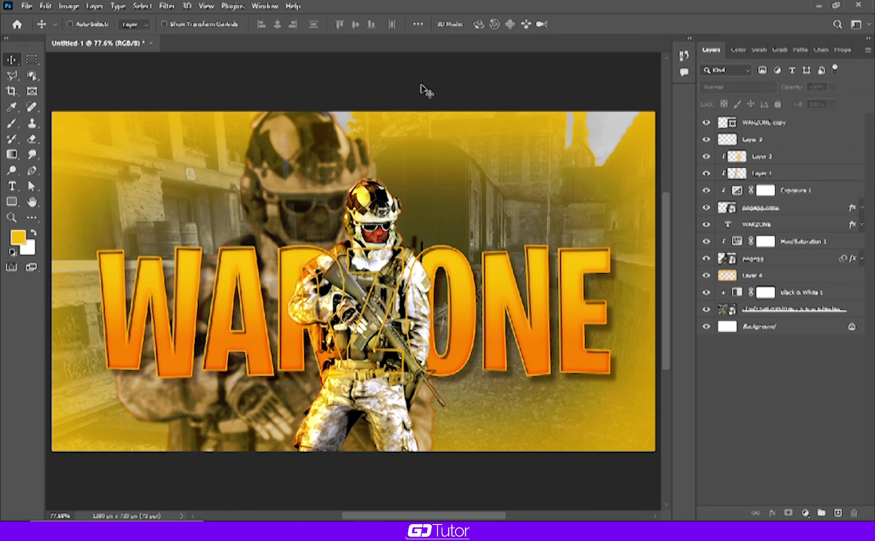